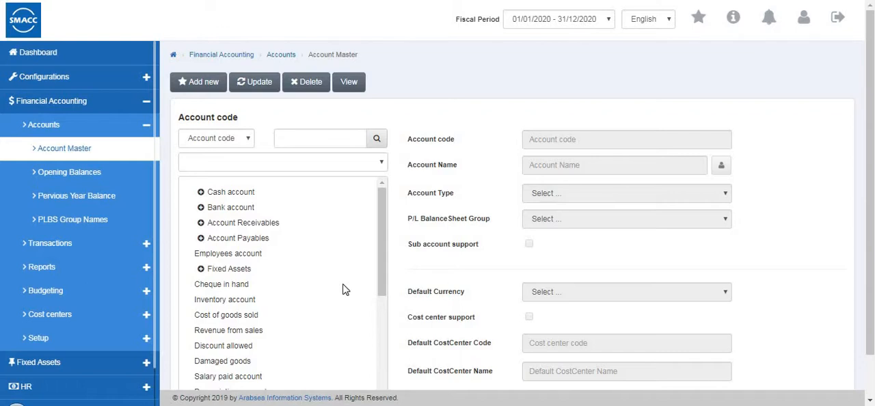
Start a new account in the Account Master and name it "employee salary ac".
{"action": "scroll", "coordinate": [345, 290], "scroll_direction": "down", "scroll_amount": 5}
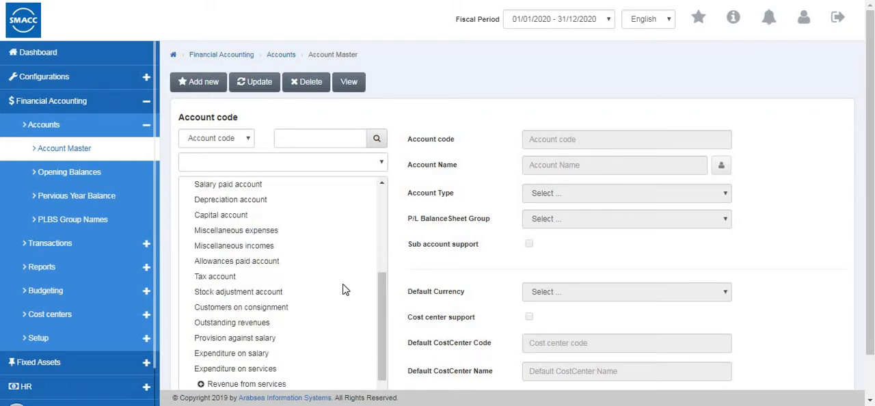
{"action": "scroll", "coordinate": [345, 290], "scroll_direction": "up", "scroll_amount": 5}
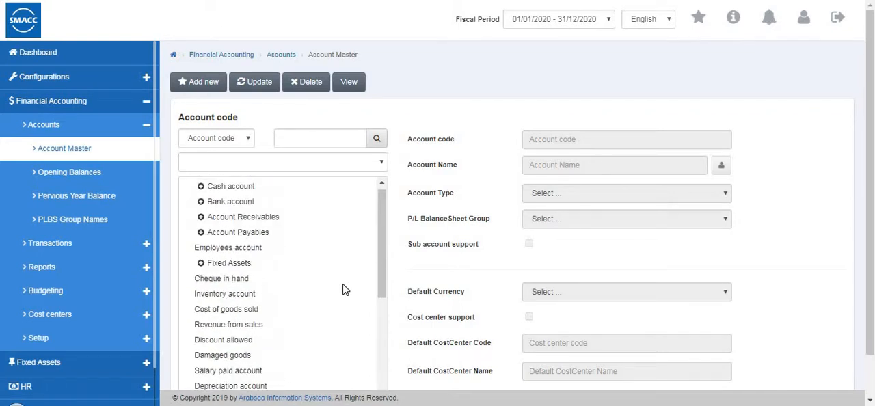
{"action": "scroll", "coordinate": [345, 290], "scroll_direction": "down", "scroll_amount": 5}
{"action": "scroll", "coordinate": [345, 289], "scroll_direction": "up", "scroll_amount": 10}
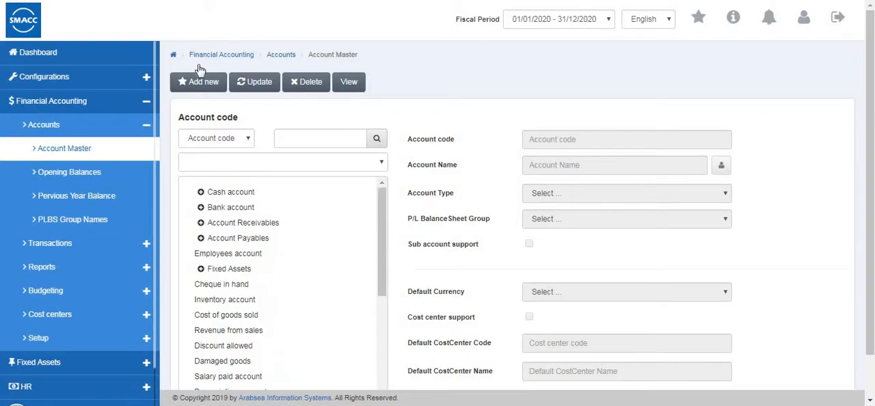
{"action": "left_click", "coordinate": [205, 85]}
{"action": "type", "text": "employee salary"}
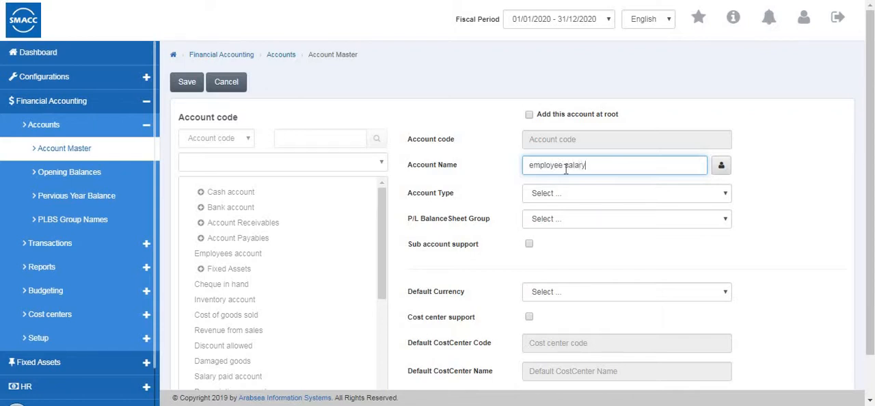
{"action": "type", "text": "ac"}
Give the account type Expenses and group OPERATING EXPENSES, enable sub account support, and save it.
{"action": "left_click", "coordinate": [582, 191]}
{"action": "left_click", "coordinate": [558, 237]}
{"action": "left_click", "coordinate": [556, 219]}
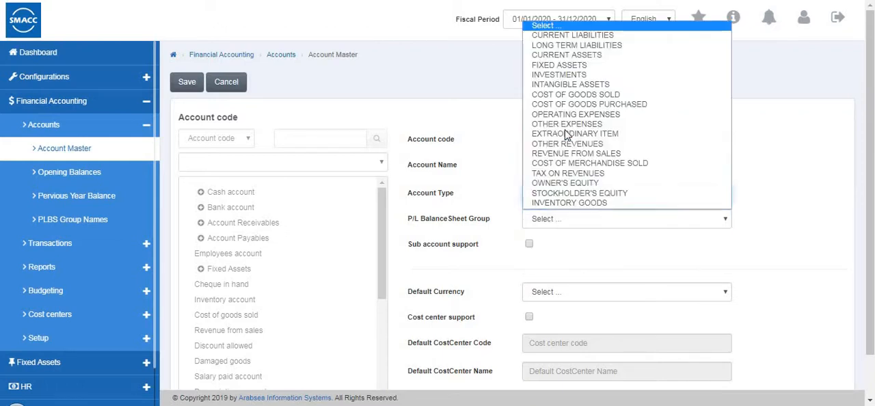
{"action": "left_click", "coordinate": [573, 114]}
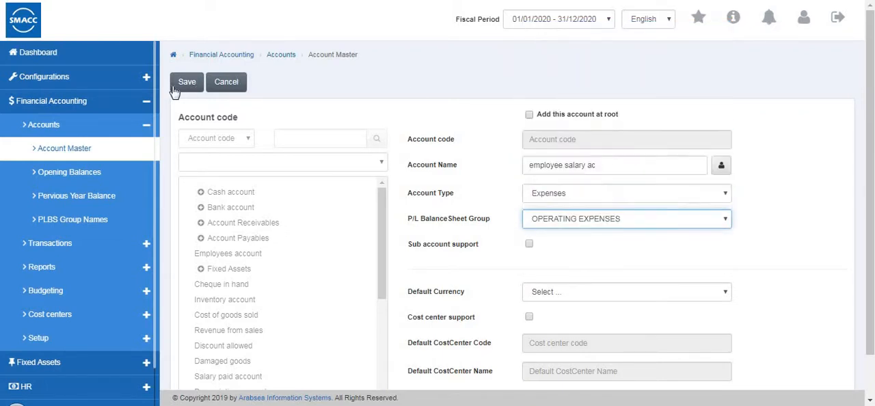
{"action": "left_click", "coordinate": [532, 247]}
{"action": "left_click", "coordinate": [187, 82]}
Create and save a sub-account named "employee1" under the employee salary ac account.
{"action": "scroll", "coordinate": [295, 218], "scroll_direction": "down", "scroll_amount": 1}
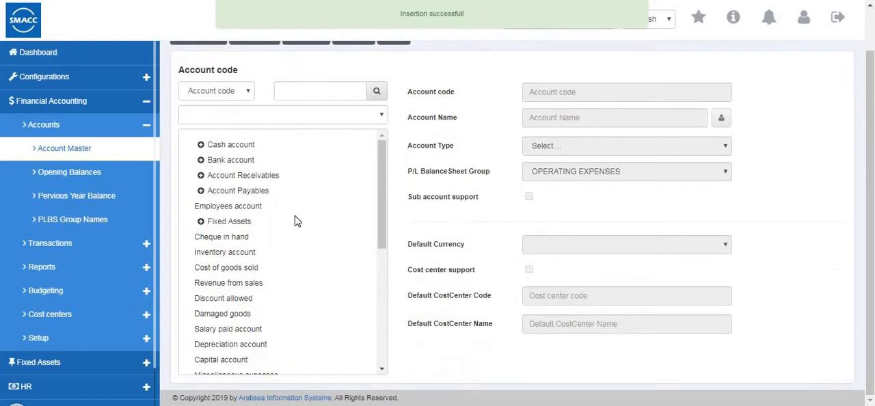
{"action": "scroll", "coordinate": [295, 221], "scroll_direction": "down", "scroll_amount": 5}
{"action": "left_click", "coordinate": [231, 361]}
{"action": "scroll", "coordinate": [265, 275], "scroll_direction": "up", "scroll_amount": 6}
{"action": "left_click", "coordinate": [202, 82]}
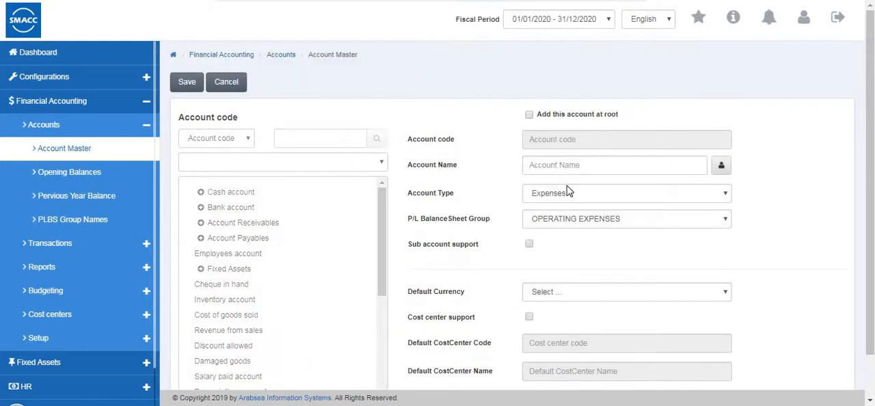
{"action": "left_click", "coordinate": [550, 169]}
{"action": "type", "text": "emplo"}
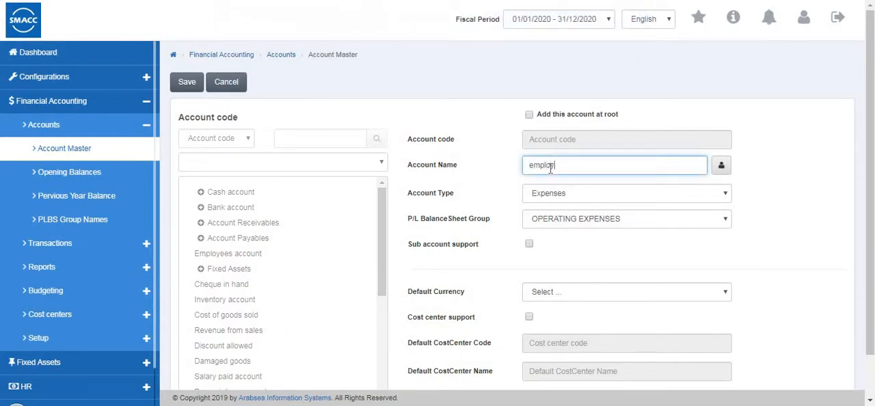
{"action": "type", "text": "yee1"}
{"action": "left_click", "coordinate": [189, 83]}
Expand employee salary ac in the account tree and check the sub-account beneath it.
{"action": "scroll", "coordinate": [287, 198], "scroll_direction": "down", "scroll_amount": 10}
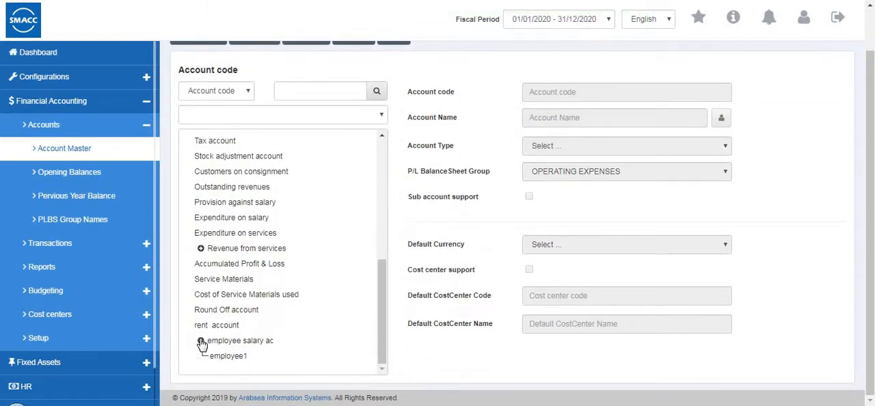
{"action": "left_click", "coordinate": [201, 340]}
{"action": "scroll", "coordinate": [232, 307], "scroll_direction": "up", "scroll_amount": 10}
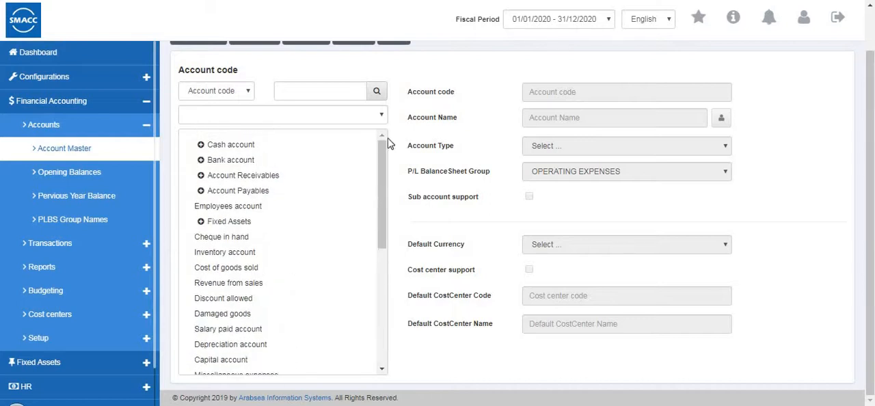
{"action": "scroll", "coordinate": [386, 142], "scroll_direction": "up", "scroll_amount": 1}
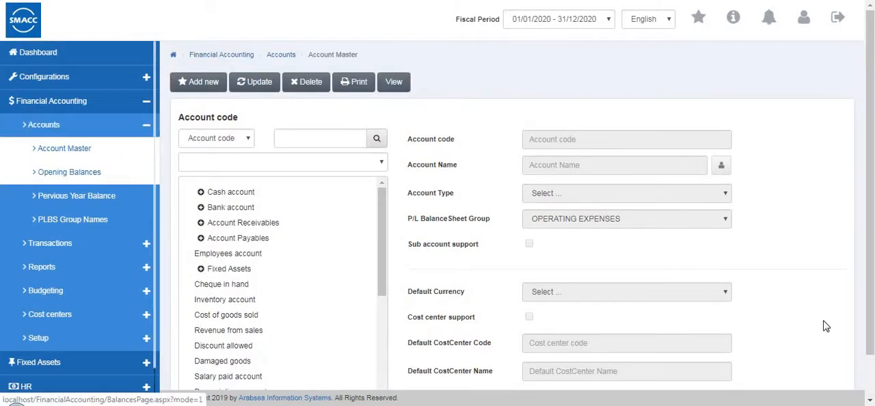
{"action": "scroll", "coordinate": [571, 210], "scroll_direction": "down", "scroll_amount": 1}
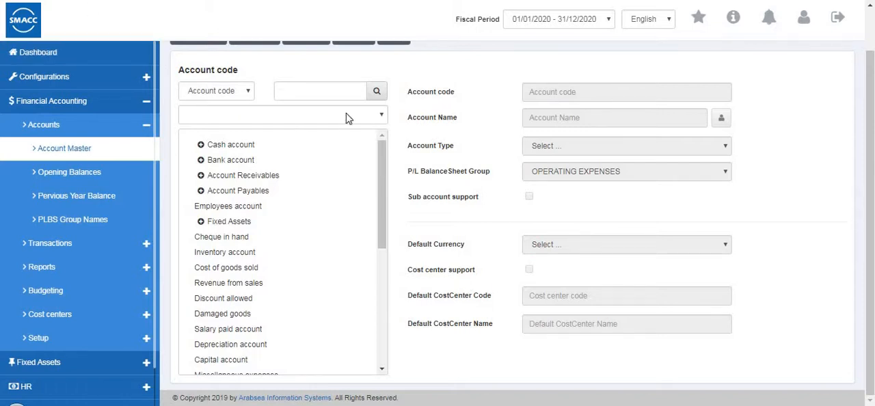
{"action": "left_click_drag", "start_coordinate": [869, 144], "coordinate": [418, 0]}
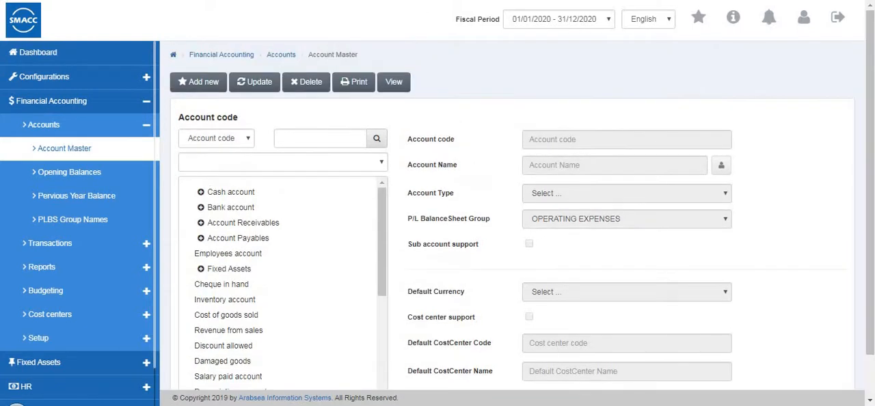
Open Opening Balances and list all accounts to review their debit and credit fields through the last page.
{"action": "left_click", "coordinate": [50, 176]}
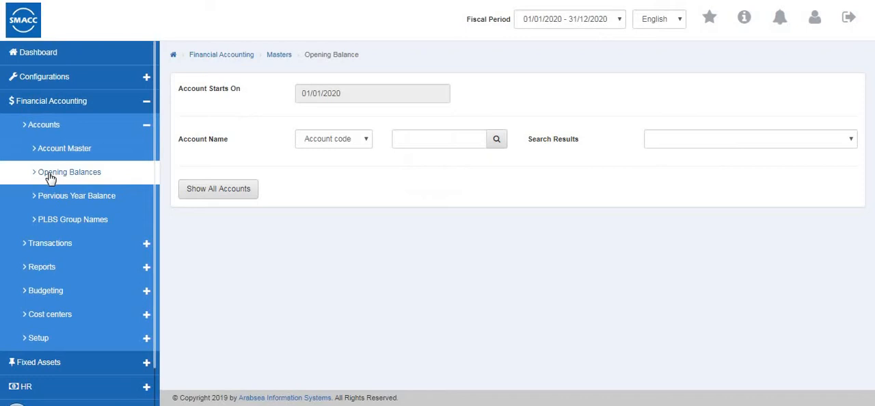
{"action": "left_click", "coordinate": [234, 197]}
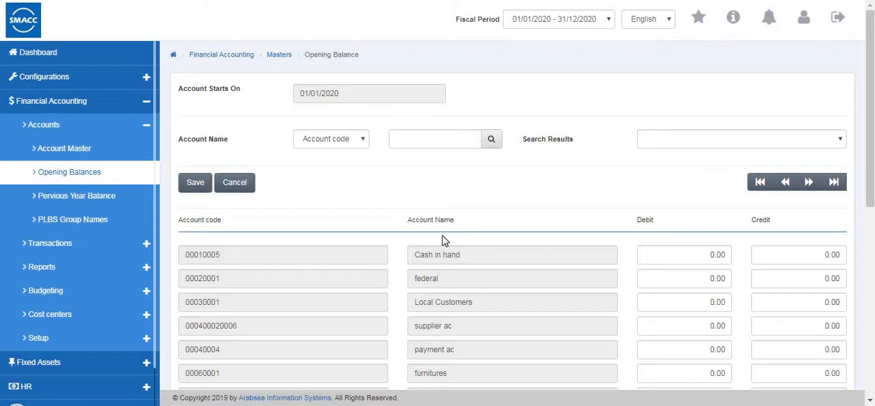
{"action": "scroll", "coordinate": [565, 196], "scroll_direction": "down", "scroll_amount": 6}
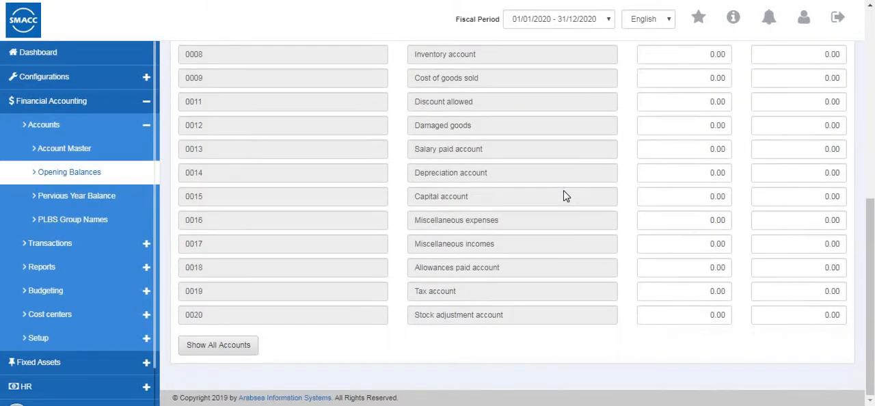
{"action": "scroll", "coordinate": [720, 263], "scroll_direction": "up", "scroll_amount": 4}
{"action": "scroll", "coordinate": [720, 263], "scroll_direction": "up", "scroll_amount": 3}
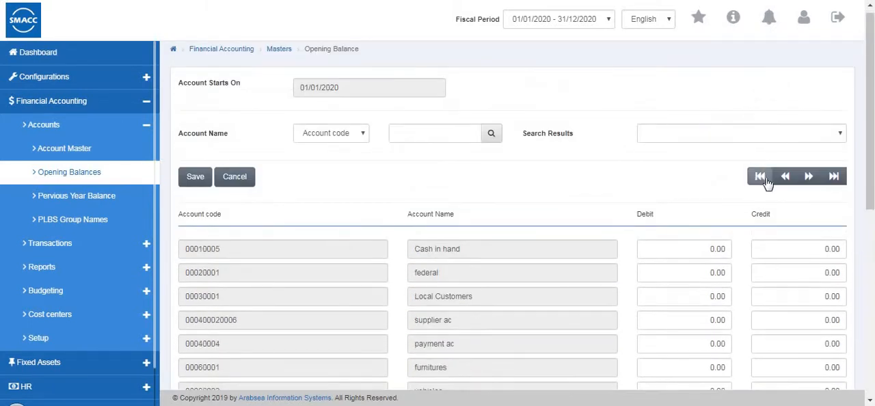
{"action": "left_click", "coordinate": [833, 176]}
{"action": "scroll", "coordinate": [608, 216], "scroll_direction": "down", "scroll_amount": 5}
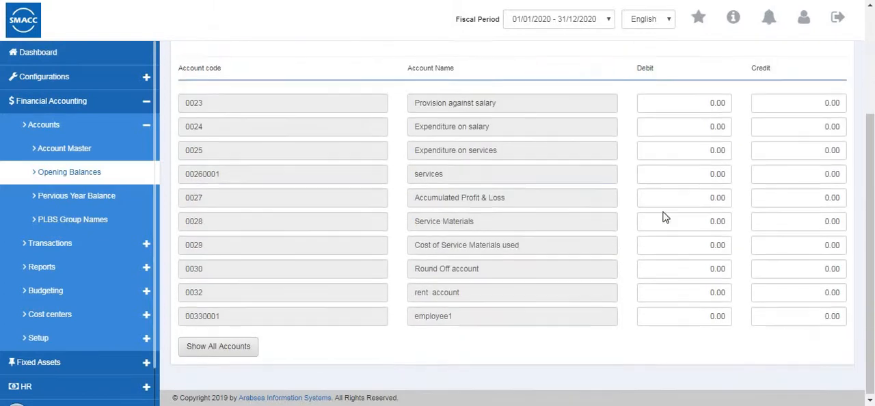
{"action": "scroll", "coordinate": [607, 217], "scroll_direction": "up", "scroll_amount": 5}
{"action": "left_click", "coordinate": [235, 188]}
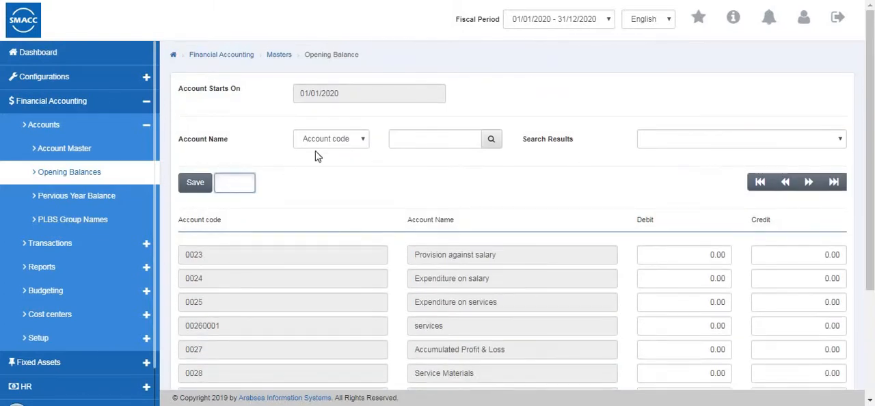
{"action": "left_click", "coordinate": [335, 144]}
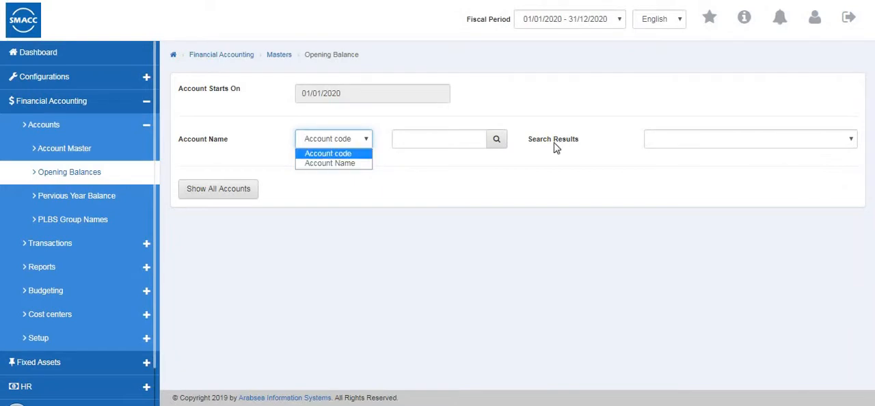
{"action": "left_click", "coordinate": [662, 148]}
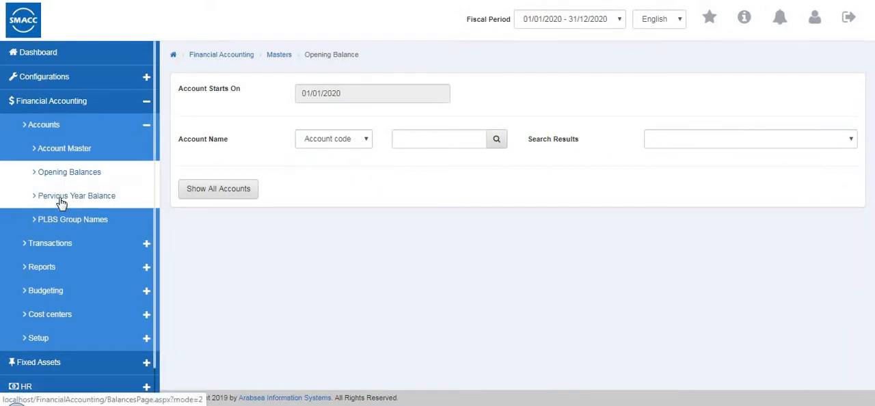
Open the previous year balance page, run a blank account code search, and cancel the resulting entry.
{"action": "left_click", "coordinate": [61, 202]}
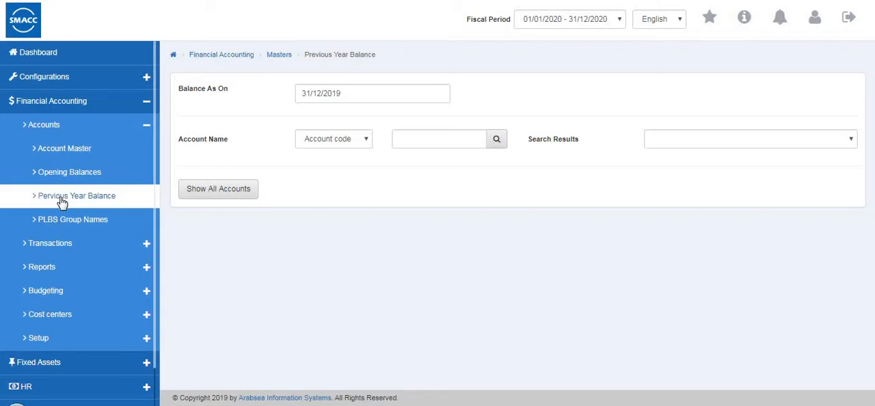
{"action": "left_click", "coordinate": [333, 144]}
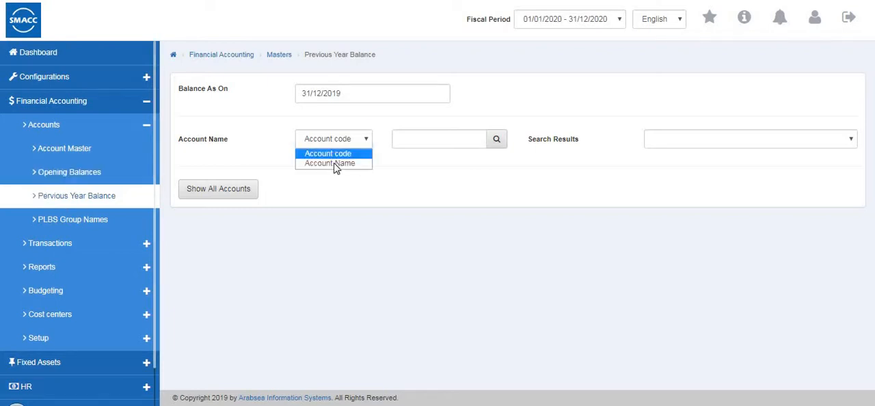
{"action": "left_click_drag", "start_coordinate": [318, 93], "coordinate": [302, 94]}
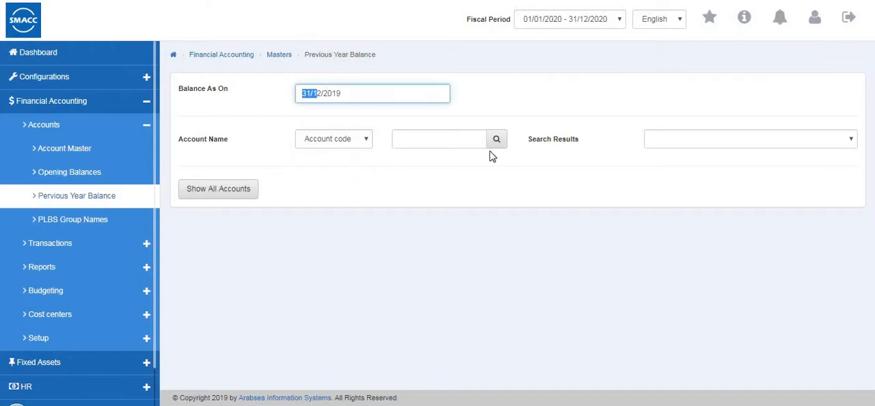
{"action": "left_click", "coordinate": [478, 138]}
{"action": "left_click", "coordinate": [686, 139]}
{"action": "left_click", "coordinate": [498, 142]}
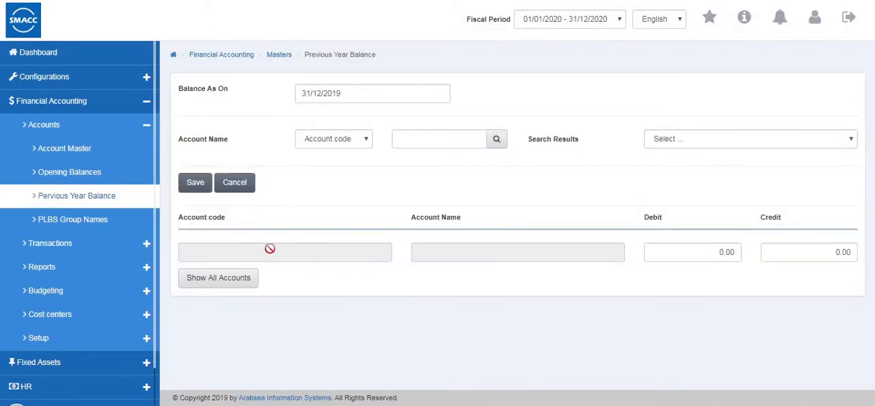
{"action": "left_click", "coordinate": [225, 187]}
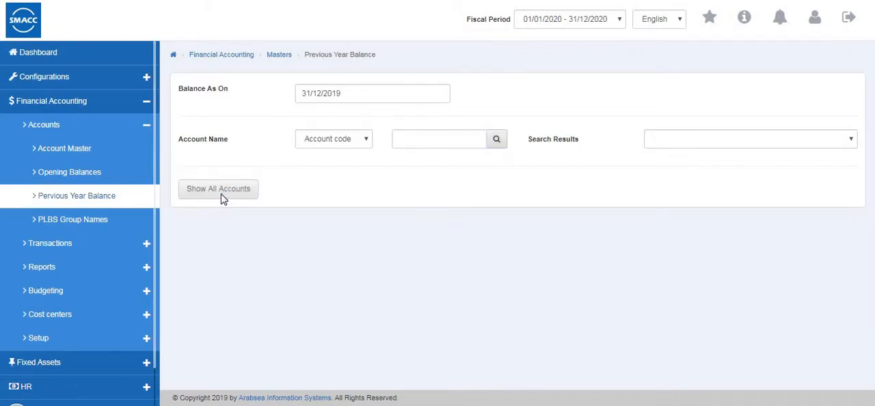
List all accounts for the previous year balance and review their debit and credit fields.
{"action": "left_click", "coordinate": [221, 193]}
{"action": "scroll", "coordinate": [682, 285], "scroll_direction": "down", "scroll_amount": 10}
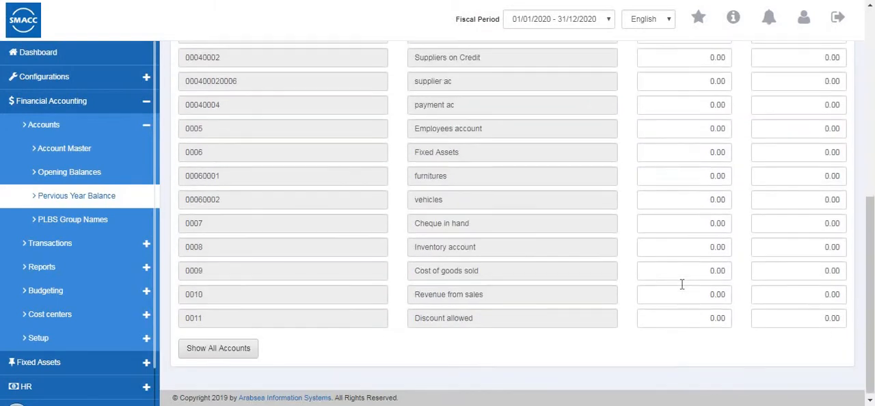
{"action": "scroll", "coordinate": [681, 284], "scroll_direction": "up", "scroll_amount": 10}
{"action": "scroll", "coordinate": [816, 180], "scroll_direction": "down", "scroll_amount": 1}
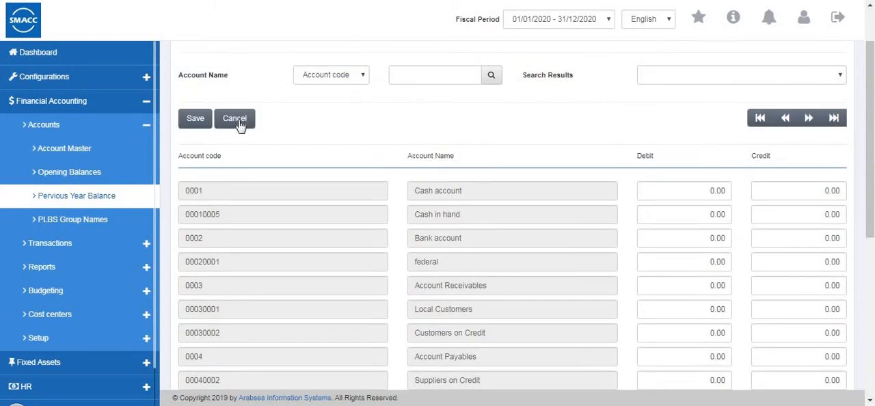
Open PLBS Group Names and look through the list of groups.
{"action": "left_click", "coordinate": [141, 205]}
{"action": "left_click", "coordinate": [125, 228]}
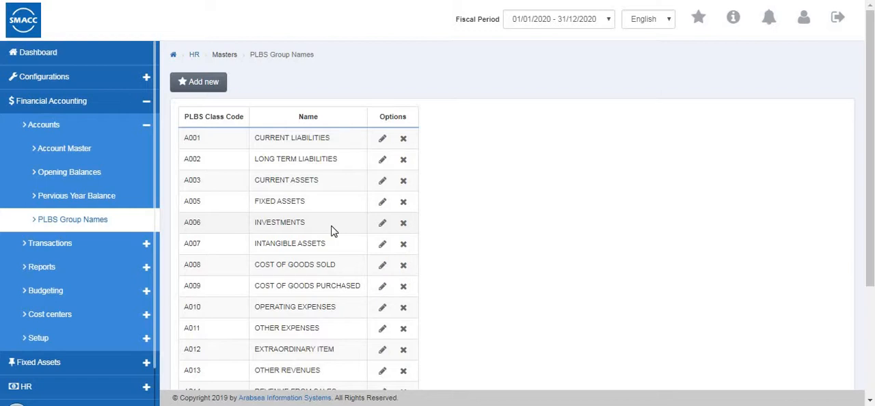
{"action": "scroll", "coordinate": [332, 230], "scroll_direction": "down", "scroll_amount": 3}
{"action": "scroll", "coordinate": [332, 230], "scroll_direction": "up", "scroll_amount": 3}
View the new PLBS group form and the delete confirmation for CURRENT LIABILITIES, dismissing both.
{"action": "left_click", "coordinate": [203, 82]}
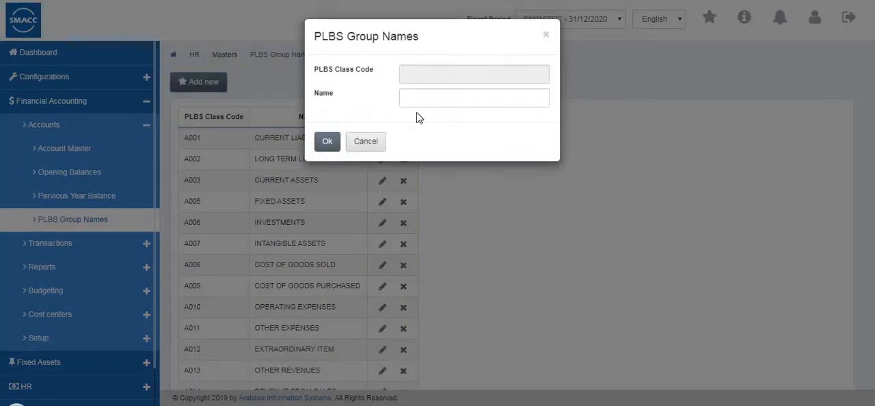
{"action": "left_click", "coordinate": [545, 39]}
{"action": "scroll", "coordinate": [390, 197], "scroll_direction": "down", "scroll_amount": 2}
{"action": "scroll", "coordinate": [404, 157], "scroll_direction": "up", "scroll_amount": 2}
{"action": "left_click", "coordinate": [404, 139]}
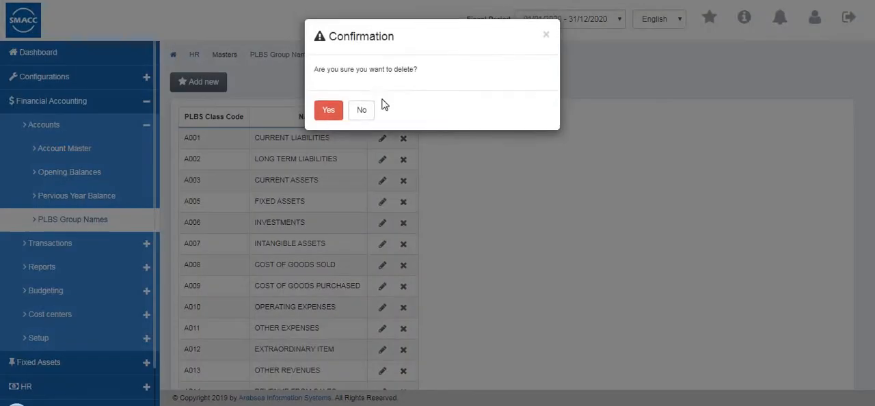
{"action": "left_click", "coordinate": [545, 37]}
{"action": "scroll", "coordinate": [97, 204], "scroll_direction": "down", "scroll_amount": 1}
Open Receipts under the Financial Accounting transactions and bring up a blank receipt form.
{"action": "left_click", "coordinate": [87, 130]}
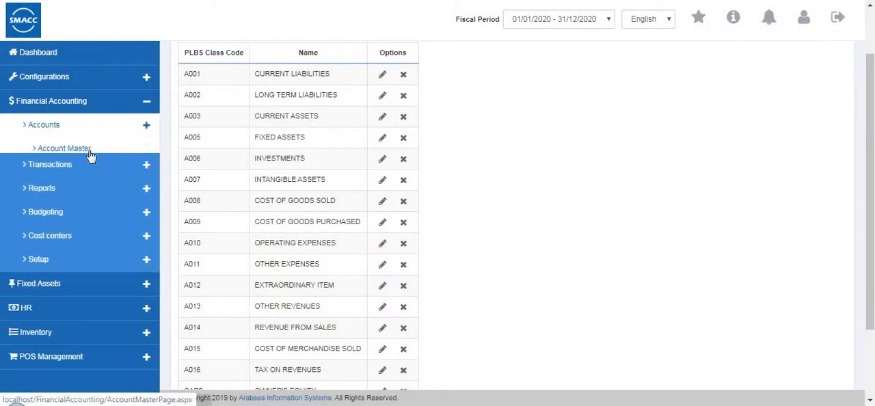
{"action": "left_click", "coordinate": [89, 150]}
{"action": "left_click", "coordinate": [86, 174]}
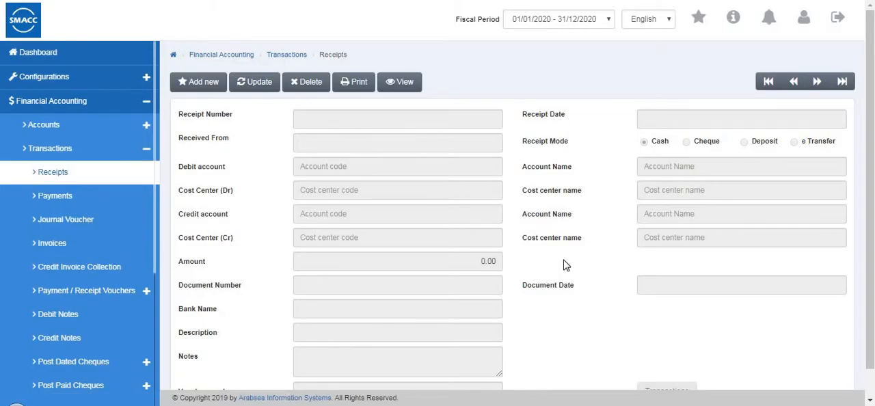
{"action": "left_click", "coordinate": [256, 84]}
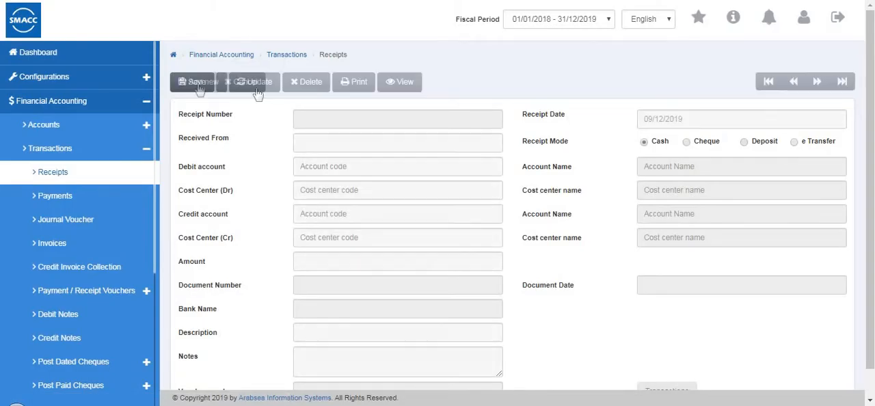
Start a new receipt, fill in the payer's name, keep Cash in hand as the debit account and choose Local Customers as the credit account.
{"action": "left_click", "coordinate": [201, 89]}
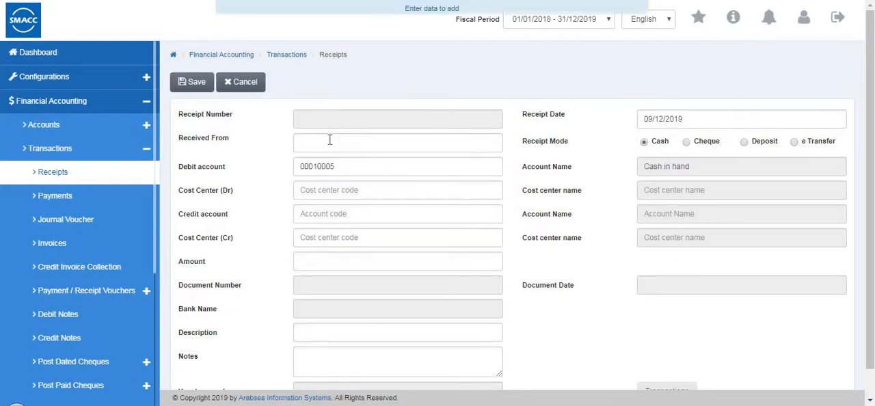
{"action": "left_click", "coordinate": [327, 144]}
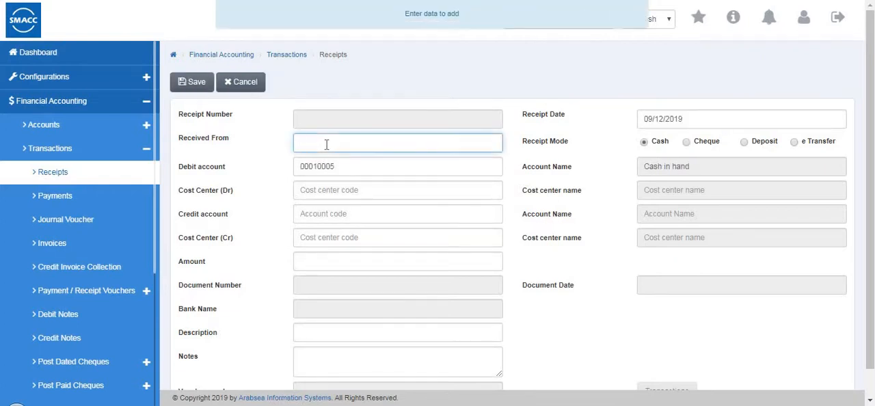
{"action": "type", "text": "mohan"}
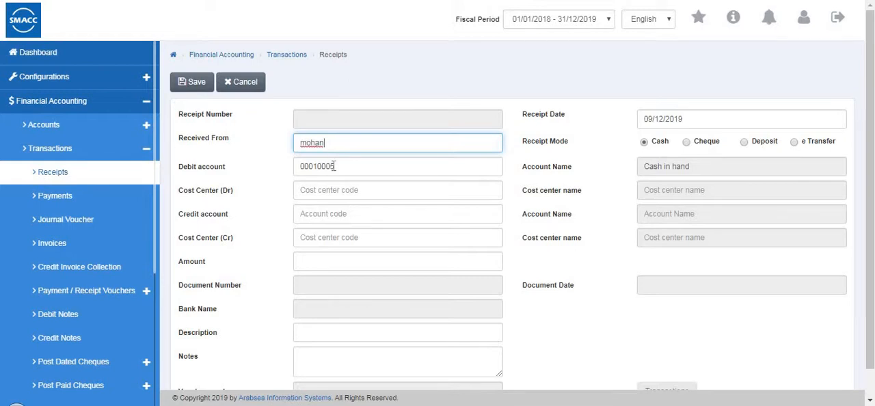
{"action": "left_click", "coordinate": [352, 174]}
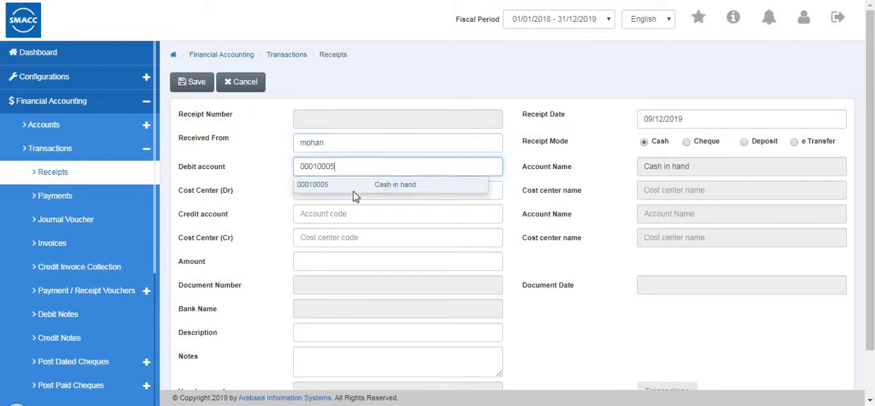
{"action": "key", "text": "Tab"}
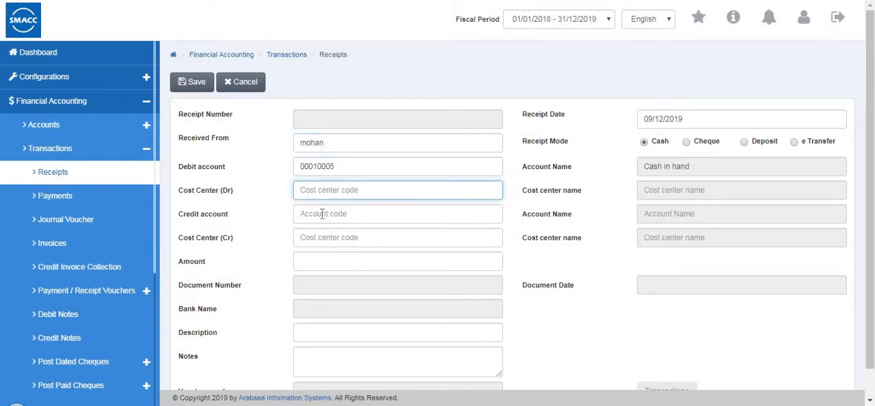
{"action": "left_click", "coordinate": [321, 214]}
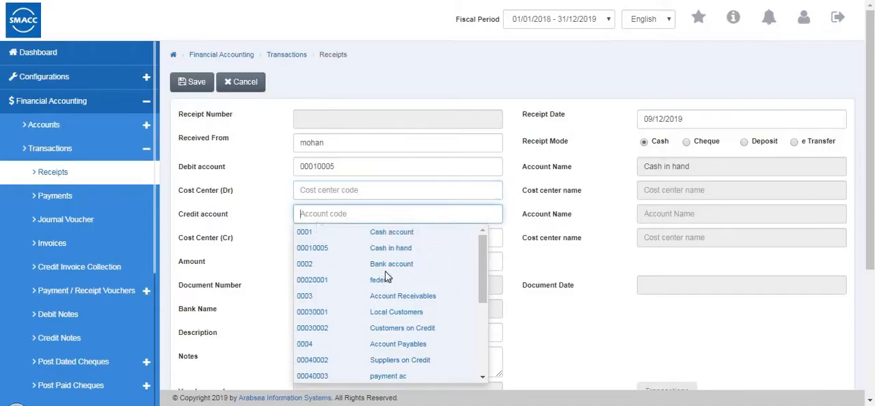
{"action": "left_click", "coordinate": [381, 313]}
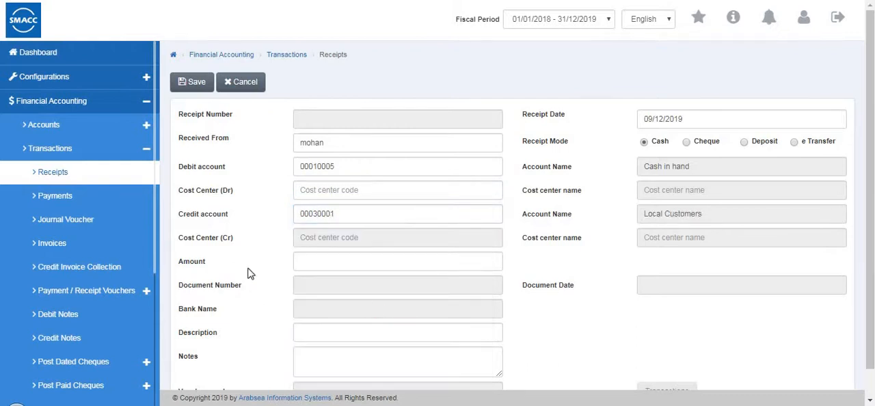
Set the receipt amount to 100 with Cash as the receipt mode, save it, and close the printed receipt.
{"action": "left_click", "coordinate": [326, 261]}
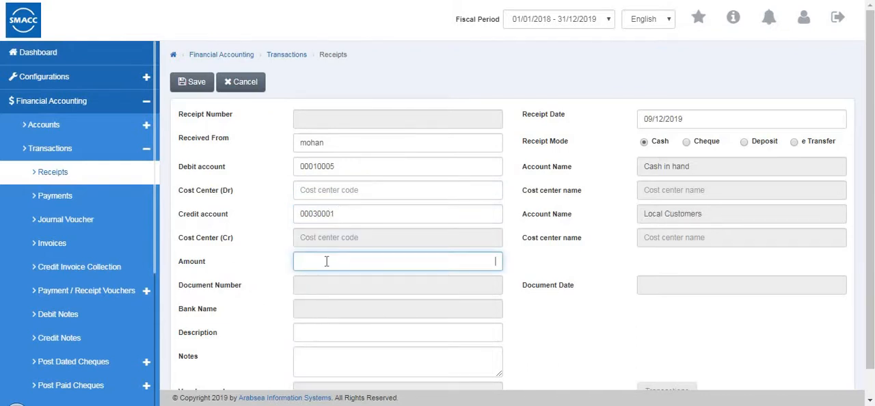
{"action": "type", "text": "100"}
{"action": "scroll", "coordinate": [339, 274], "scroll_direction": "down", "scroll_amount": 1}
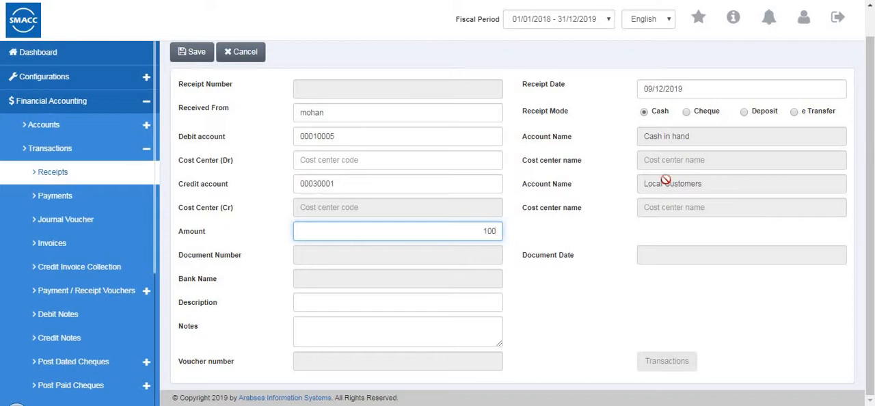
{"action": "left_click", "coordinate": [643, 112]}
{"action": "scroll", "coordinate": [202, 55], "scroll_direction": "up", "scroll_amount": 1}
{"action": "left_click", "coordinate": [193, 83]}
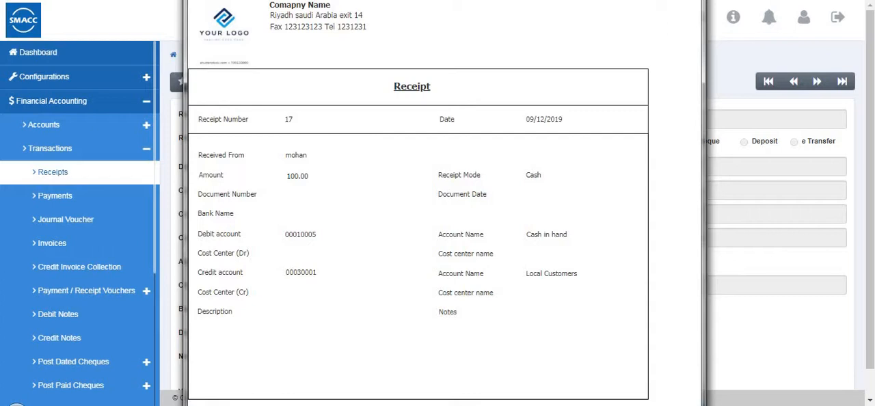
{"action": "left_click", "coordinate": [690, 2]}
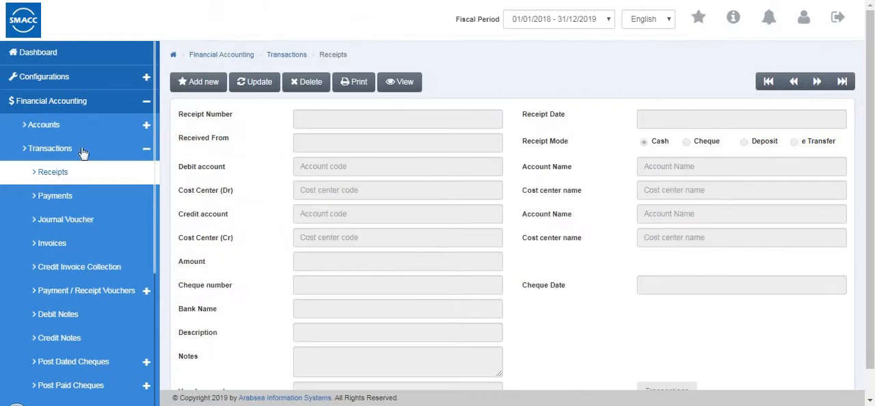
Start a new payment, fill in the payee's name, and debit payment ac with Cash in hand as the credit account.
{"action": "left_click", "coordinate": [92, 204]}
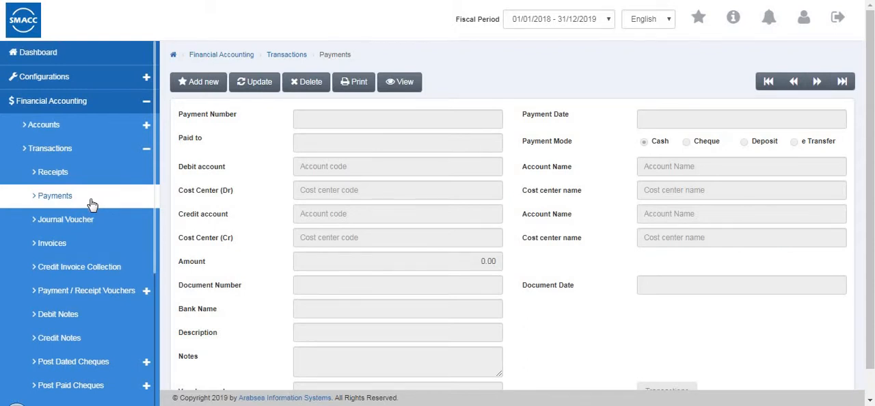
{"action": "left_click", "coordinate": [190, 81]}
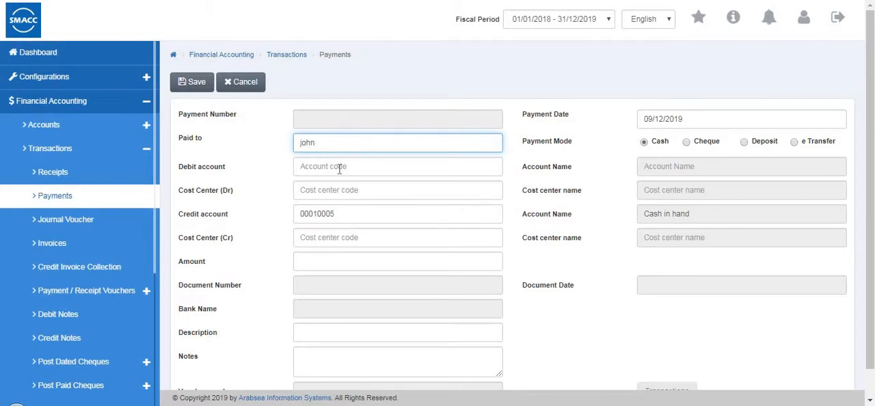
{"action": "left_click", "coordinate": [339, 169]}
{"action": "type", "text": "0002"}
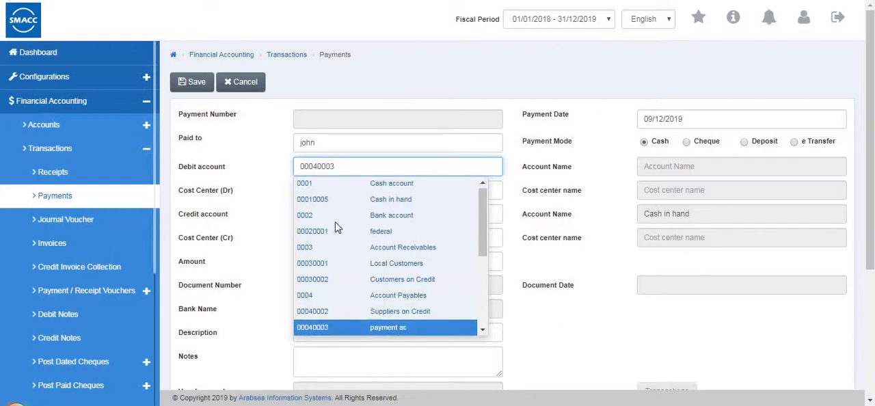
{"action": "key", "text": "Return"}
{"action": "left_click", "coordinate": [344, 171]}
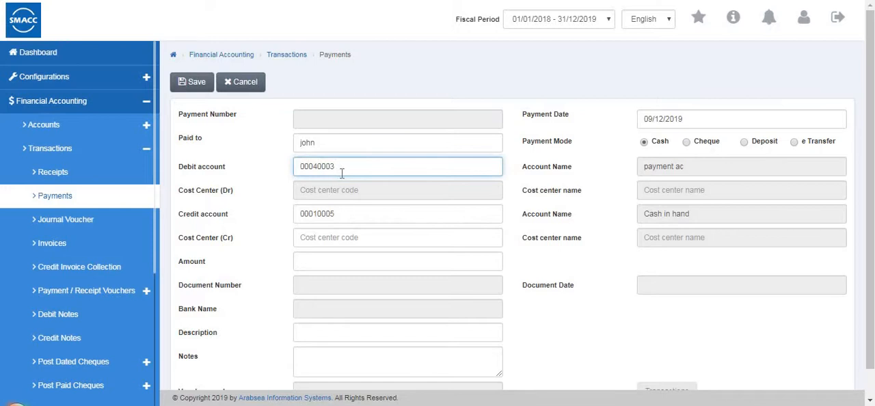
{"action": "left_click", "coordinate": [344, 211]}
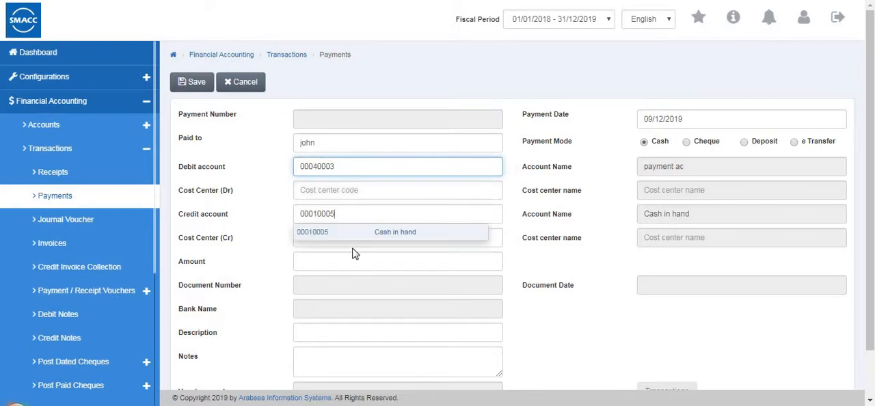
Set the payment amount to 150, save the payment, and close its printout.
{"action": "left_click", "coordinate": [315, 267]}
{"action": "type", "text": "150"}
{"action": "scroll", "coordinate": [331, 294], "scroll_direction": "down", "scroll_amount": 1}
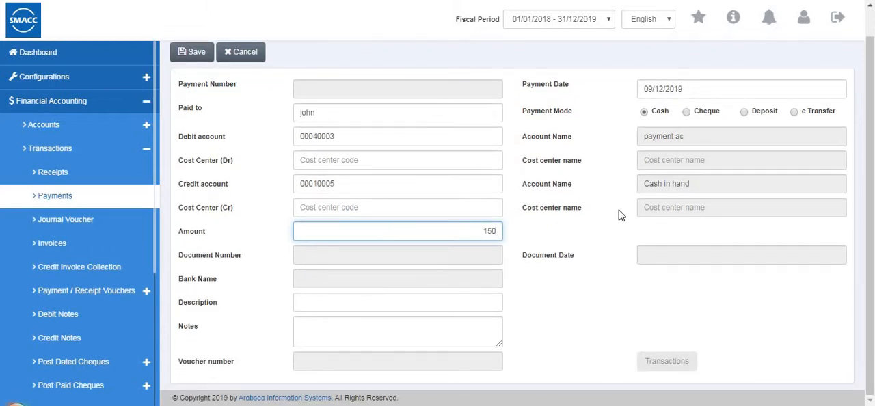
{"action": "left_click", "coordinate": [191, 53]}
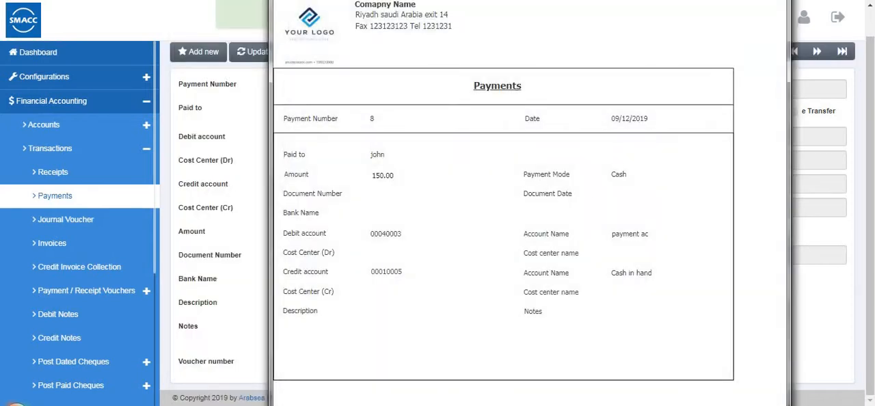
{"action": "left_click", "coordinate": [268, 192]}
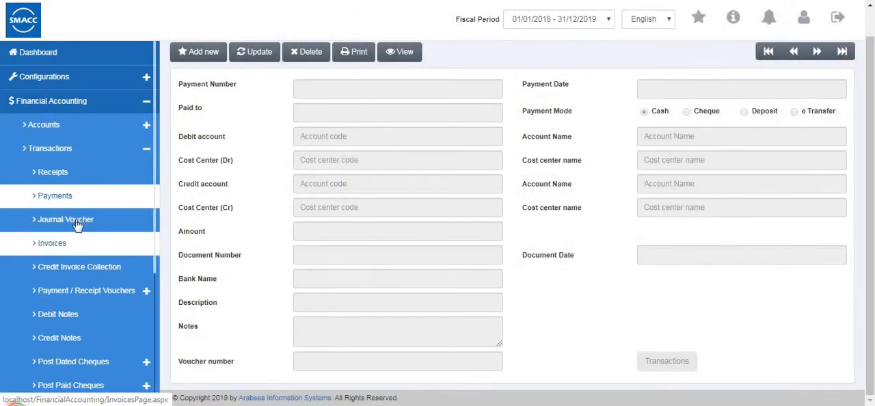
Start a new journal voucher and enter Cash in hand on the first line with a debit of 20.
{"action": "left_click", "coordinate": [77, 226]}
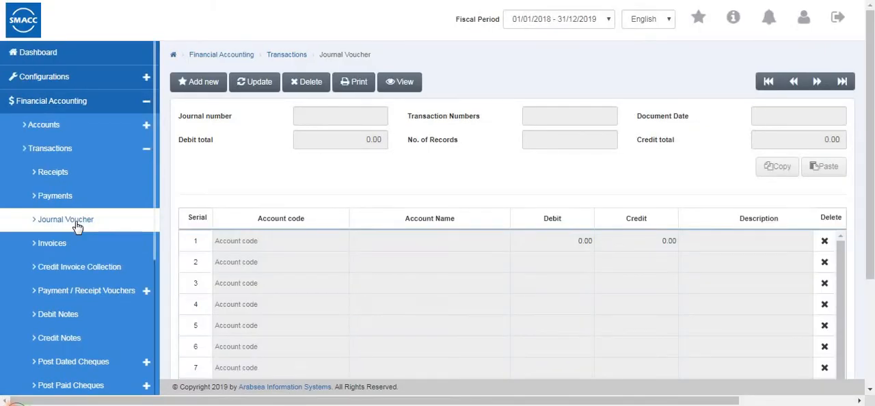
{"action": "left_click", "coordinate": [209, 85]}
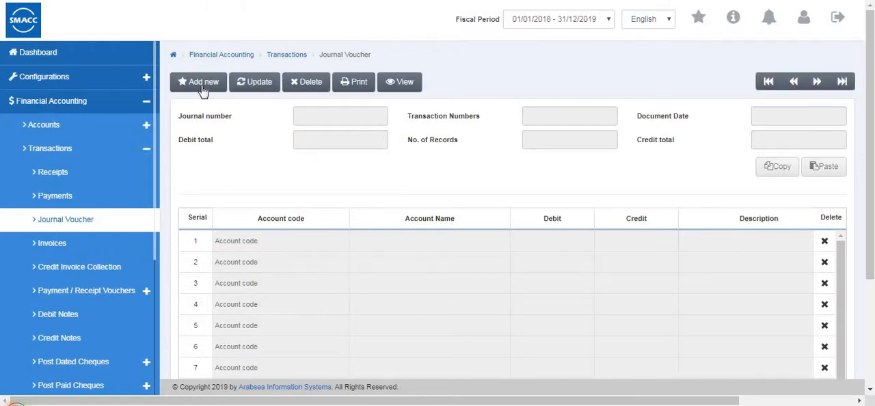
{"action": "left_click", "coordinate": [202, 88]}
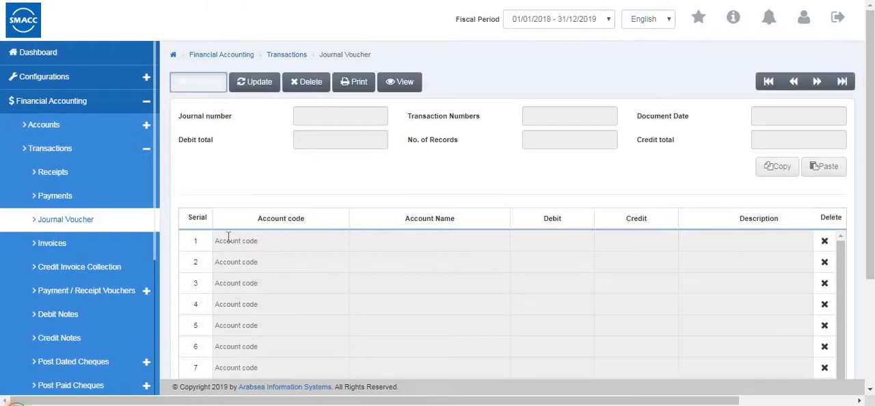
{"action": "left_click", "coordinate": [228, 241]}
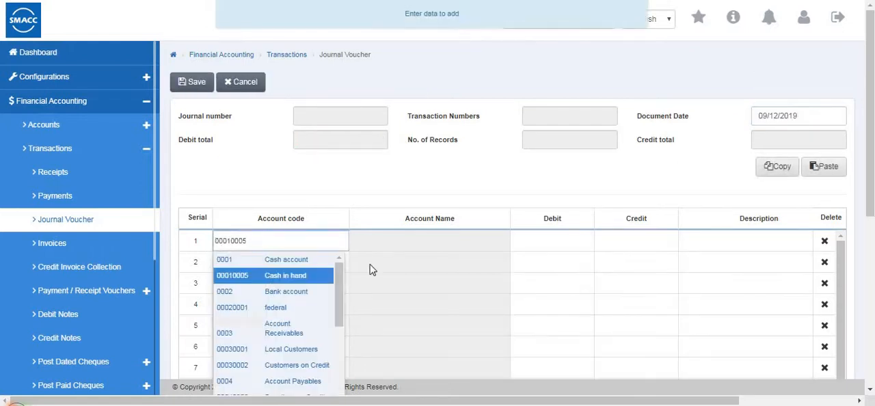
{"action": "left_click", "coordinate": [534, 240]}
{"action": "type", "text": "20"}
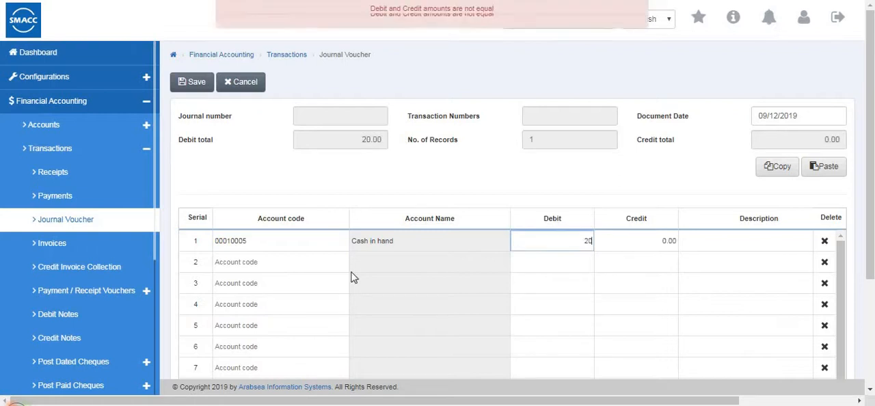
Add Local Customers as the balancing second line and save the journal voucher.
{"action": "left_click", "coordinate": [273, 262]}
{"action": "type", "text": "00030001"}
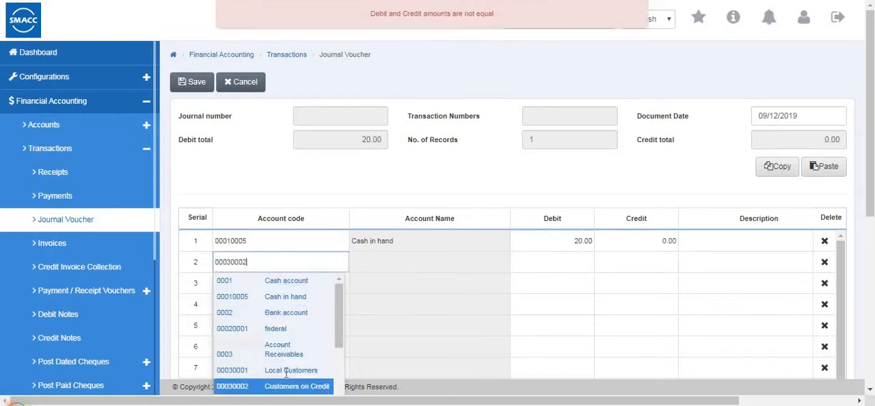
{"action": "key", "text": "Return"}
{"action": "left_click", "coordinate": [193, 82]}
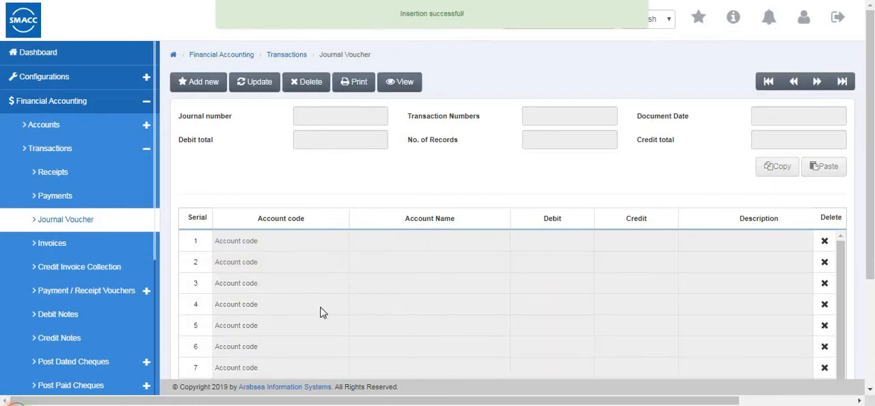
Start a new invoice with Cash as the payment mode, invoiced to the Local Customers account.
{"action": "left_click", "coordinate": [101, 251]}
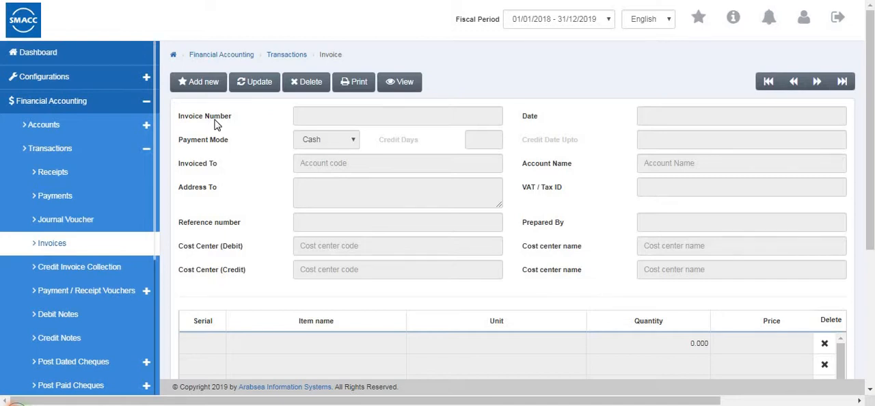
{"action": "left_click", "coordinate": [212, 92]}
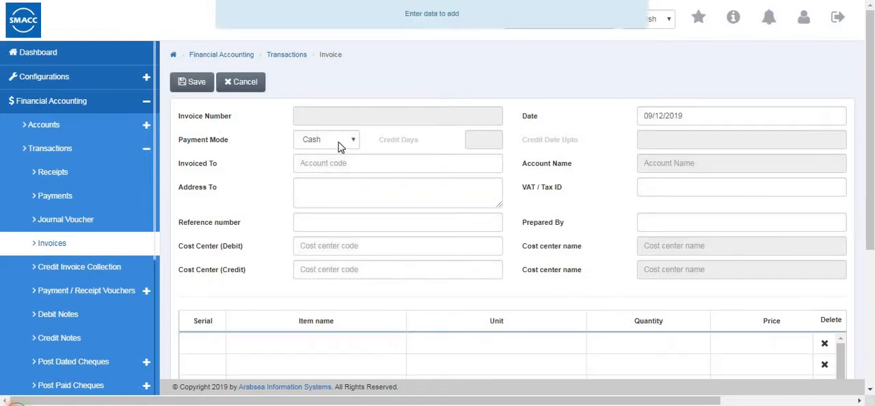
{"action": "left_click", "coordinate": [341, 141]}
{"action": "left_click", "coordinate": [318, 164]}
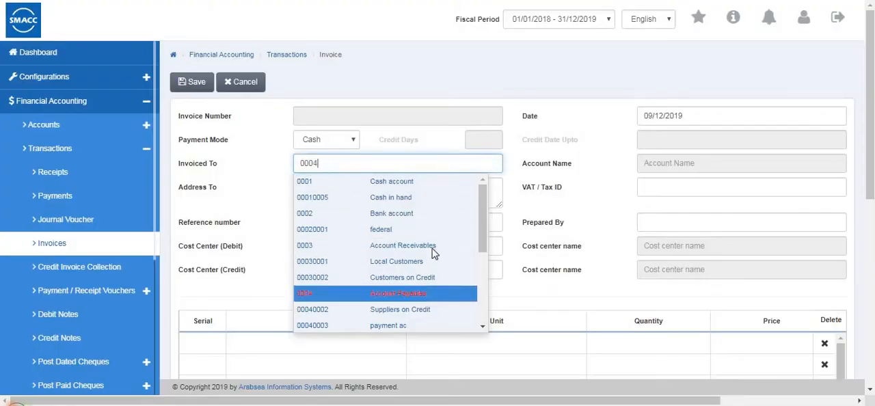
{"action": "left_click", "coordinate": [399, 263]}
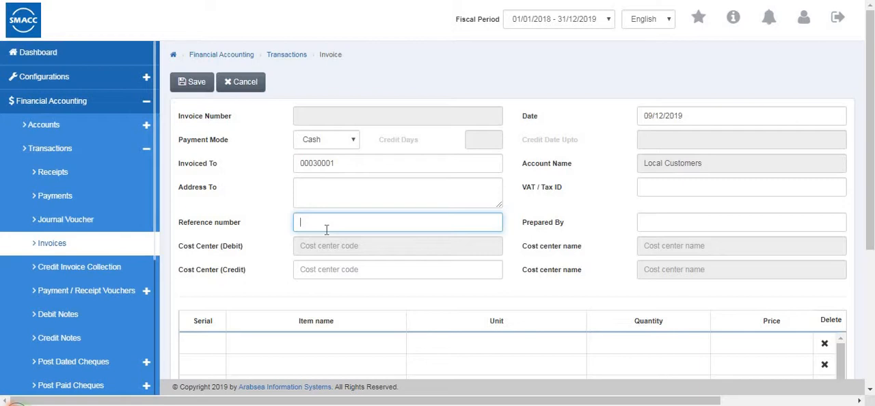
Set the invoice's reference number to r1 and fill in the VAT / Tax ID and Prepared By details.
{"action": "left_click", "coordinate": [326, 230]}
{"action": "type", "text": "r1"}
{"action": "left_click", "coordinate": [659, 188]}
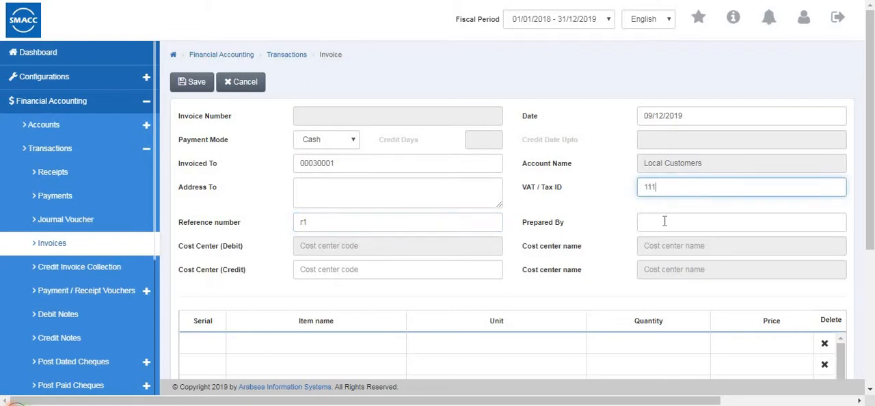
{"action": "left_click", "coordinate": [664, 220]}
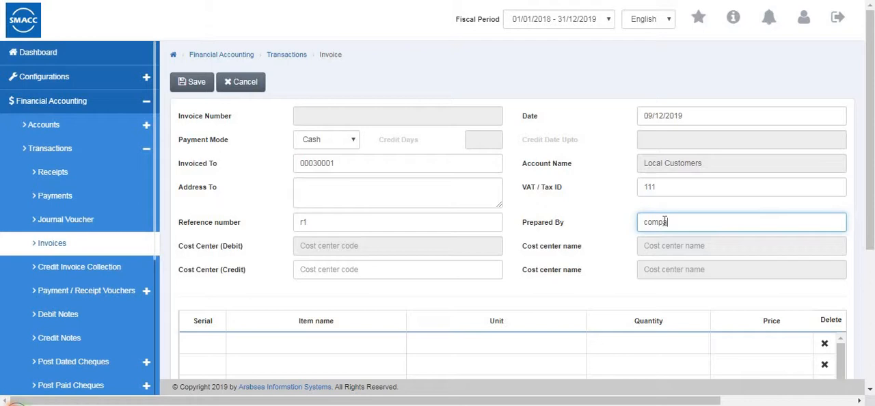
Fill in the first invoice line with serial 1, item name services, unit 1, quantity 1 and price 100.
{"action": "scroll", "coordinate": [661, 230], "scroll_direction": "down", "scroll_amount": 3}
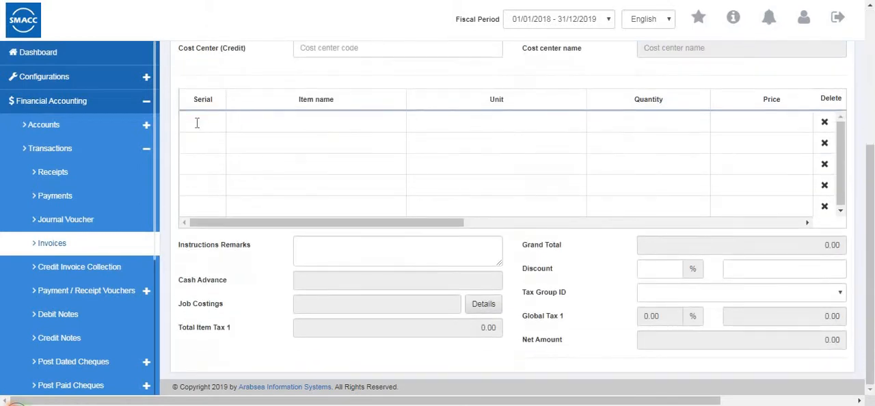
{"action": "left_click", "coordinate": [197, 123]}
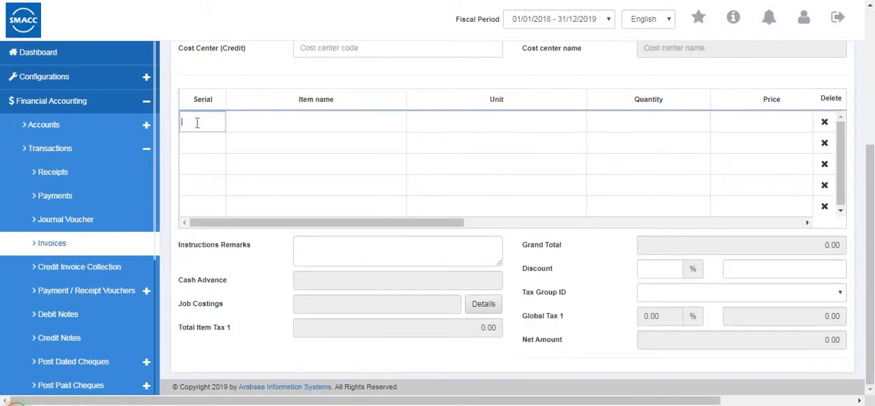
{"action": "type", "text": "1"}
{"action": "left_click", "coordinate": [236, 117]}
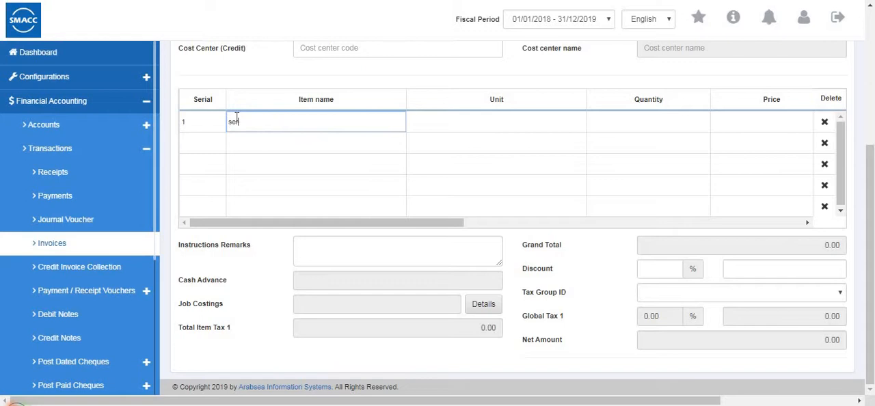
{"action": "left_click", "coordinate": [464, 127]}
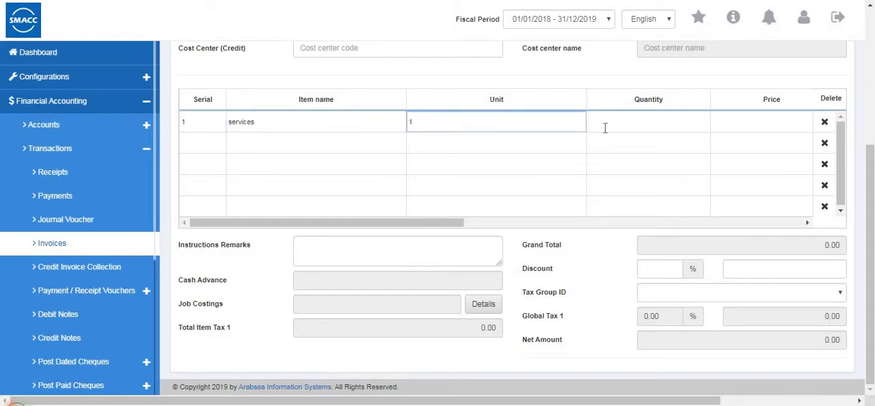
{"action": "left_click", "coordinate": [633, 121]}
{"action": "type", "text": "1"}
{"action": "left_click", "coordinate": [759, 123]}
{"action": "type", "text": "1"}
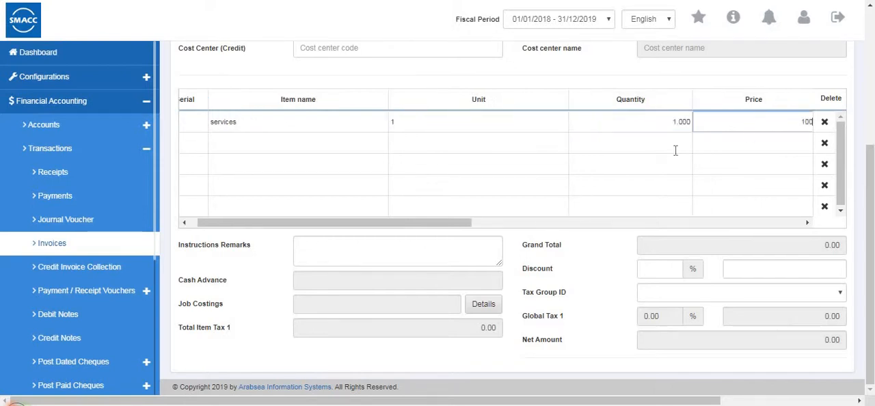
{"action": "left_click_drag", "start_coordinate": [445, 222], "coordinate": [373, 221]}
Save the invoice, replacing the account code proposed for the debit of 100 with an existing account.
{"action": "scroll", "coordinate": [248, 127], "scroll_direction": "up", "scroll_amount": 5}
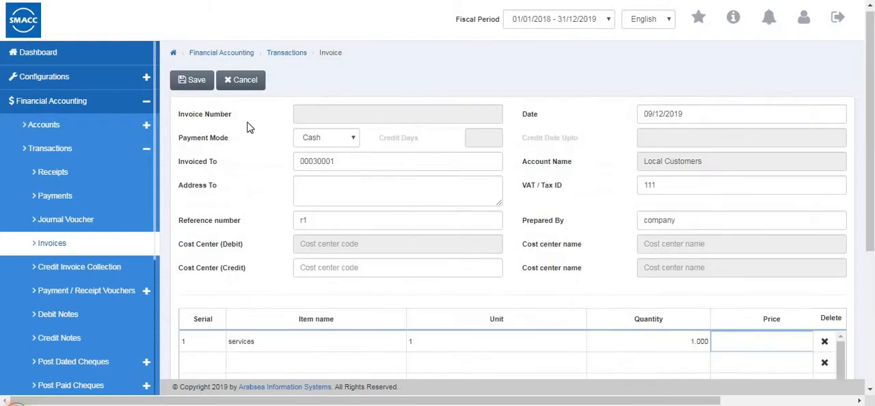
{"action": "left_click", "coordinate": [197, 83]}
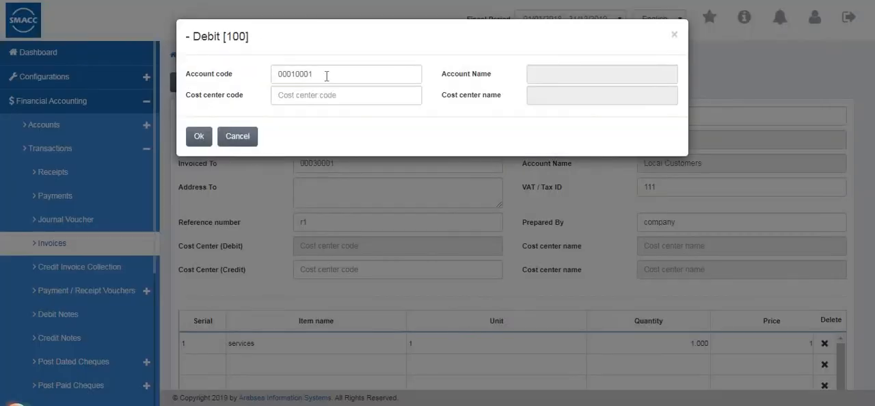
{"action": "left_click", "coordinate": [346, 82]}
{"action": "key", "text": "BackSpace"}
{"action": "key", "text": "BackSpace"}
{"action": "key", "text": "BackSpace"}
{"action": "key", "text": "BackSpace"}
{"action": "key", "text": "BackSpace"}
{"action": "key", "text": "BackSpace"}
{"action": "key", "text": "BackSpace"}
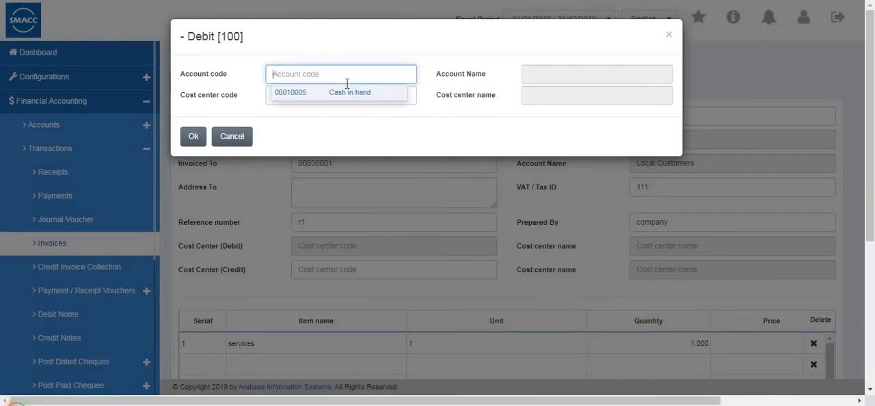
{"action": "type", "text": "0004"}
{"action": "key", "text": "Down"}
{"action": "key", "text": "Down"}
{"action": "key", "text": "Down"}
{"action": "key", "text": "Down"}
{"action": "key", "text": "Down"}
{"action": "key", "text": "Down"}
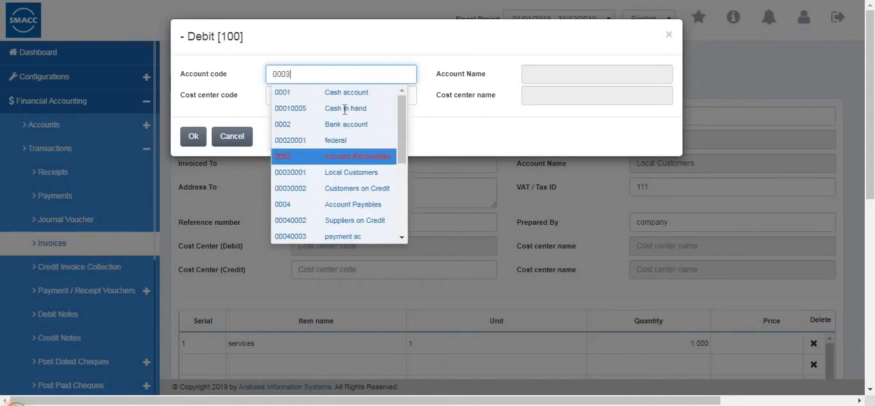
{"action": "left_click", "coordinate": [192, 138]}
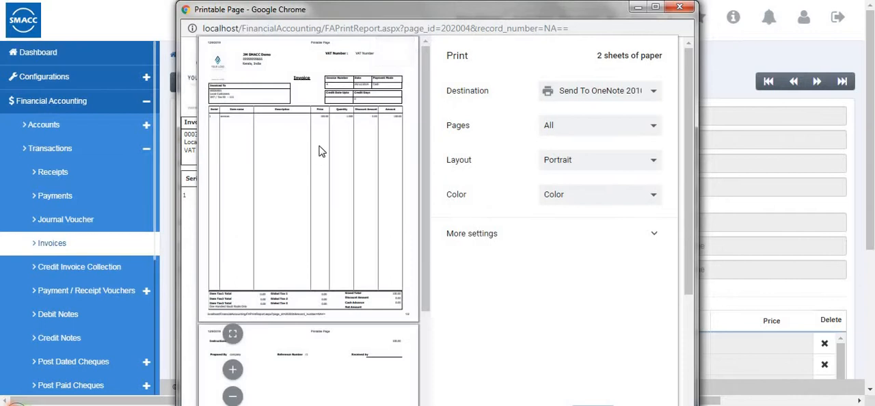
Look over the printable invoice pages and close the print preview.
{"action": "scroll", "coordinate": [322, 152], "scroll_direction": "down", "scroll_amount": 3}
{"action": "scroll", "coordinate": [322, 152], "scroll_direction": "up", "scroll_amount": 3}
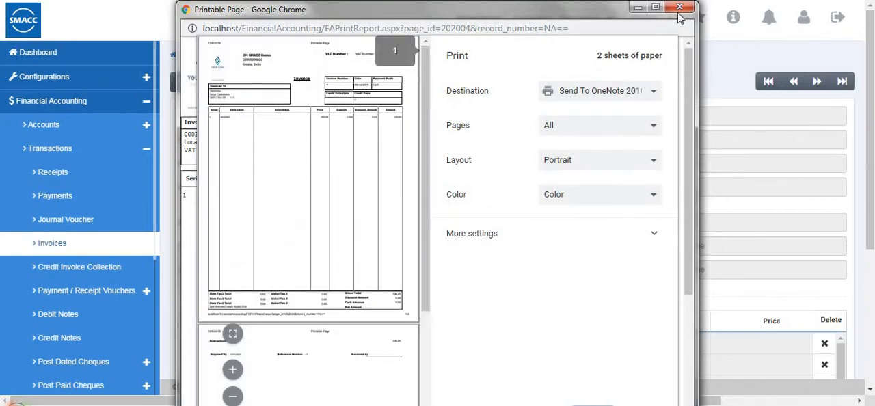
{"action": "left_click", "coordinate": [679, 8]}
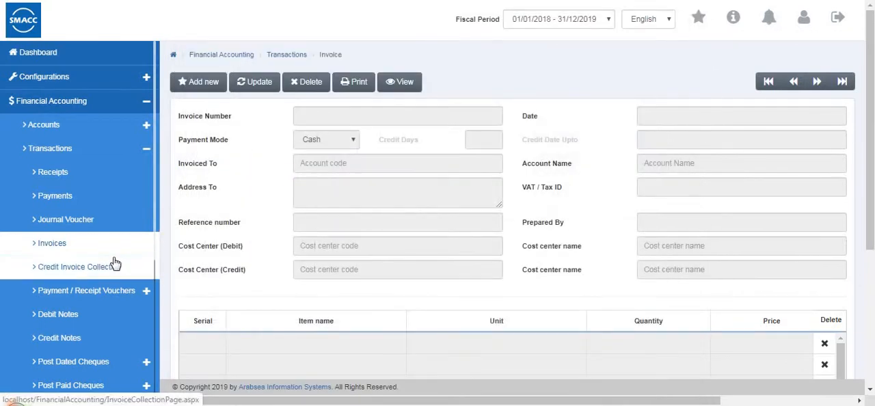
Try a new credit invoice collection for the Customers on Credit account and cancel the entry.
{"action": "left_click", "coordinate": [115, 264]}
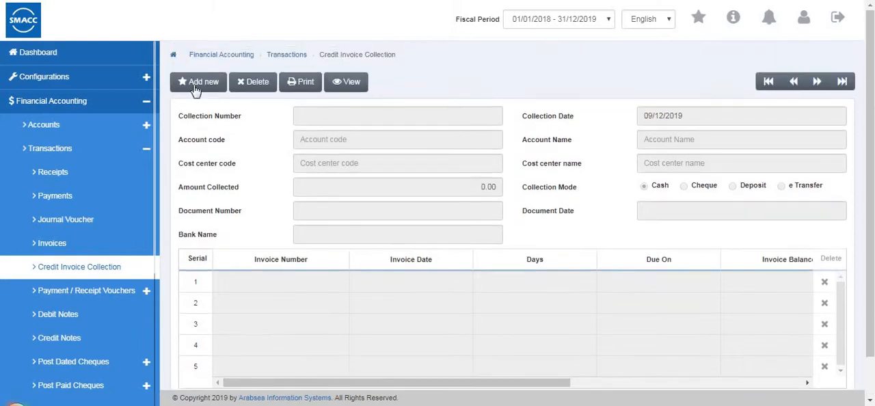
{"action": "left_click", "coordinate": [195, 90]}
{"action": "left_click", "coordinate": [318, 140]}
{"action": "type", "text": "0001"}
{"action": "left_click", "coordinate": [312, 255]}
{"action": "left_click", "coordinate": [321, 186]}
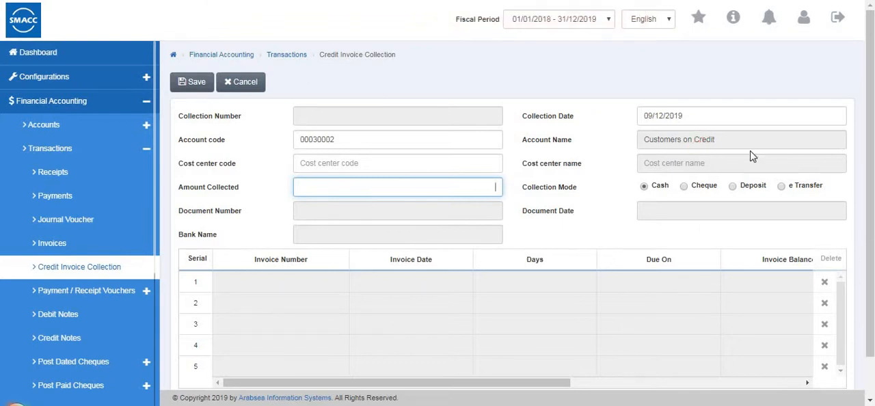
{"action": "scroll", "coordinate": [428, 132], "scroll_direction": "down", "scroll_amount": 1}
{"action": "scroll", "coordinate": [428, 137], "scroll_direction": "up", "scroll_amount": 1}
{"action": "left_click", "coordinate": [428, 139]}
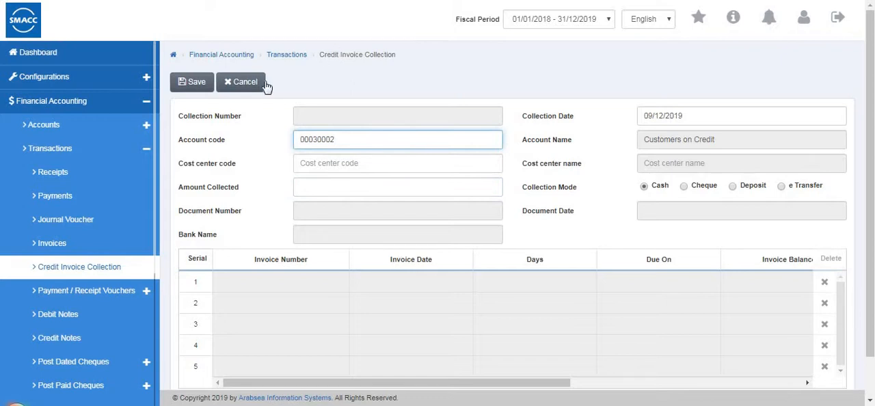
{"action": "left_click", "coordinate": [238, 82]}
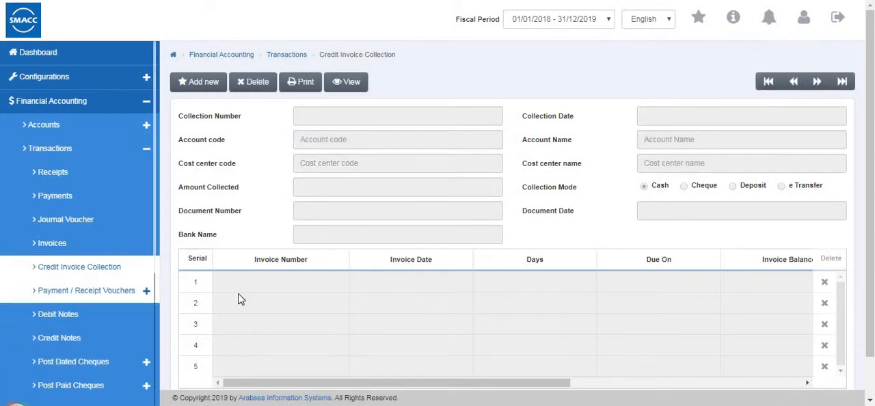
{"action": "scroll", "coordinate": [239, 299], "scroll_direction": "down", "scroll_amount": 1}
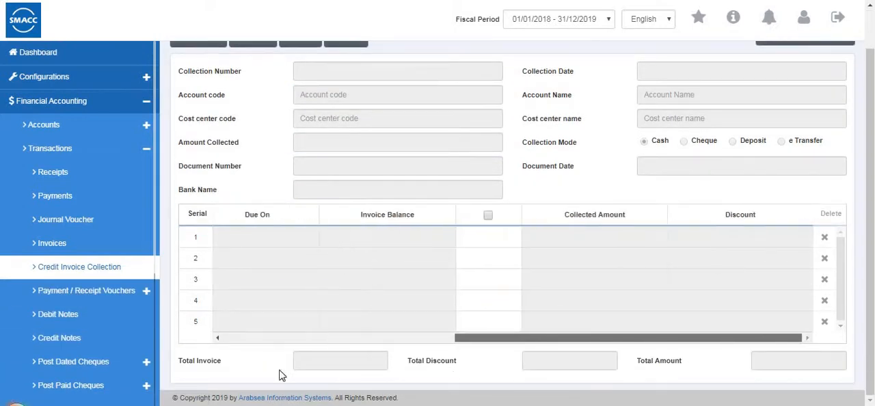
Start a new cash receipt voucher with federal as its main account.
{"action": "left_click", "coordinate": [103, 291]}
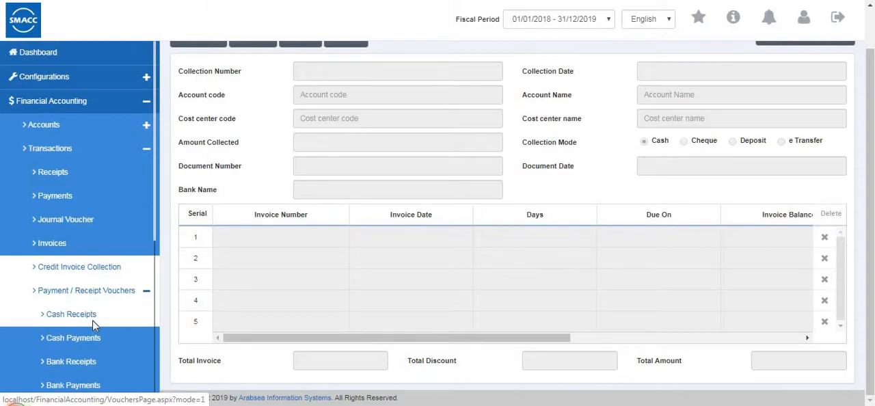
{"action": "left_click", "coordinate": [92, 320]}
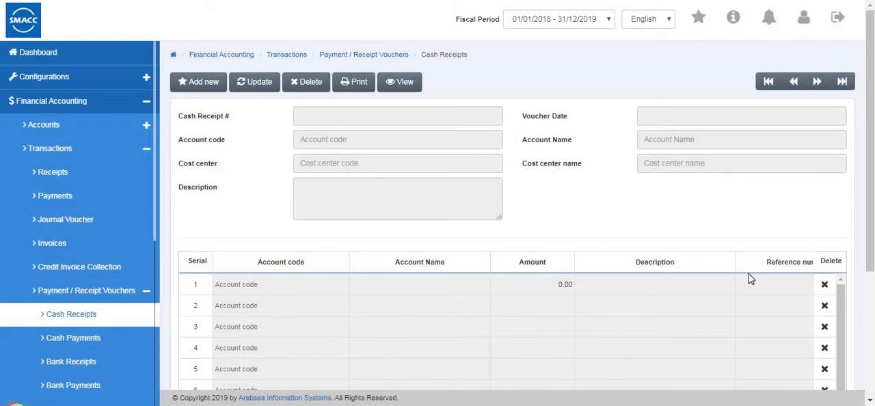
{"action": "scroll", "coordinate": [212, 141], "scroll_direction": "down", "scroll_amount": 1}
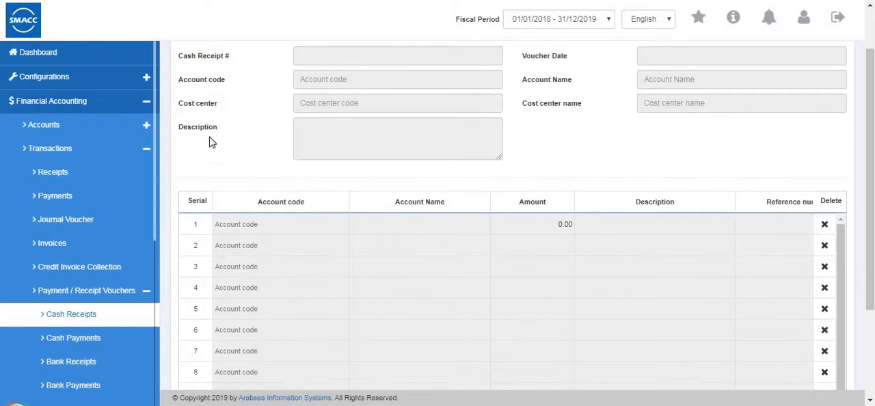
{"action": "scroll", "coordinate": [205, 89], "scroll_direction": "up", "scroll_amount": 1}
{"action": "left_click", "coordinate": [203, 82]}
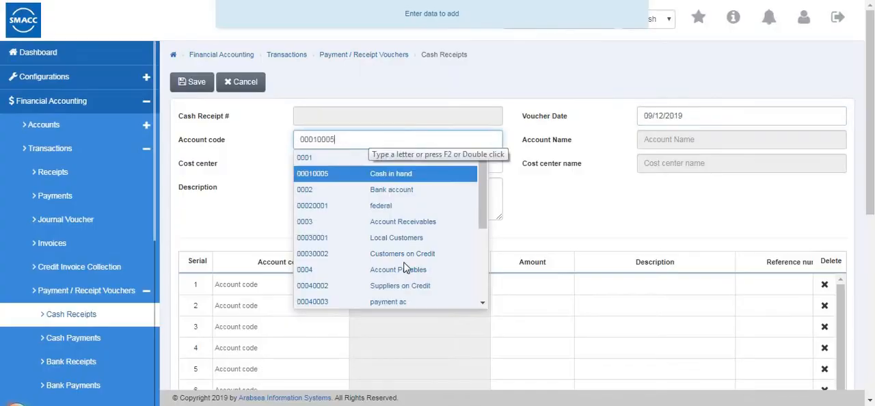
{"action": "scroll", "coordinate": [404, 266], "scroll_direction": "down", "scroll_amount": 2}
{"action": "scroll", "coordinate": [403, 259], "scroll_direction": "up", "scroll_amount": 2}
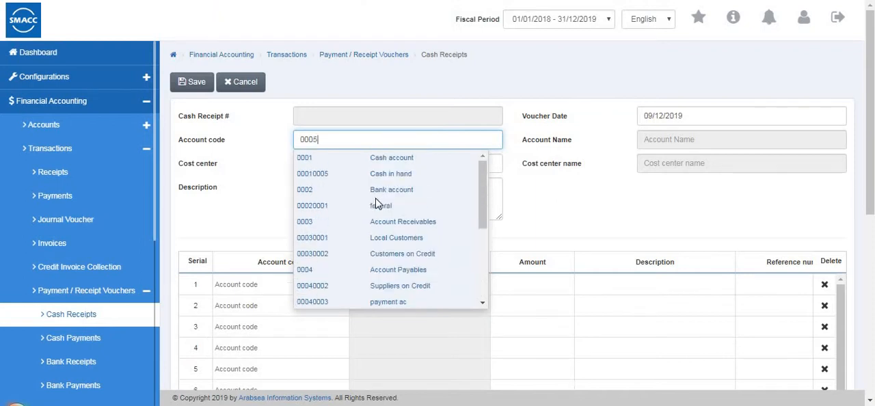
{"action": "left_click", "coordinate": [332, 206]}
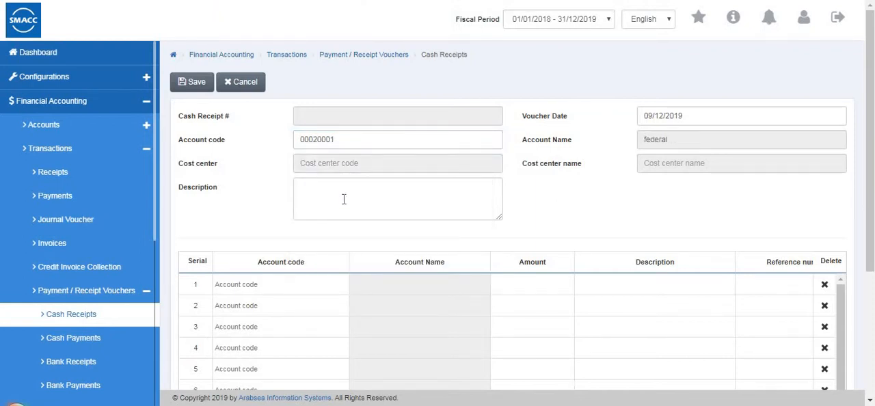
Choose Cash in hand as the account on the cash receipt's first line.
{"action": "left_click", "coordinate": [283, 282]}
{"action": "type", "text": "0001"}
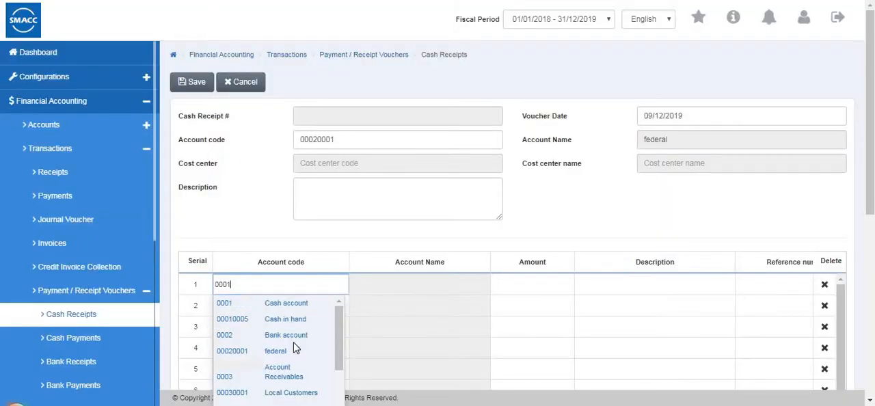
{"action": "type", "text": "0005"}
{"action": "left_click", "coordinate": [278, 318]}
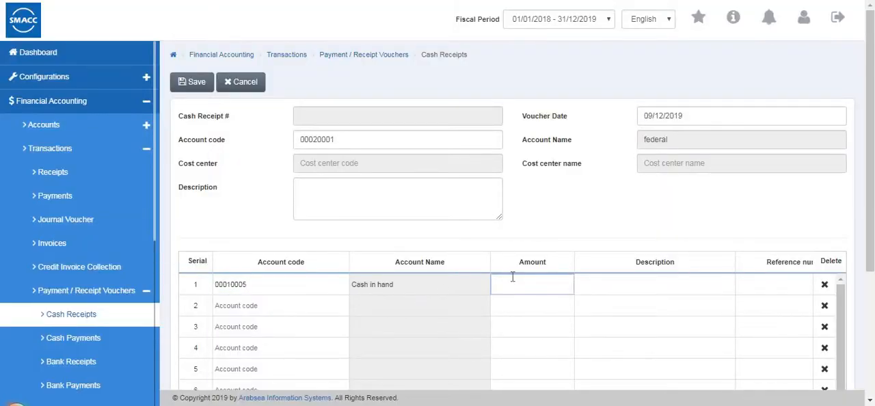
Change the first line's account to payment ac and set its amount to 20.
{"action": "left_click", "coordinate": [314, 282]}
{"action": "scroll", "coordinate": [290, 313], "scroll_direction": "down", "scroll_amount": 1}
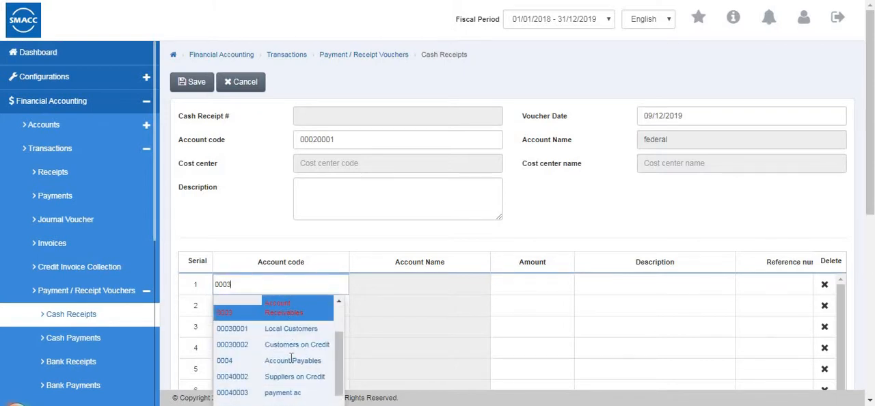
{"action": "left_click", "coordinate": [282, 393]}
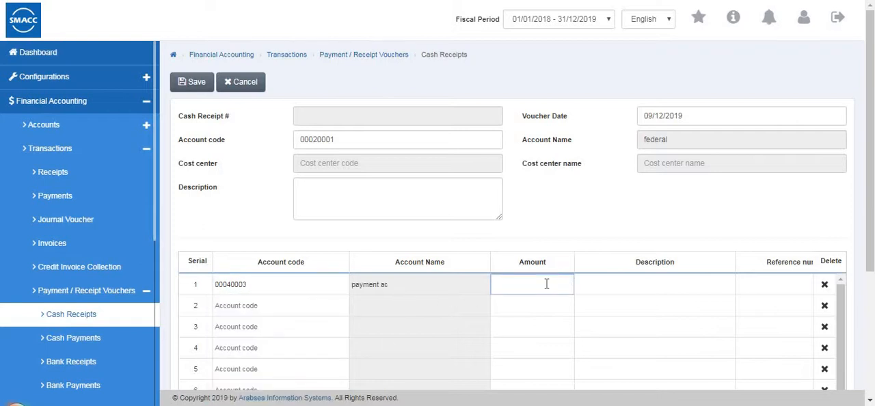
{"action": "type", "text": "20"}
Add Local Customers on the cash receipt's second line with an amount of 10.
{"action": "double_click", "coordinate": [259, 309]}
{"action": "scroll", "coordinate": [274, 372], "scroll_direction": "down", "scroll_amount": 2}
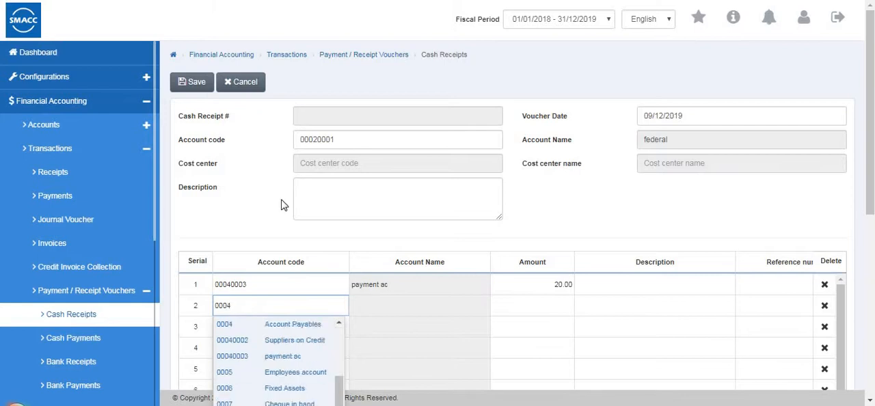
{"action": "left_click", "coordinate": [281, 204]}
{"action": "double_click", "coordinate": [253, 308]}
{"action": "scroll", "coordinate": [288, 348], "scroll_direction": "down", "scroll_amount": 1}
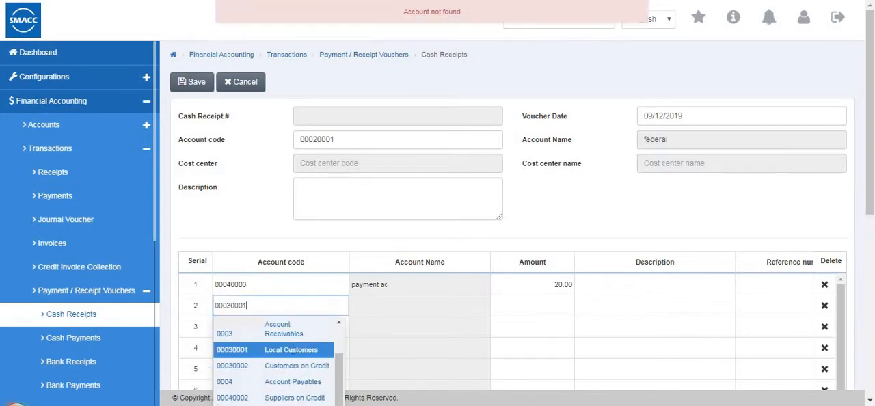
{"action": "key", "text": "Tab"}
{"action": "type", "text": "10"}
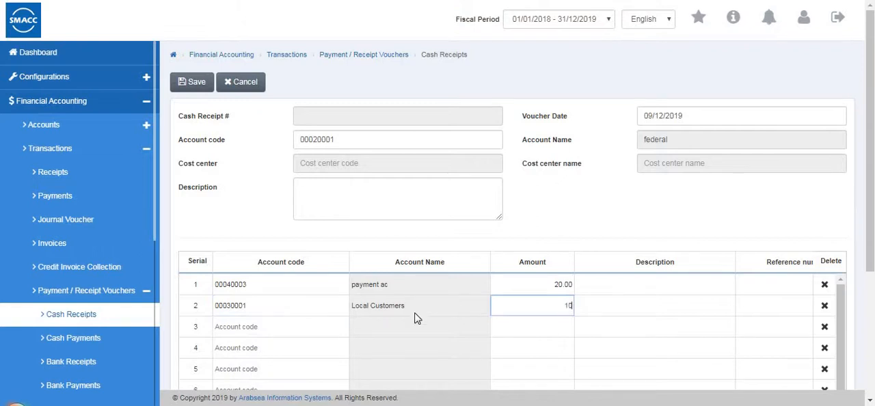
Save the cash receipt voucher and close its print preview.
{"action": "scroll", "coordinate": [363, 250], "scroll_direction": "down", "scroll_amount": 3}
{"action": "scroll", "coordinate": [273, 164], "scroll_direction": "up", "scroll_amount": 3}
{"action": "left_click", "coordinate": [191, 87]}
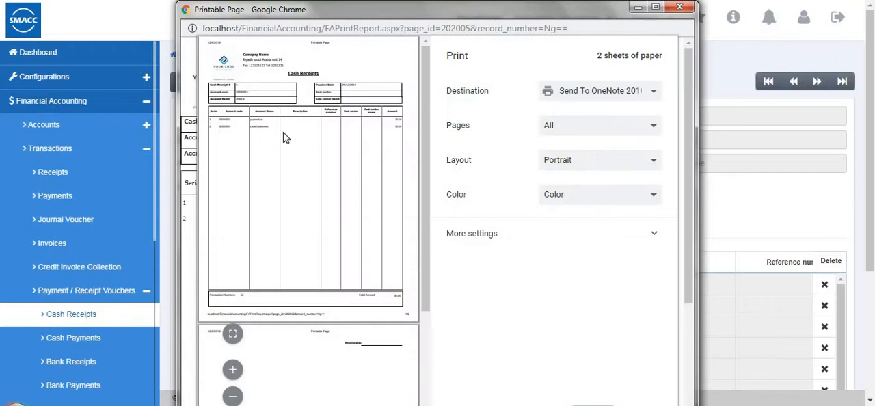
{"action": "left_click", "coordinate": [679, 7]}
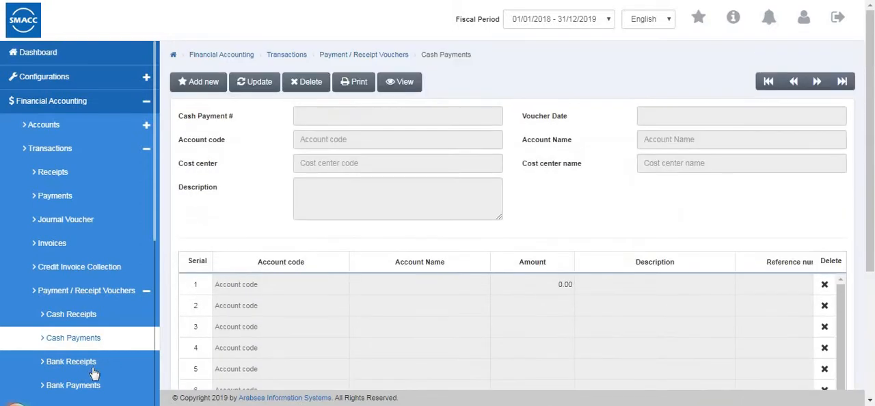
Open a blank new bank receipt voucher and examine its header fields and line table.
{"action": "left_click", "coordinate": [109, 364]}
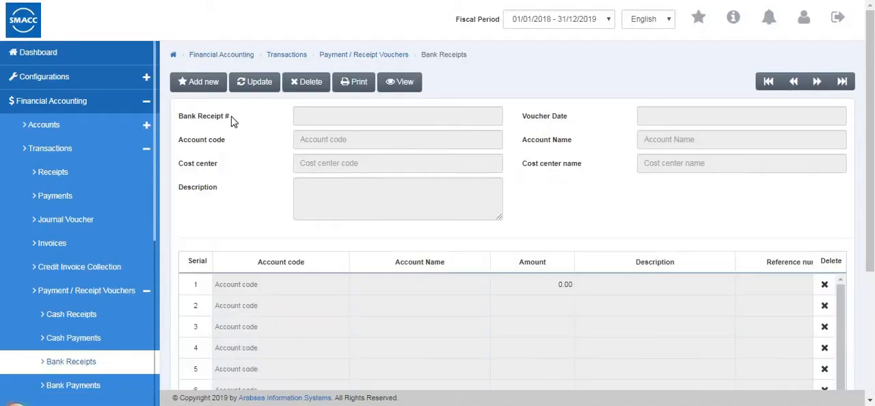
{"action": "left_click", "coordinate": [203, 84]}
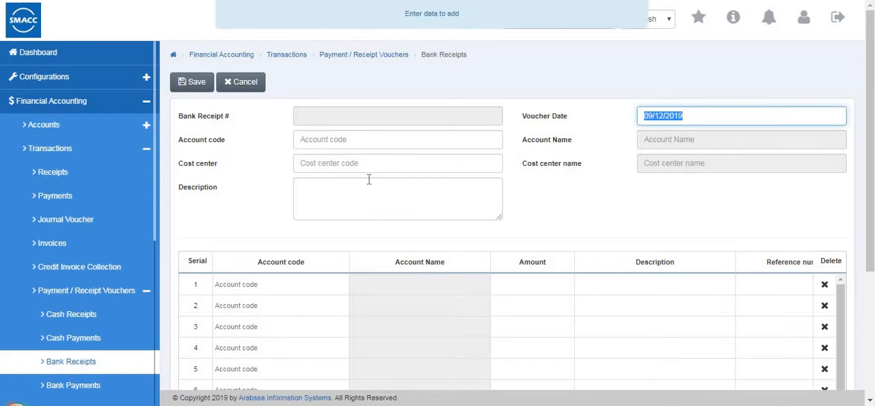
{"action": "scroll", "coordinate": [369, 179], "scroll_direction": "down", "scroll_amount": 3}
{"action": "scroll", "coordinate": [369, 180], "scroll_direction": "up", "scroll_amount": 3}
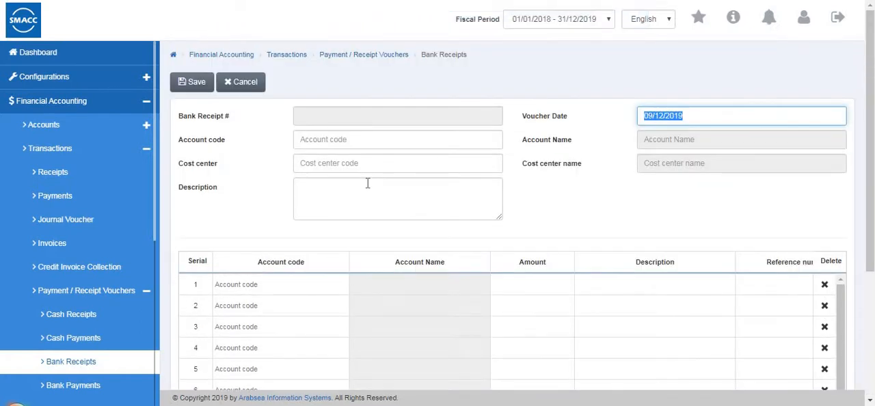
{"action": "scroll", "coordinate": [371, 213], "scroll_direction": "down", "scroll_amount": 3}
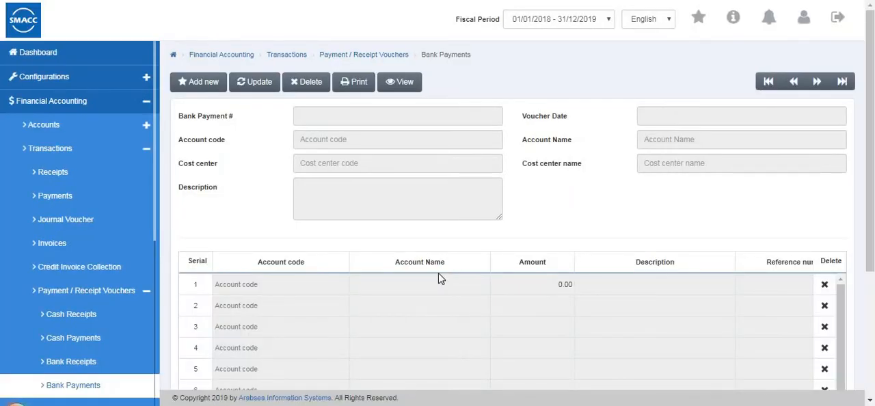
Open a blank new bank payment voucher and examine its header fields, line table and totals area.
{"action": "left_click", "coordinate": [191, 83]}
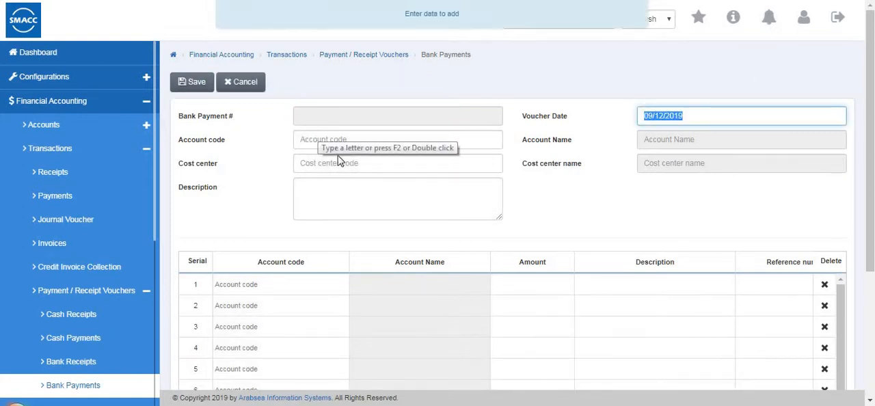
{"action": "double_click", "coordinate": [328, 141]}
{"action": "key", "text": "Down"}
{"action": "key", "text": "Down"}
{"action": "key", "text": "Return"}
{"action": "left_click_drag", "start_coordinate": [289, 341], "coordinate": [267, 360]}
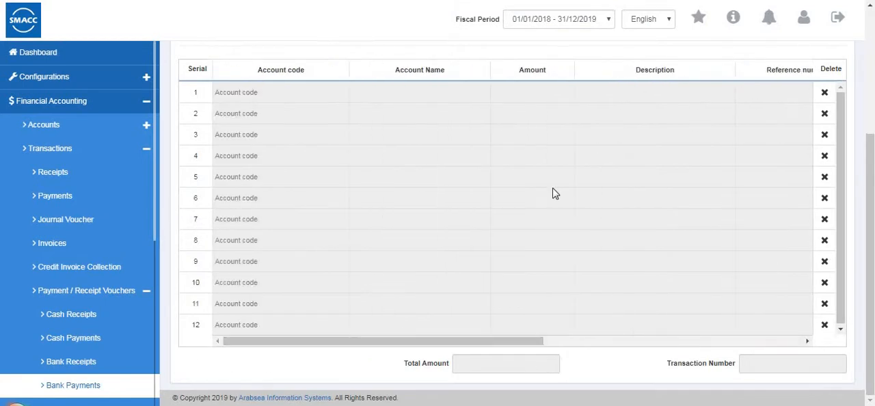
{"action": "scroll", "coordinate": [553, 189], "scroll_direction": "up", "scroll_amount": 3}
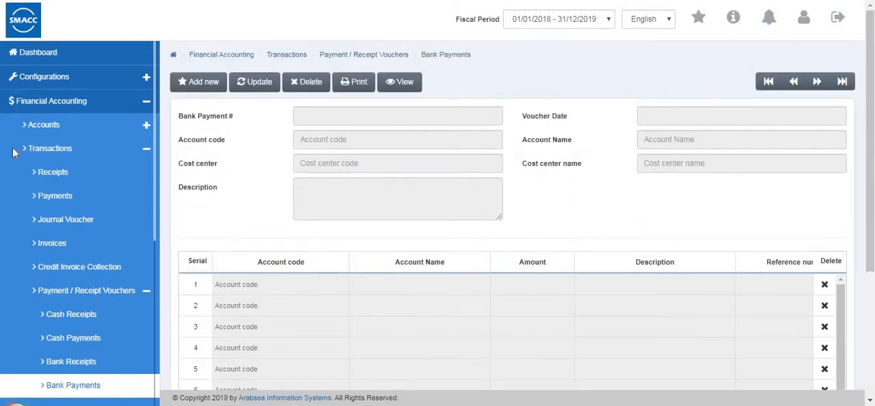
Start a new debit note and enter the issuer's name.
{"action": "scroll", "coordinate": [62, 144], "scroll_direction": "down", "scroll_amount": 5}
{"action": "left_click", "coordinate": [89, 140]}
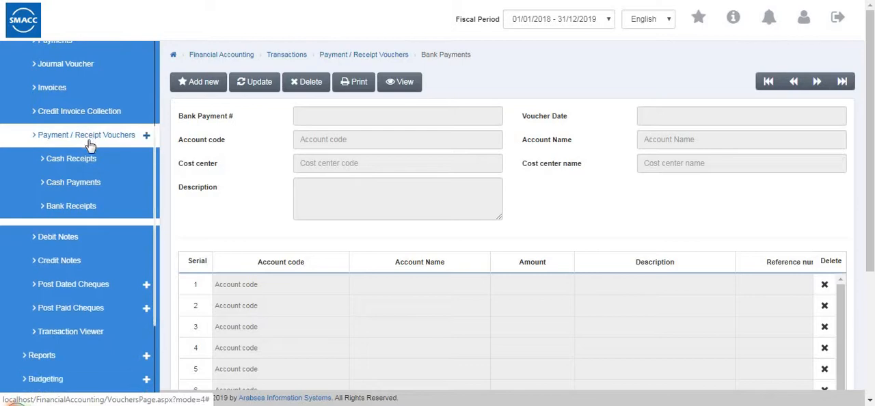
{"action": "left_click", "coordinate": [85, 164]}
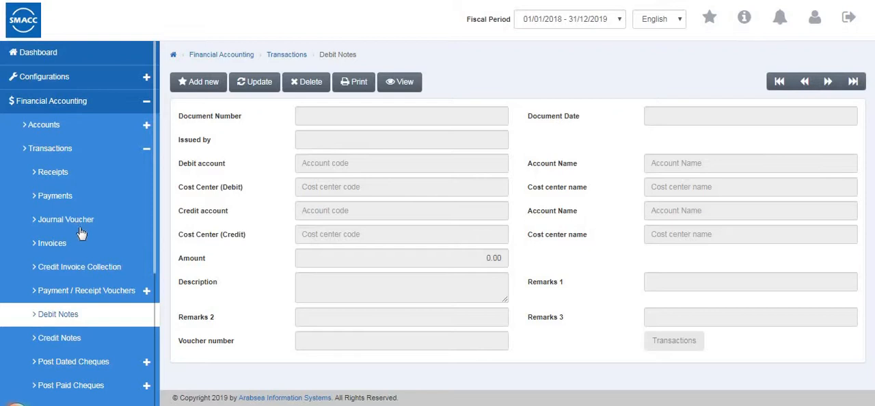
{"action": "scroll", "coordinate": [80, 232], "scroll_direction": "down", "scroll_amount": 3}
{"action": "left_click", "coordinate": [204, 87]}
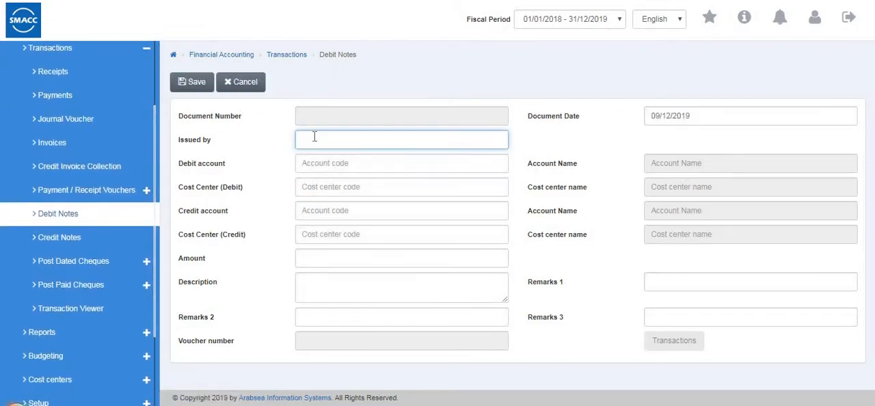
{"action": "type", "text": "raj"}
Set the debit account to Local Customers, the credit account to Suppliers on Credit and the amount to 120, and save the debit note.
{"action": "left_click", "coordinate": [336, 163]}
{"action": "type", "text": "00030001"}
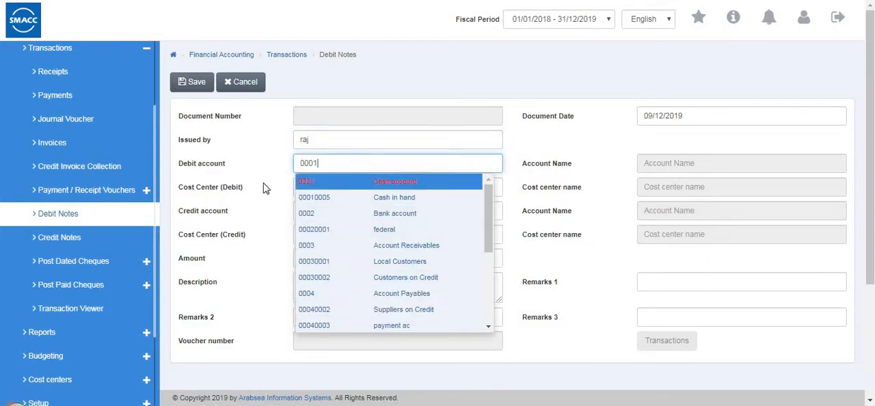
{"action": "left_click", "coordinate": [394, 260]}
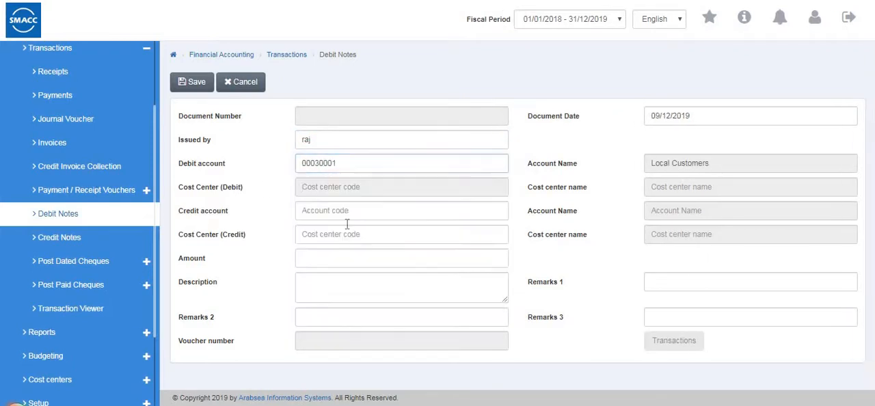
{"action": "left_click", "coordinate": [343, 214]}
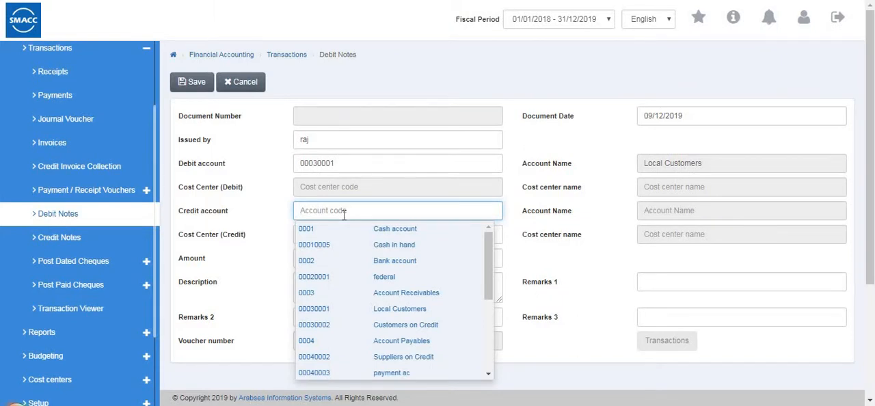
{"action": "type", "text": "00040003"}
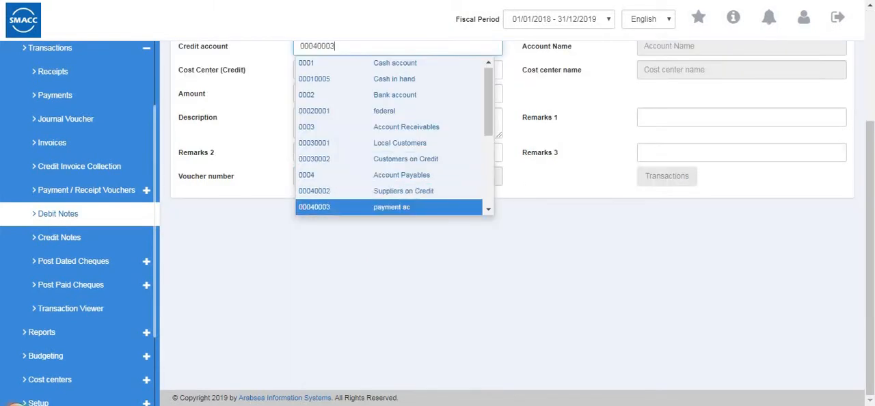
{"action": "left_click", "coordinate": [395, 192]}
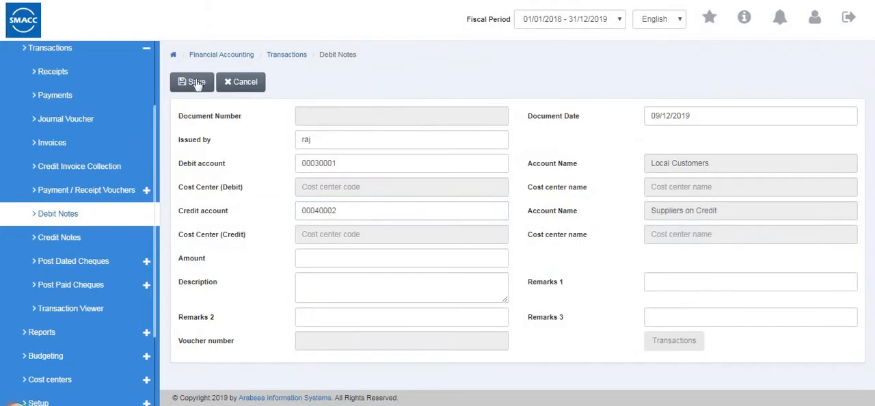
{"action": "left_click", "coordinate": [344, 253]}
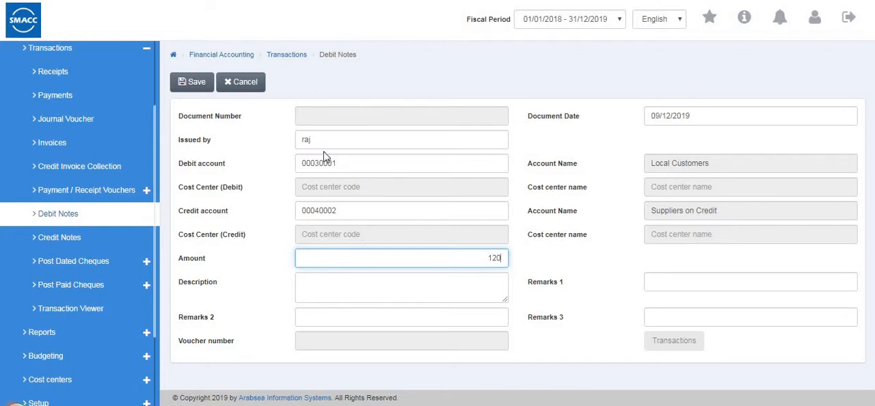
{"action": "left_click", "coordinate": [198, 88]}
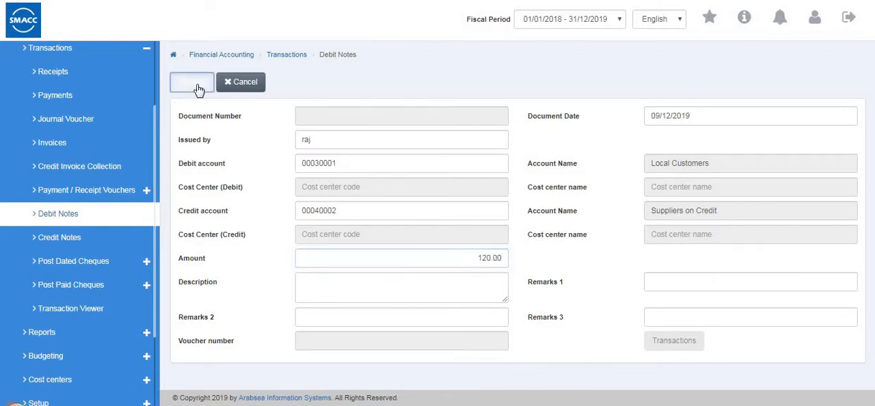
Start a new credit note and enter the issuer's name.
{"action": "left_click", "coordinate": [49, 246]}
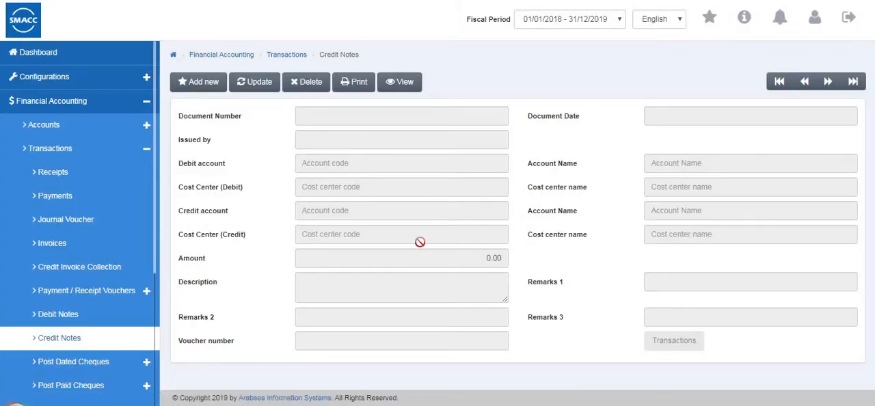
{"action": "left_click", "coordinate": [214, 84]}
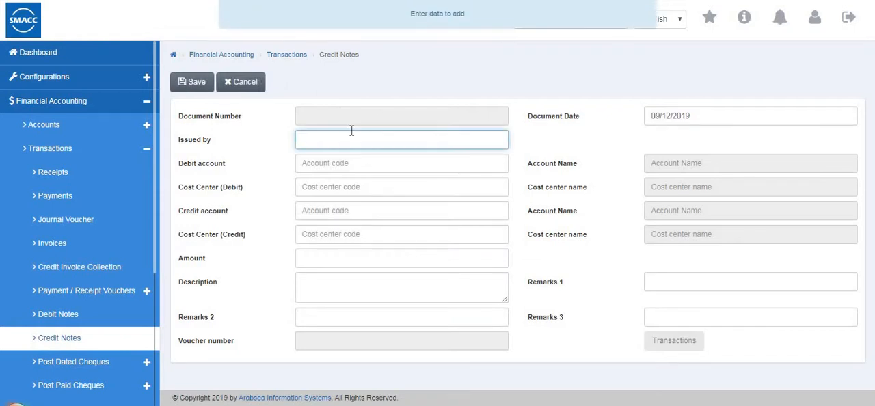
{"action": "type", "text": "john"}
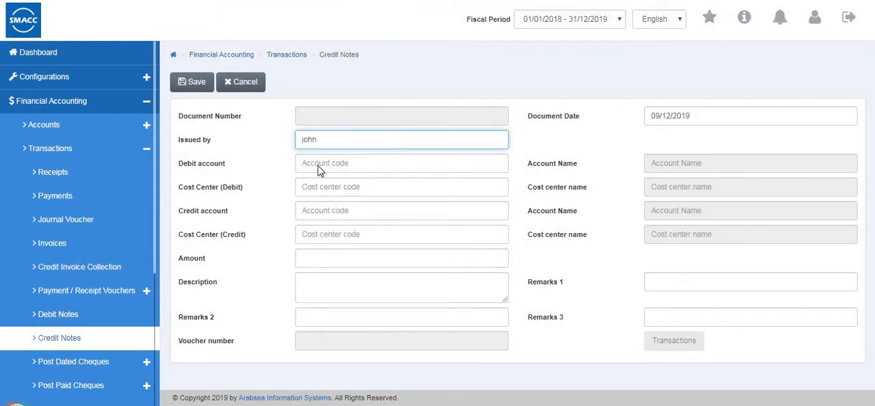
Set the debit account to Cash in hand, the credit account to Local Customers and the amount to 150, and save the credit note.
{"action": "double_click", "coordinate": [318, 169]}
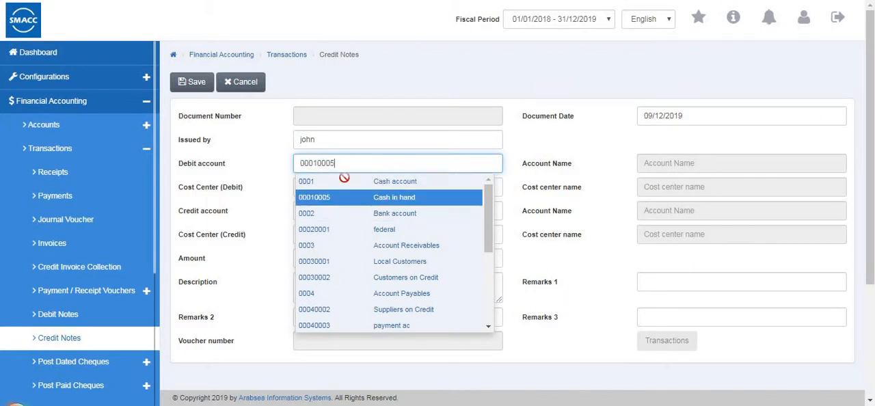
{"action": "left_click", "coordinate": [326, 195]}
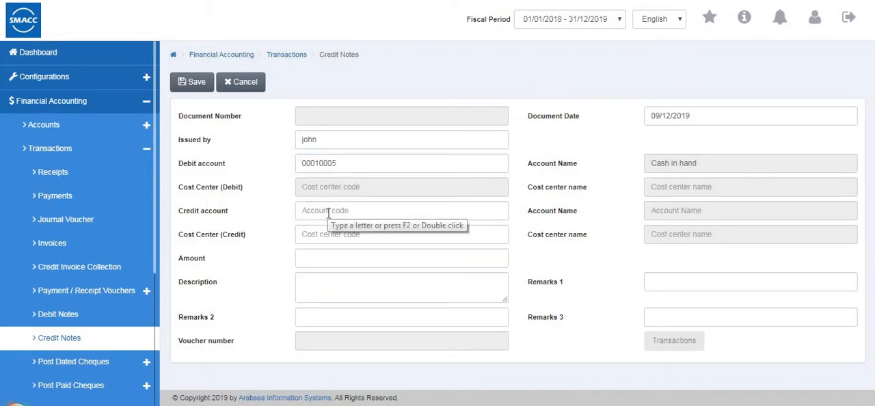
{"action": "double_click", "coordinate": [328, 212]}
{"action": "left_click", "coordinate": [403, 308]}
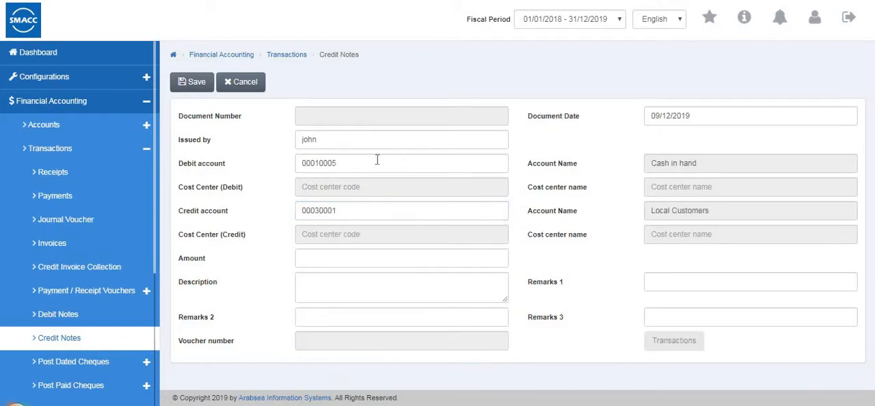
{"action": "left_click", "coordinate": [363, 259]}
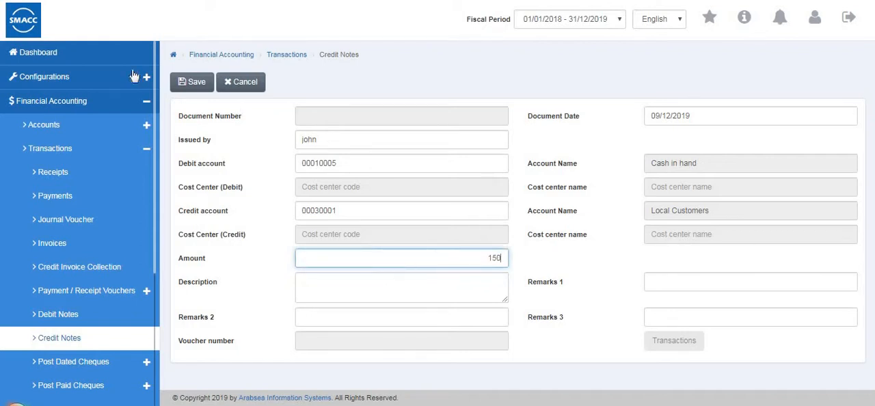
{"action": "left_click", "coordinate": [181, 84]}
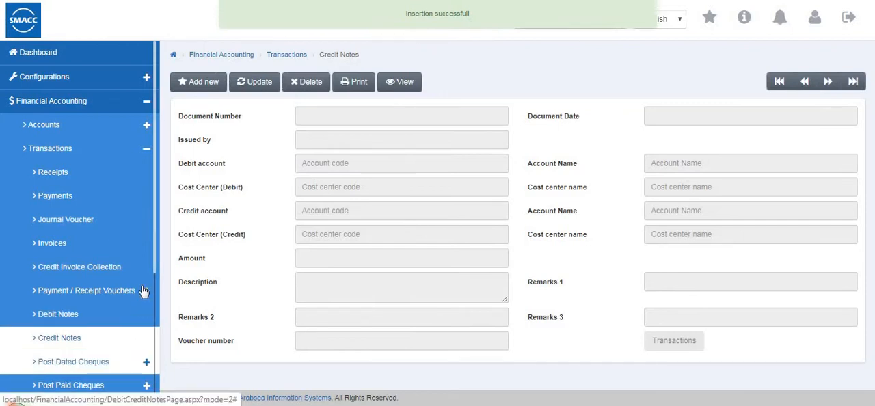
Open a blank post dated cheques data entry document and examine all the columns of its cheque table.
{"action": "left_click", "coordinate": [94, 364]}
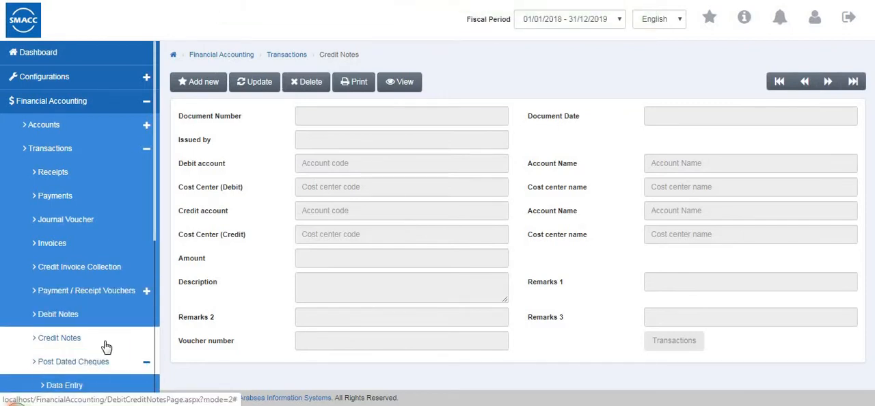
{"action": "scroll", "coordinate": [104, 308], "scroll_direction": "down", "scroll_amount": 3}
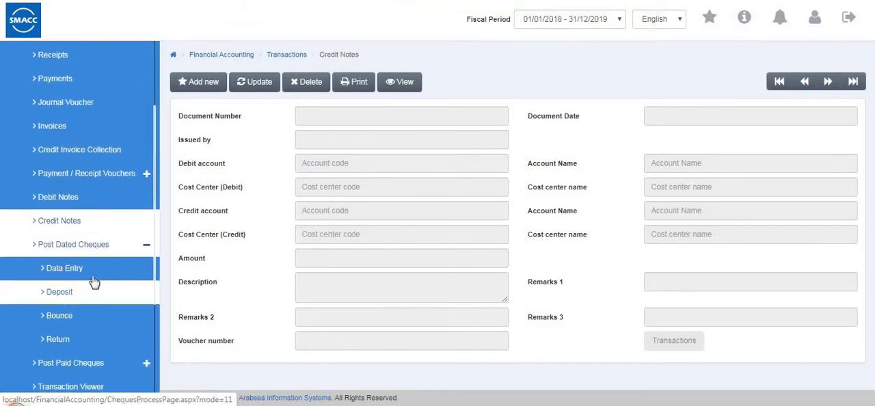
{"action": "left_click", "coordinate": [94, 275]}
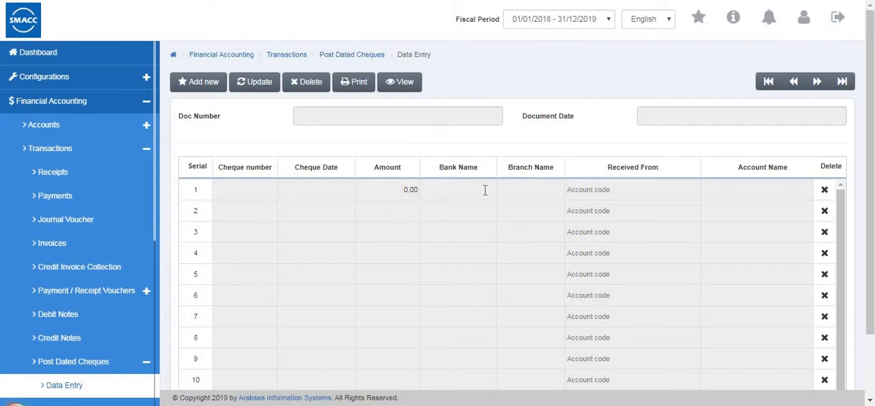
{"action": "scroll", "coordinate": [485, 190], "scroll_direction": "down", "scroll_amount": 2}
{"action": "scroll", "coordinate": [273, 109], "scroll_direction": "up", "scroll_amount": 2}
{"action": "left_click", "coordinate": [198, 82]}
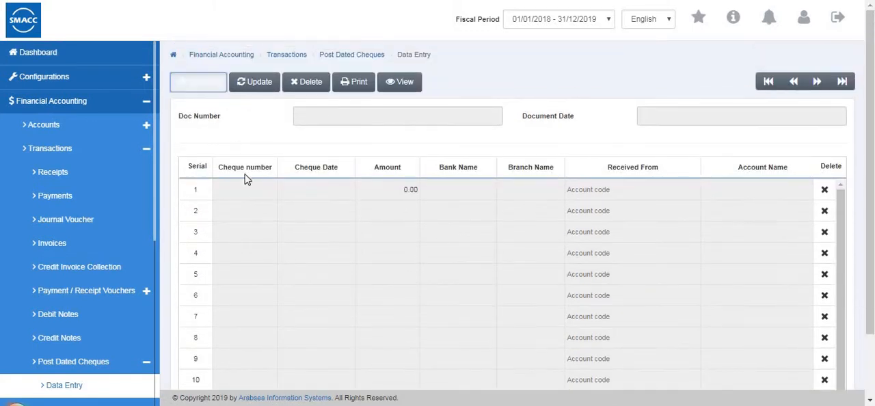
{"action": "left_click", "coordinate": [246, 188]}
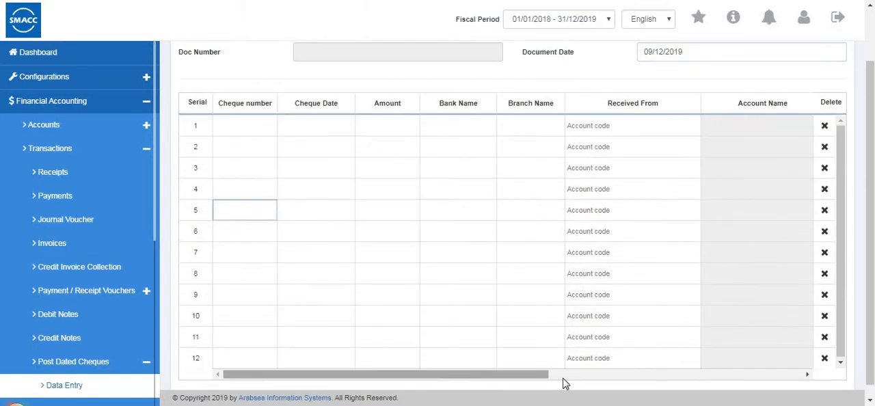
{"action": "left_click_drag", "start_coordinate": [563, 378], "coordinate": [683, 379]}
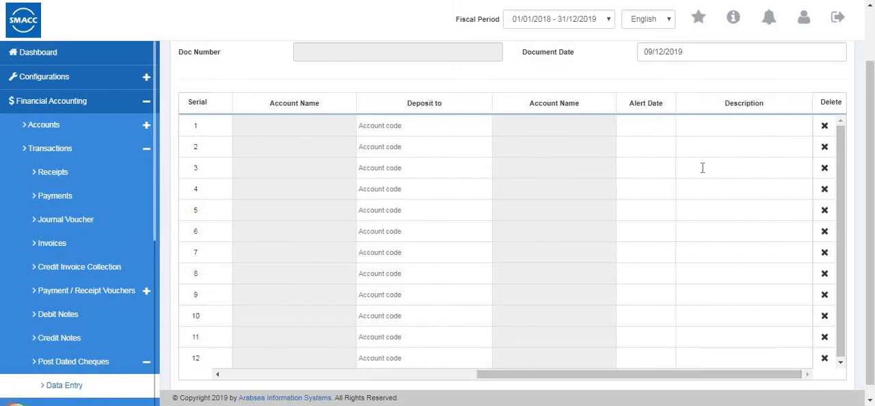
{"action": "scroll", "coordinate": [107, 199], "scroll_direction": "down", "scroll_amount": 3}
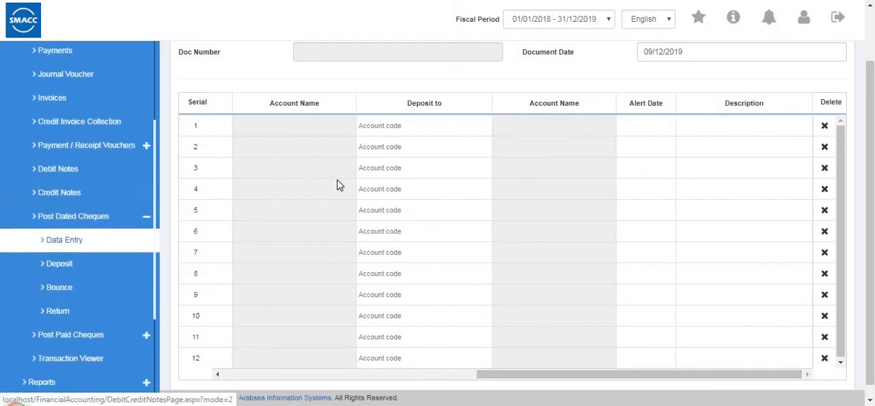
{"action": "scroll", "coordinate": [273, 146], "scroll_direction": "up", "scroll_amount": 1}
{"action": "left_click", "coordinate": [239, 84]}
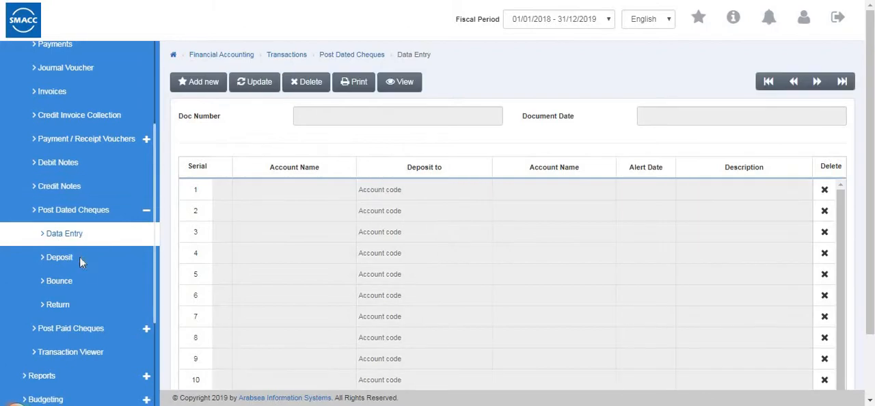
Open the post dated cheques deposit page and enable the Alert Dates, Received From and Deposit to filters.
{"action": "left_click", "coordinate": [91, 259]}
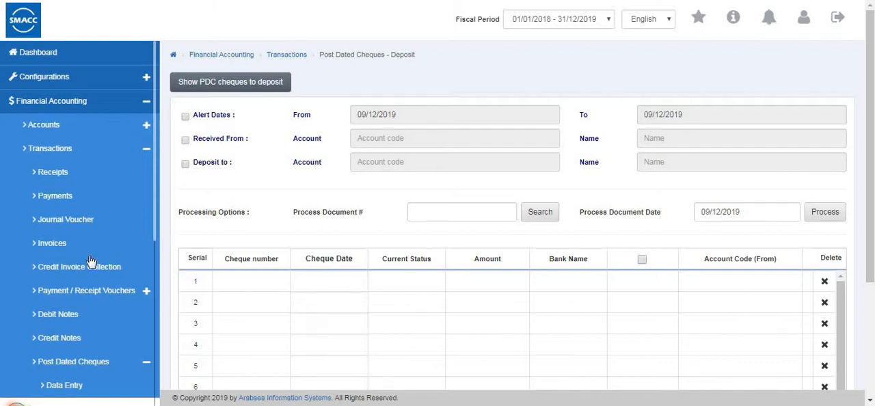
{"action": "left_click", "coordinate": [185, 118]}
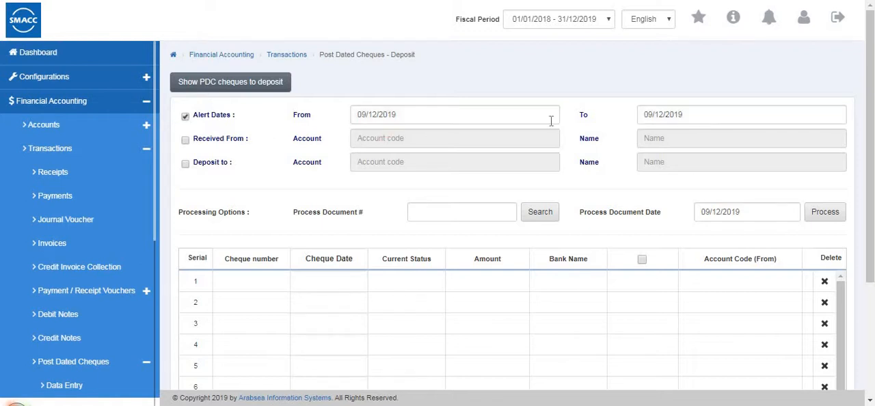
{"action": "left_click", "coordinate": [187, 142]}
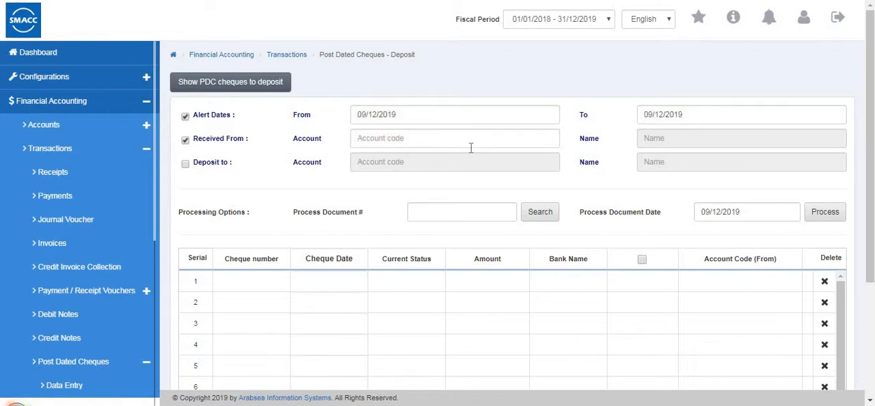
{"action": "left_click", "coordinate": [185, 166]}
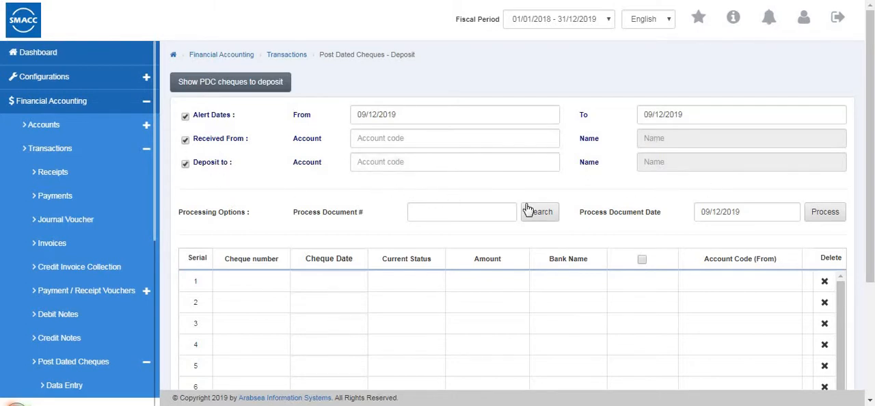
Examine the deposit page's processing options and cheque table columns.
{"action": "scroll", "coordinate": [528, 210], "scroll_direction": "down", "scroll_amount": 2}
{"action": "scroll", "coordinate": [352, 256], "scroll_direction": "up", "scroll_amount": 1}
{"action": "scroll", "coordinate": [352, 257], "scroll_direction": "down", "scroll_amount": 1}
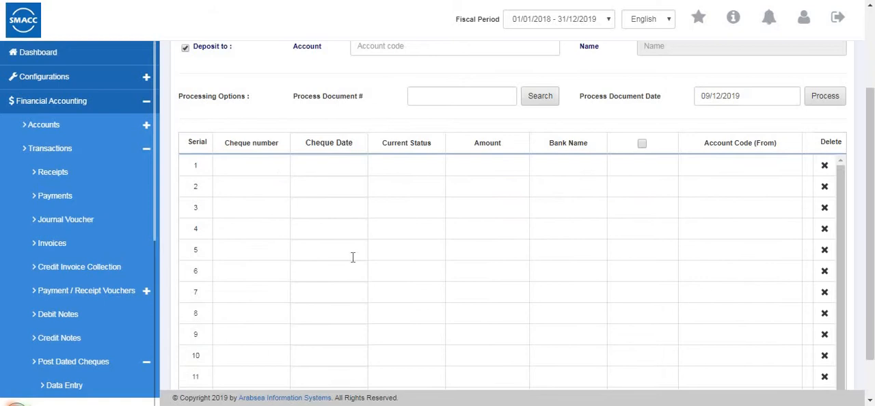
{"action": "scroll", "coordinate": [352, 256], "scroll_direction": "up", "scroll_amount": 3}
{"action": "scroll", "coordinate": [508, 362], "scroll_direction": "down", "scroll_amount": 3}
{"action": "left_click_drag", "start_coordinate": [559, 362], "coordinate": [47, 148]}
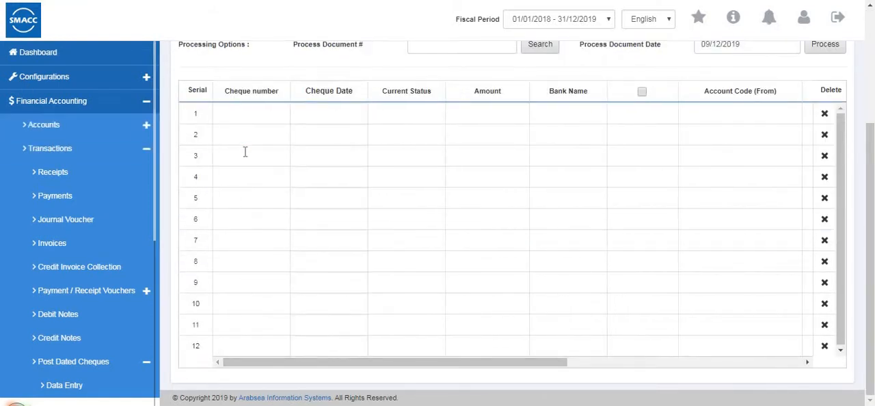
{"action": "left_click_drag", "start_coordinate": [292, 359], "coordinate": [290, 167]}
{"action": "scroll", "coordinate": [291, 167], "scroll_direction": "up", "scroll_amount": 3}
{"action": "scroll", "coordinate": [290, 166], "scroll_direction": "down", "scroll_amount": 3}
{"action": "scroll", "coordinate": [82, 183], "scroll_direction": "down", "scroll_amount": 2}
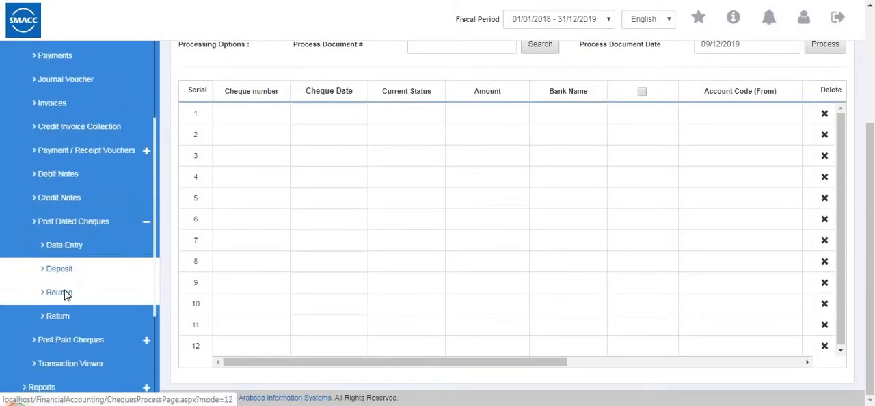
Open the post dated cheques bounce page and examine its filters, processing options and cheque table with the select-all checkbox.
{"action": "left_click", "coordinate": [65, 294]}
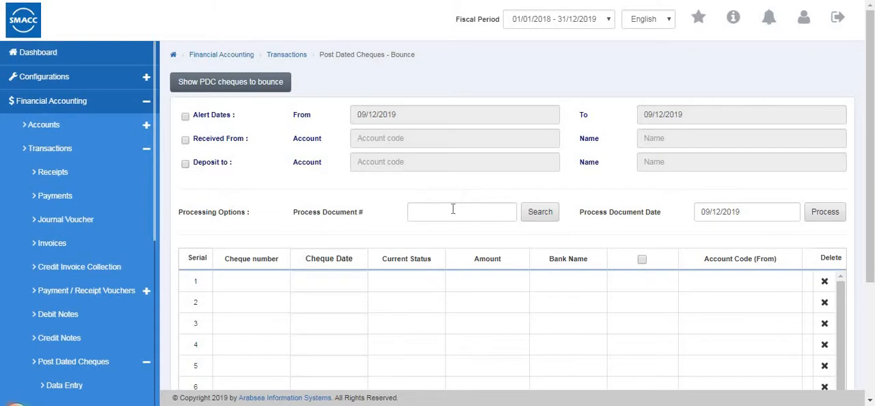
{"action": "scroll", "coordinate": [453, 209], "scroll_direction": "down", "scroll_amount": 3}
{"action": "scroll", "coordinate": [453, 207], "scroll_direction": "up", "scroll_amount": 3}
{"action": "scroll", "coordinate": [449, 253], "scroll_direction": "down", "scroll_amount": 3}
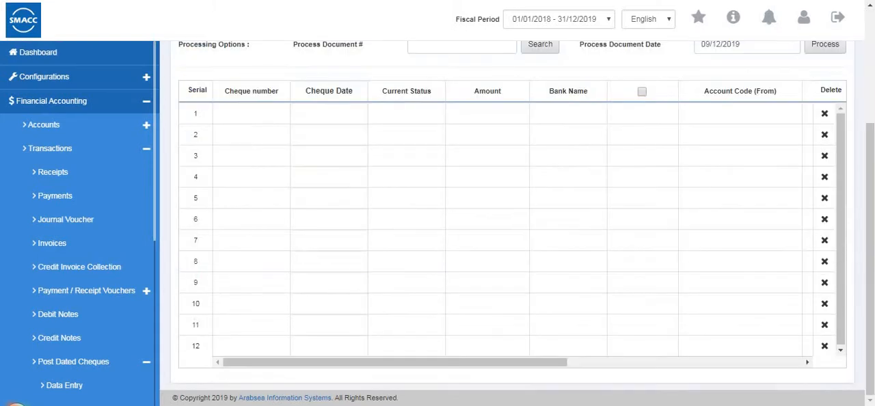
{"action": "left_click_drag", "start_coordinate": [390, 364], "coordinate": [340, 385]}
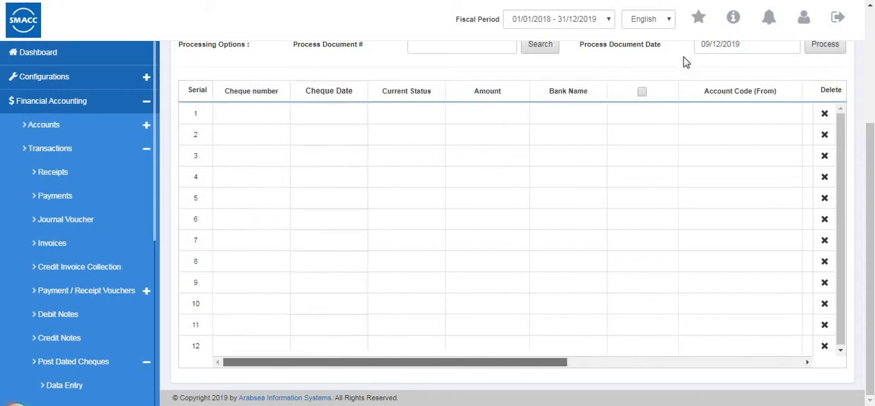
{"action": "left_click", "coordinate": [640, 91]}
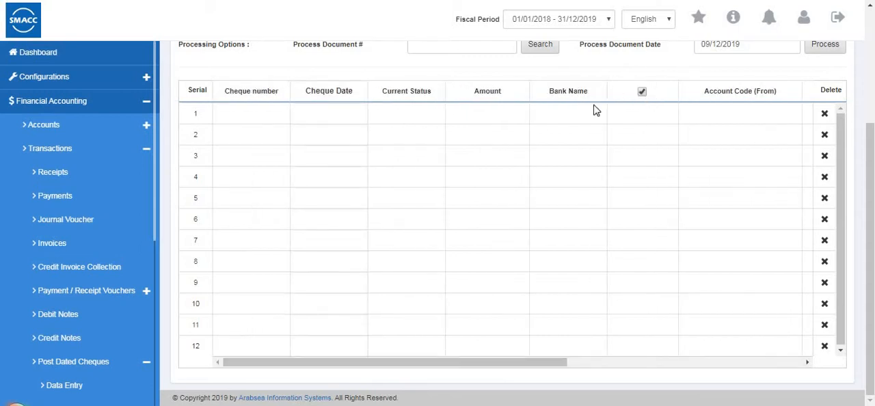
{"action": "scroll", "coordinate": [442, 147], "scroll_direction": "up", "scroll_amount": 3}
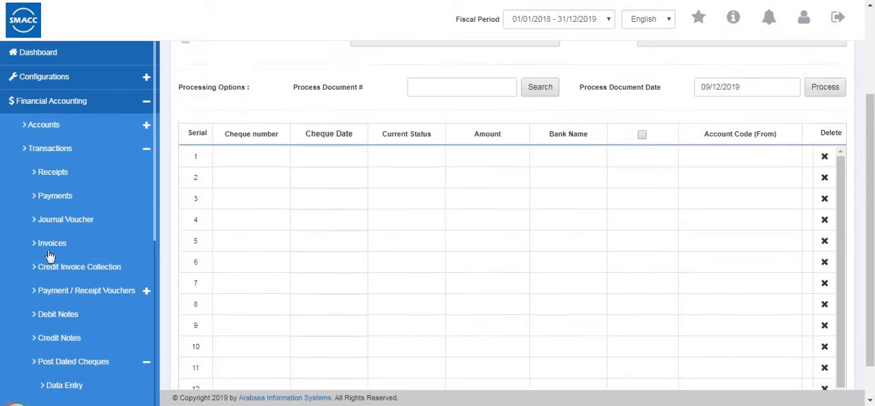
Open the post dated cheques return page and examine its filters, processing options and cheque table.
{"action": "scroll", "coordinate": [31, 369], "scroll_direction": "down", "scroll_amount": 3}
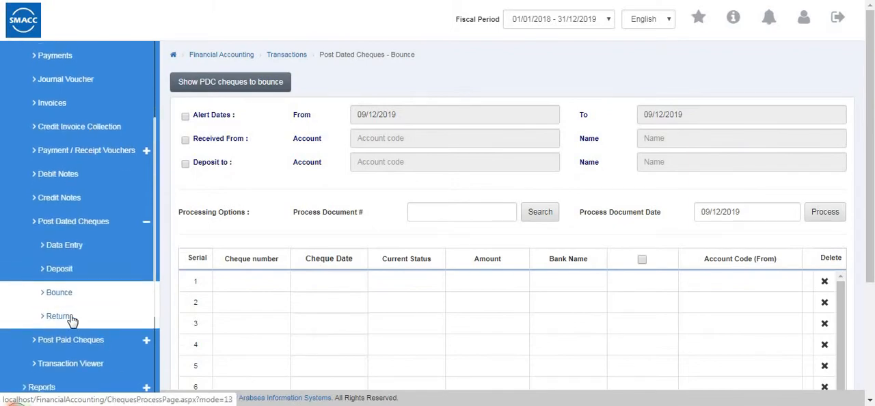
{"action": "left_click", "coordinate": [59, 316]}
{"action": "scroll", "coordinate": [324, 225], "scroll_direction": "down", "scroll_amount": 2}
{"action": "scroll", "coordinate": [324, 225], "scroll_direction": "up", "scroll_amount": 2}
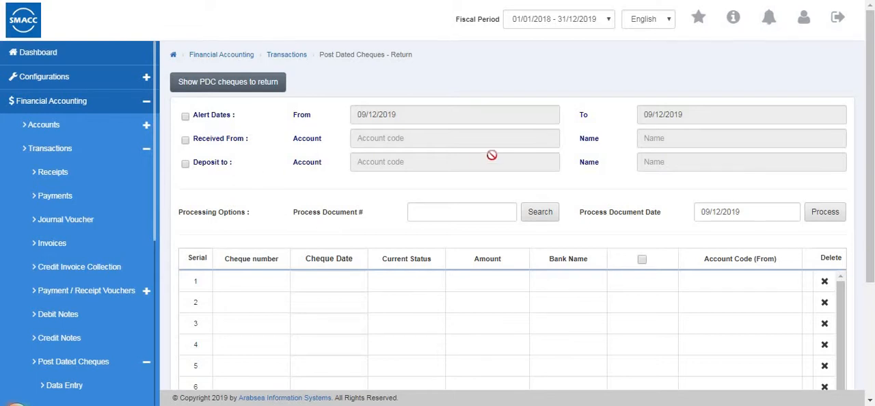
{"action": "scroll", "coordinate": [488, 171], "scroll_direction": "down", "scroll_amount": 2}
{"action": "scroll", "coordinate": [419, 166], "scroll_direction": "up", "scroll_amount": 2}
{"action": "scroll", "coordinate": [456, 234], "scroll_direction": "down", "scroll_amount": 2}
Open the post paid cheques data entry page and examine its layout.
{"action": "scroll", "coordinate": [116, 253], "scroll_direction": "down", "scroll_amount": 2}
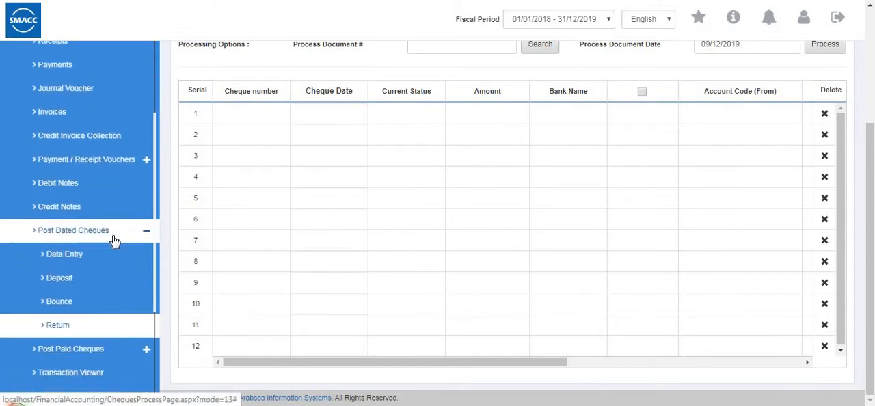
{"action": "left_click", "coordinate": [114, 239]}
{"action": "left_click", "coordinate": [117, 252]}
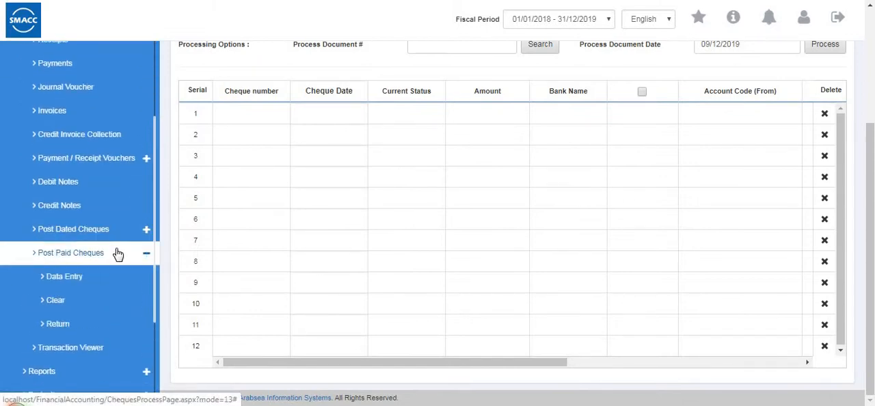
{"action": "left_click", "coordinate": [115, 285]}
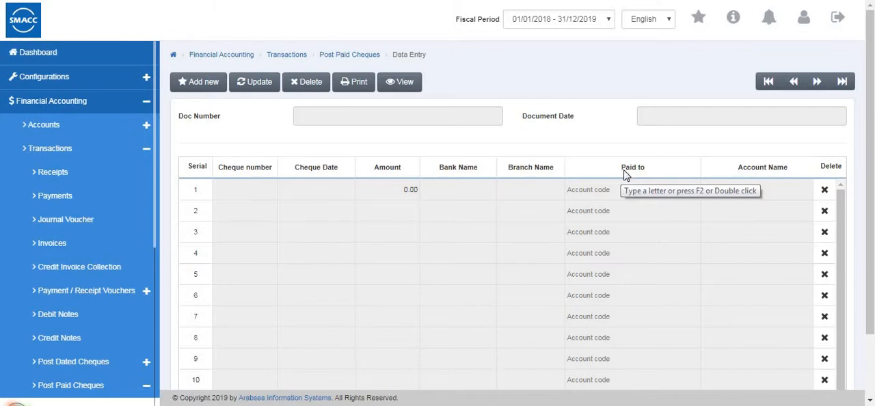
{"action": "scroll", "coordinate": [279, 113], "scroll_direction": "down", "scroll_amount": 1}
{"action": "scroll", "coordinate": [209, 82], "scroll_direction": "up", "scroll_amount": 1}
Start a new post paid cheques document, examine all the columns of its cheque table, and cancel the entry.
{"action": "left_click", "coordinate": [208, 85]}
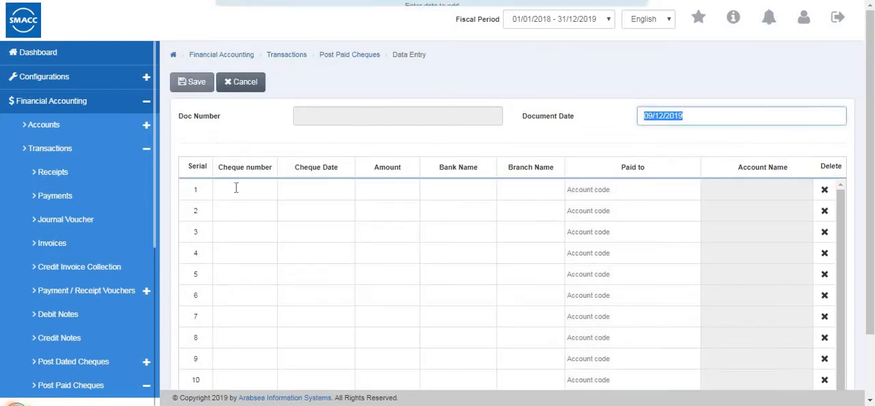
{"action": "scroll", "coordinate": [569, 193], "scroll_direction": "down", "scroll_amount": 1}
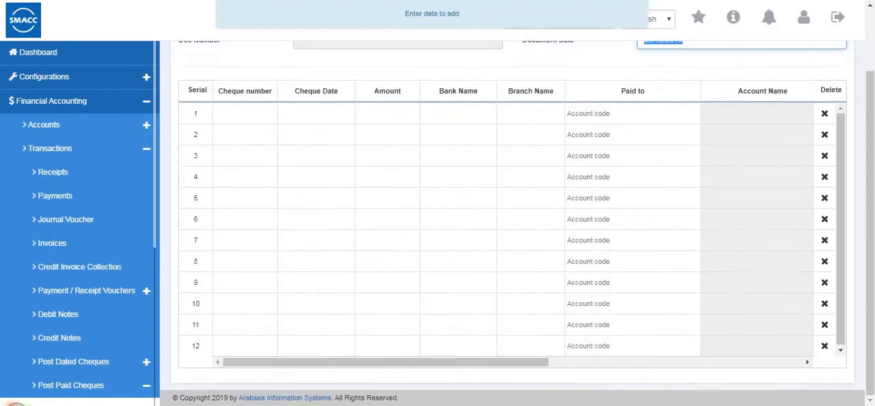
{"action": "scroll", "coordinate": [743, 351], "scroll_direction": "right", "scroll_amount": 5}
{"action": "scroll", "coordinate": [753, 348], "scroll_direction": "right", "scroll_amount": 2}
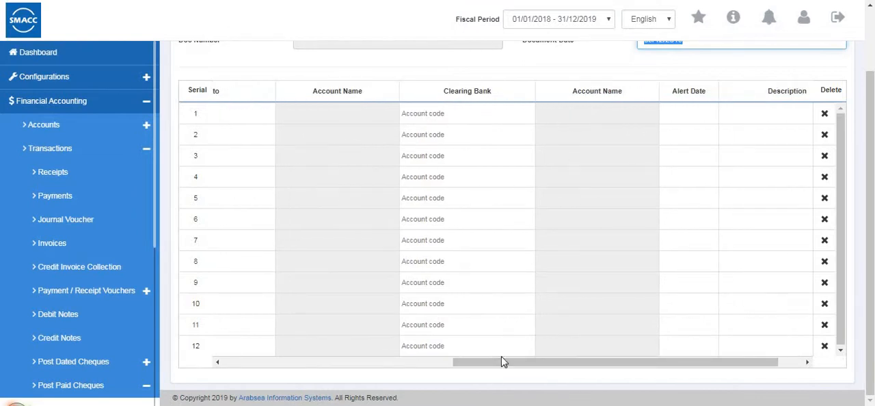
{"action": "left_click_drag", "start_coordinate": [501, 360], "coordinate": [217, 346]}
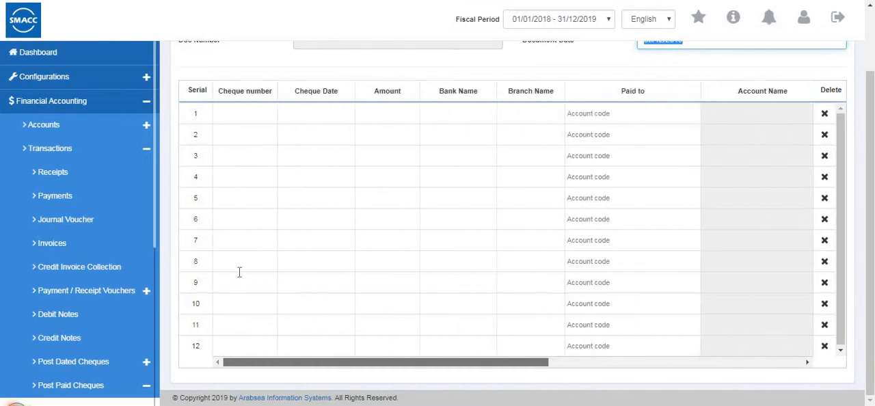
{"action": "scroll", "coordinate": [260, 125], "scroll_direction": "up", "scroll_amount": 1}
{"action": "left_click", "coordinate": [259, 85]}
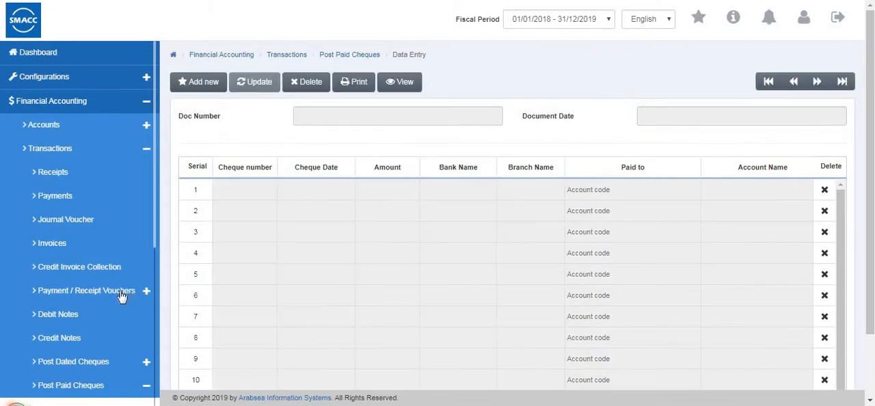
Open the post paid cheques clear page and examine its filters, processing options and cheque table.
{"action": "scroll", "coordinate": [121, 294], "scroll_direction": "down", "scroll_amount": 3}
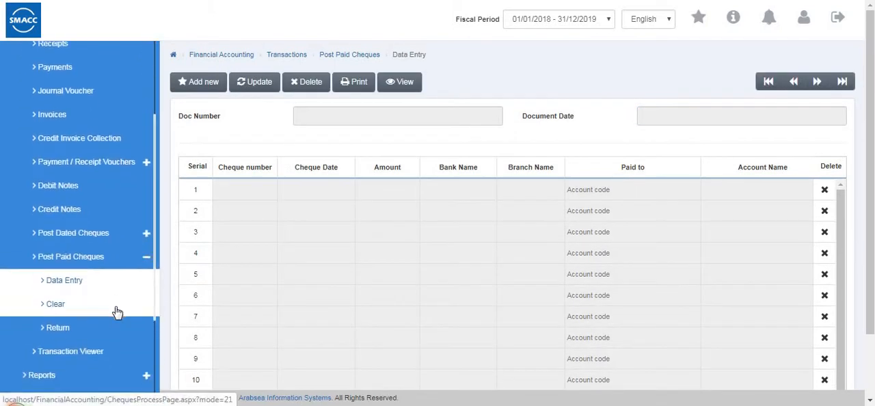
{"action": "left_click", "coordinate": [115, 309]}
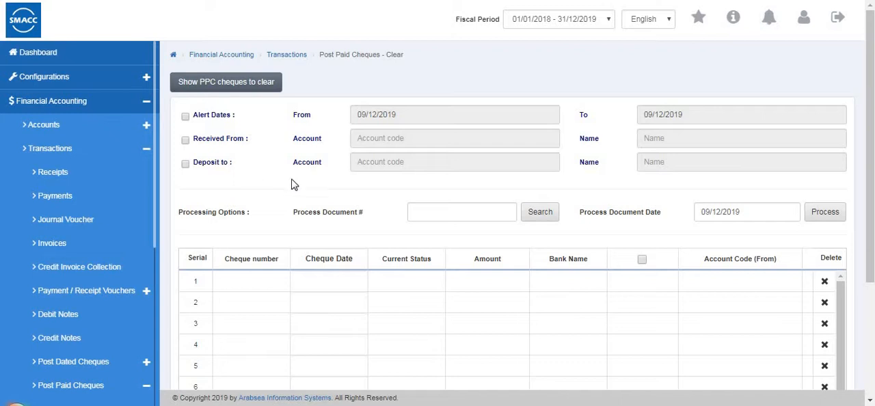
{"action": "scroll", "coordinate": [525, 256], "scroll_direction": "down", "scroll_amount": 3}
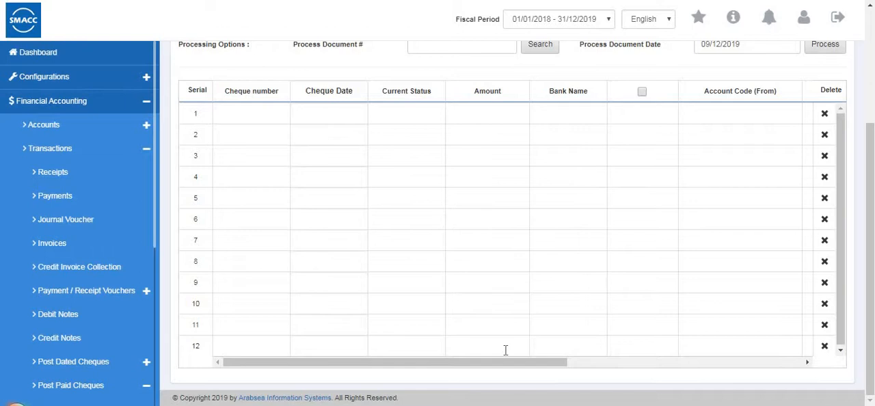
{"action": "left_click_drag", "start_coordinate": [563, 362], "coordinate": [362, 368]}
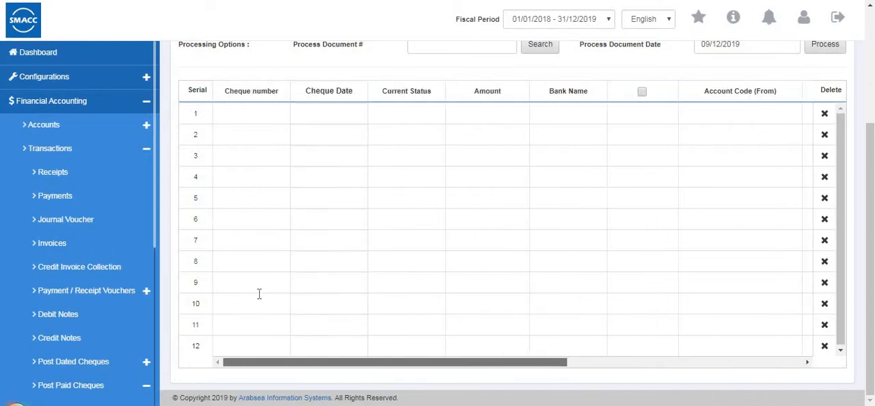
Open the post paid cheques return page and examine its filters and the columns of its cheque table.
{"action": "scroll", "coordinate": [120, 335], "scroll_direction": "down", "scroll_amount": 2}
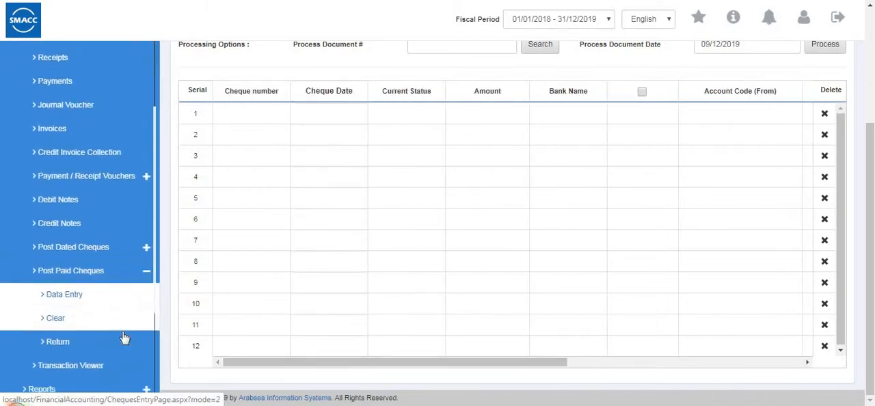
{"action": "left_click", "coordinate": [127, 332]}
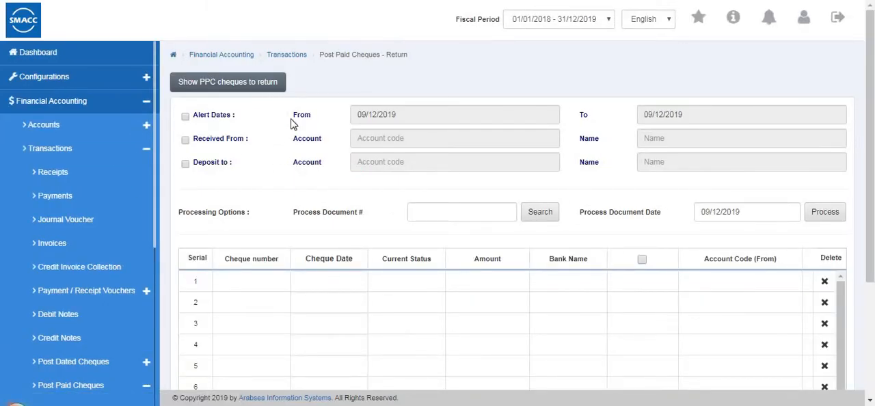
{"action": "scroll", "coordinate": [293, 193], "scroll_direction": "down", "scroll_amount": 1}
{"action": "scroll", "coordinate": [293, 194], "scroll_direction": "down", "scroll_amount": 2}
{"action": "left_click_drag", "start_coordinate": [315, 360], "coordinate": [431, 91]}
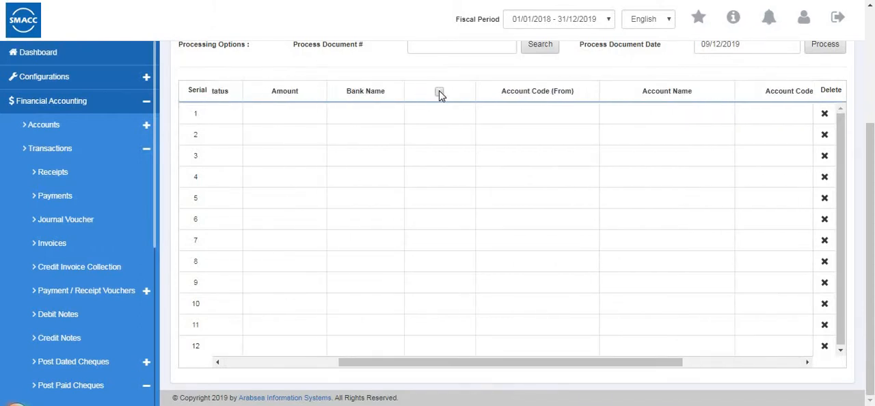
Open the Transaction Viewer and display the last recorded transaction with its debit and credit lines.
{"action": "scroll", "coordinate": [55, 280], "scroll_direction": "down", "scroll_amount": 3}
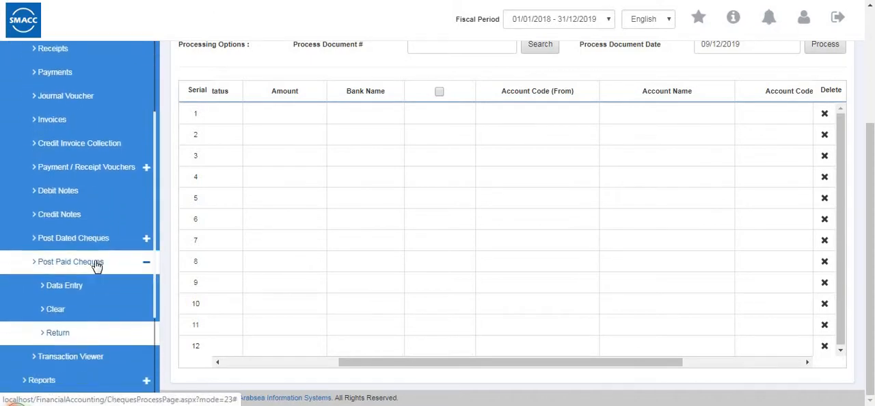
{"action": "left_click", "coordinate": [101, 259]}
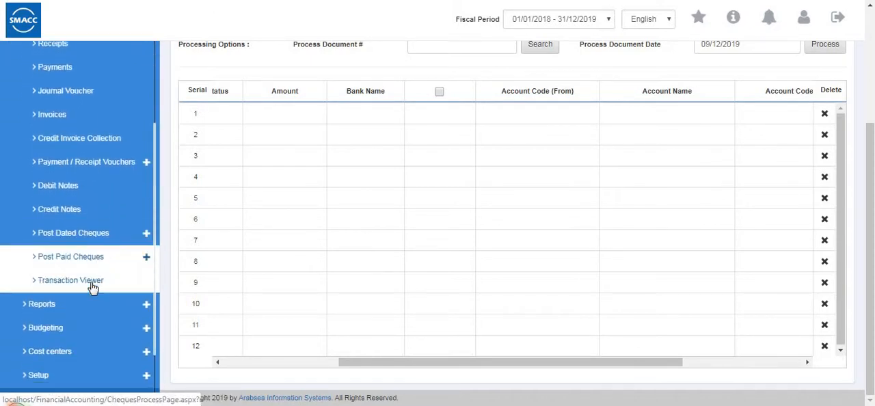
{"action": "left_click", "coordinate": [92, 288]}
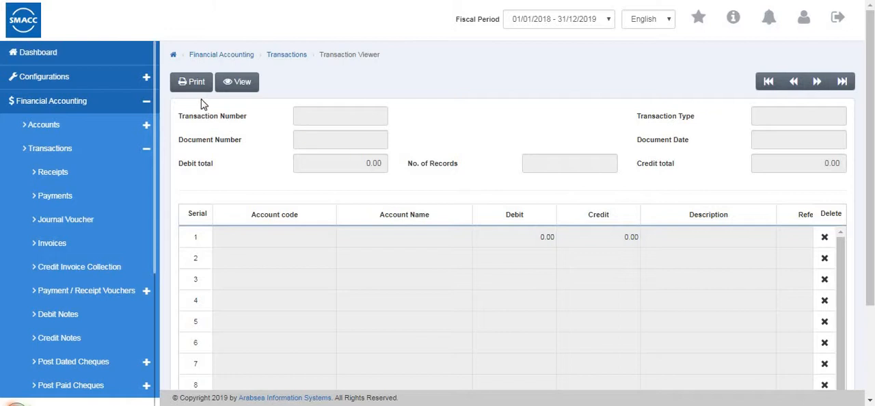
{"action": "left_click", "coordinate": [257, 88]}
{"action": "left_click", "coordinate": [242, 88]}
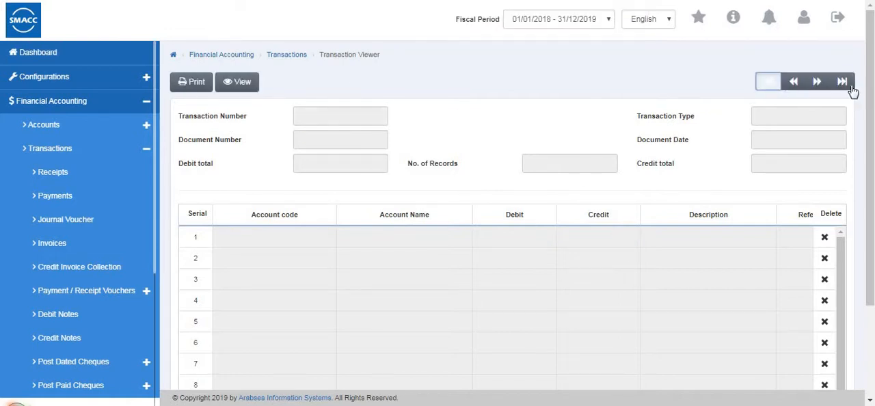
{"action": "left_click", "coordinate": [842, 84]}
{"action": "scroll", "coordinate": [468, 221], "scroll_direction": "down", "scroll_amount": 3}
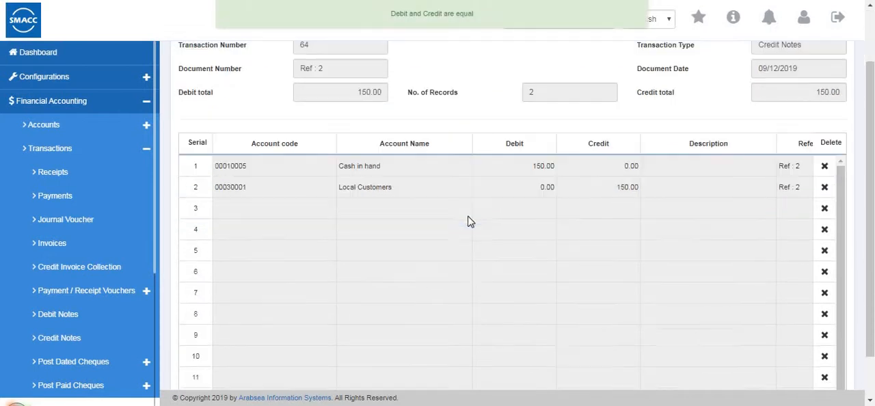
{"action": "scroll", "coordinate": [468, 221], "scroll_direction": "up", "scroll_amount": 3}
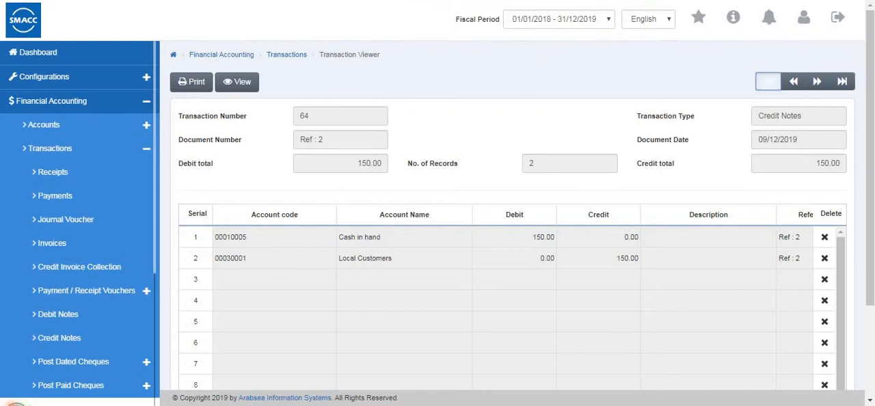
Display the first recorded transaction in the Transaction Viewer and review its entries.
{"action": "left_click", "coordinate": [768, 82]}
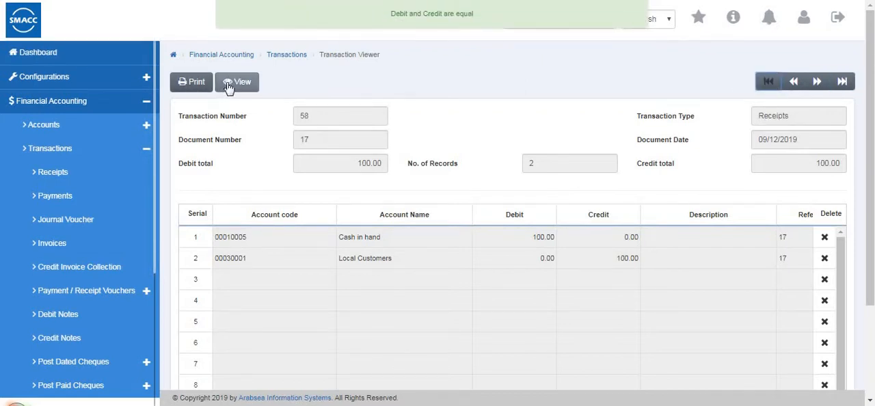
{"action": "scroll", "coordinate": [96, 204], "scroll_direction": "down", "scroll_amount": 3}
{"action": "scroll", "coordinate": [108, 141], "scroll_direction": "up", "scroll_amount": 3}
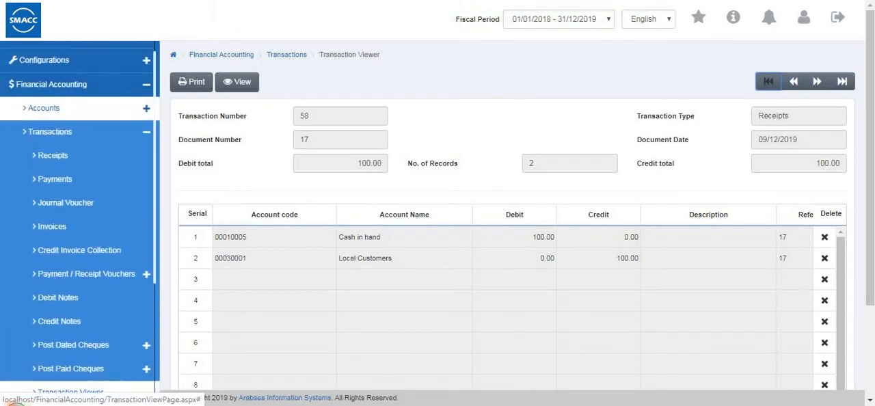
Open the Chart of Accounts listing report and show it for All Accounts.
{"action": "left_click", "coordinate": [108, 141]}
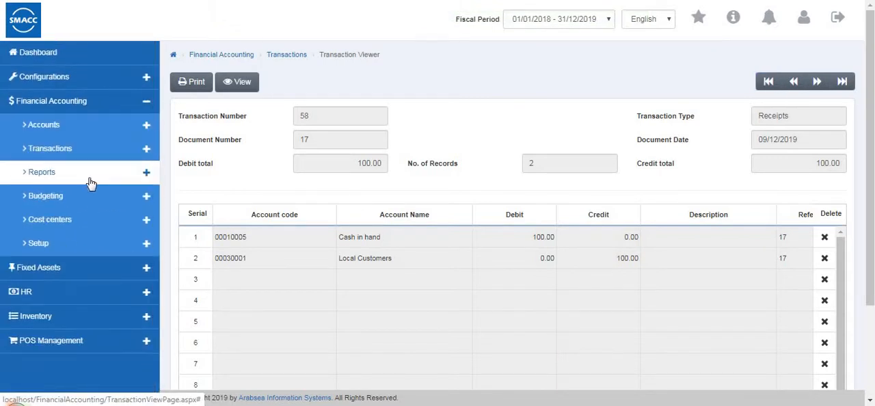
{"action": "left_click", "coordinate": [91, 181]}
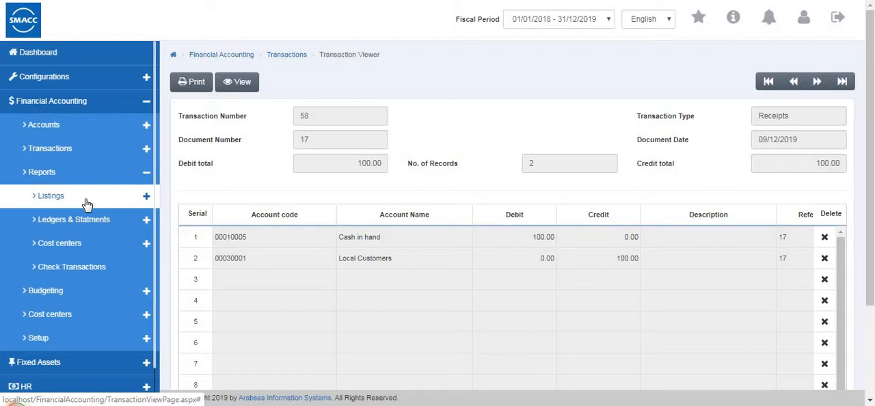
{"action": "left_click", "coordinate": [86, 203]}
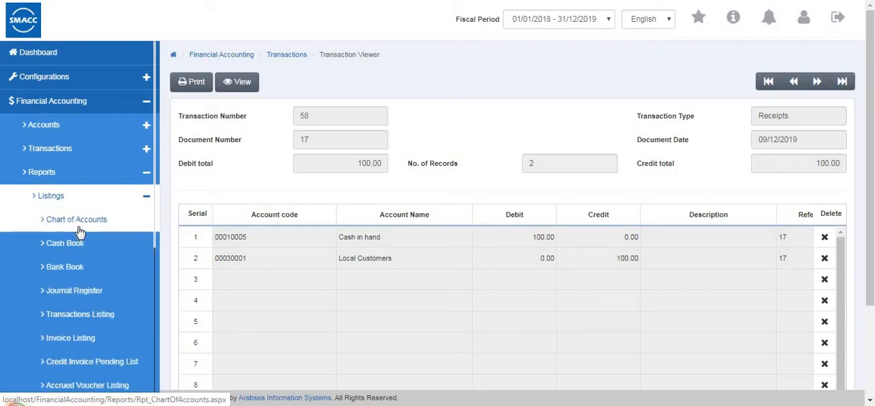
{"action": "left_click", "coordinate": [80, 231]}
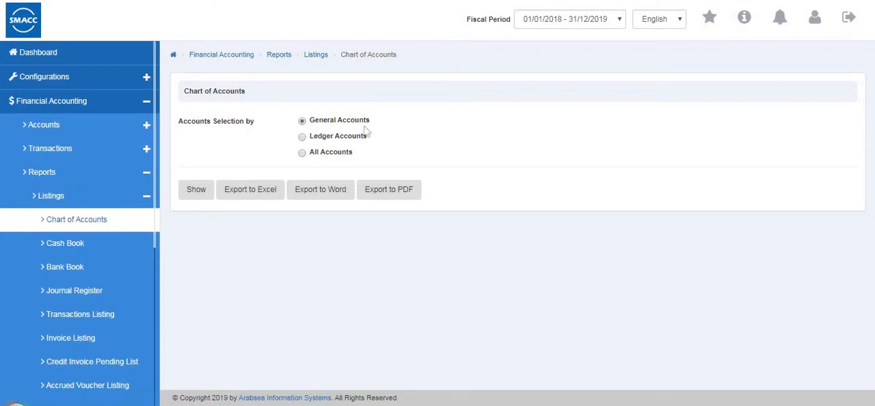
{"action": "left_click", "coordinate": [301, 139]}
{"action": "left_click", "coordinate": [302, 154]}
{"action": "left_click", "coordinate": [206, 195]}
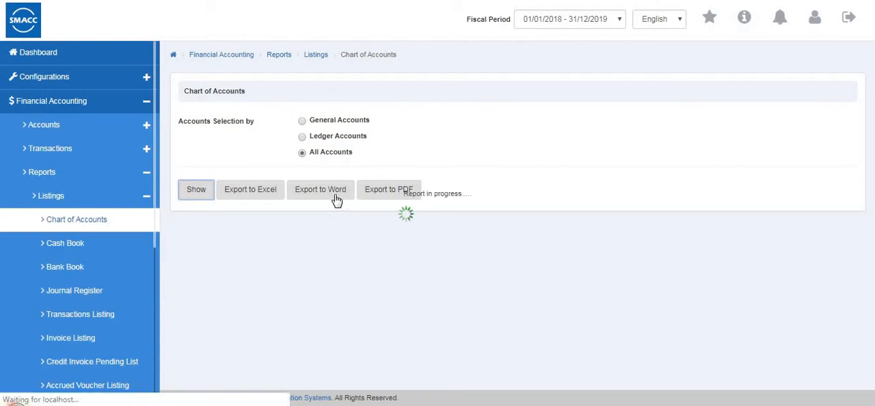
Review the Chart of Accounts report for all accounts through to its last page.
{"action": "scroll", "coordinate": [441, 215], "scroll_direction": "down", "scroll_amount": 5}
{"action": "scroll", "coordinate": [442, 214], "scroll_direction": "down", "scroll_amount": 1}
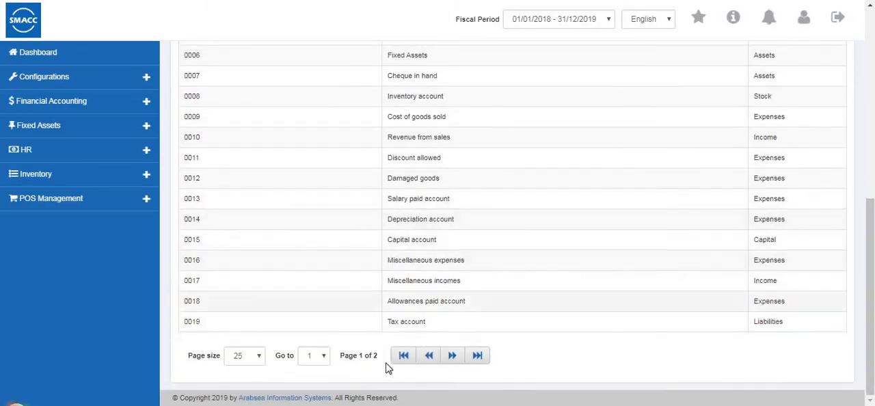
{"action": "left_click", "coordinate": [477, 355]}
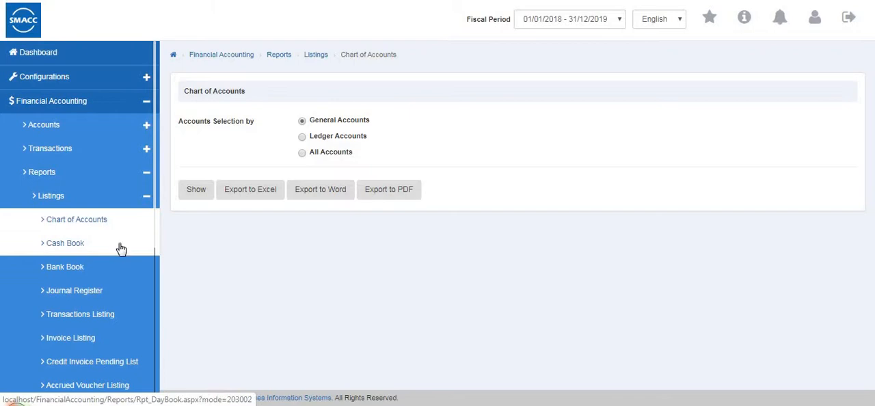
Show the Cash Book report for Cash in hand from 01/01/2018 to 09/12/2019, review its entries and return to the report options.
{"action": "left_click", "coordinate": [121, 249]}
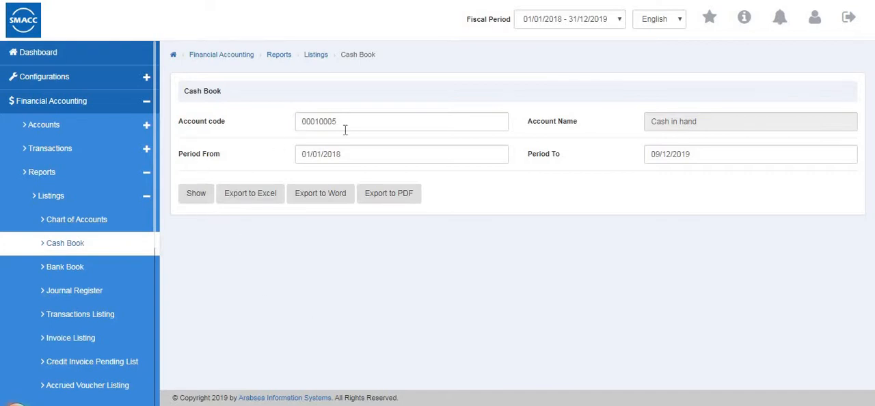
{"action": "left_click", "coordinate": [196, 193]}
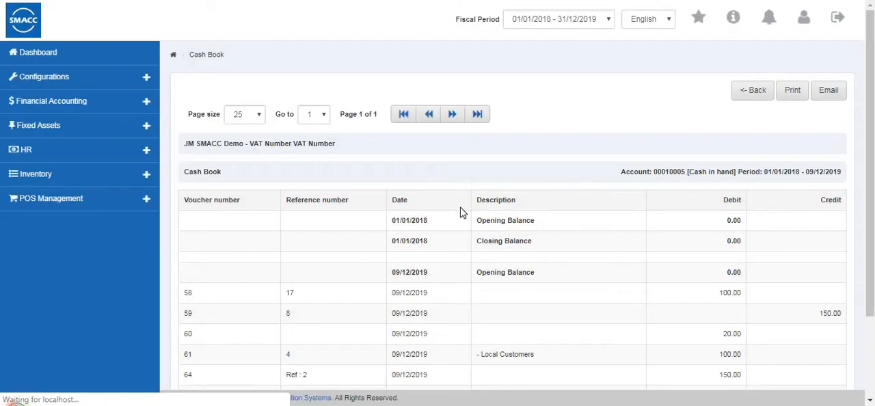
{"action": "scroll", "coordinate": [460, 212], "scroll_direction": "down", "scroll_amount": 2}
{"action": "scroll", "coordinate": [460, 213], "scroll_direction": "up", "scroll_amount": 2}
{"action": "left_click", "coordinate": [748, 90]}
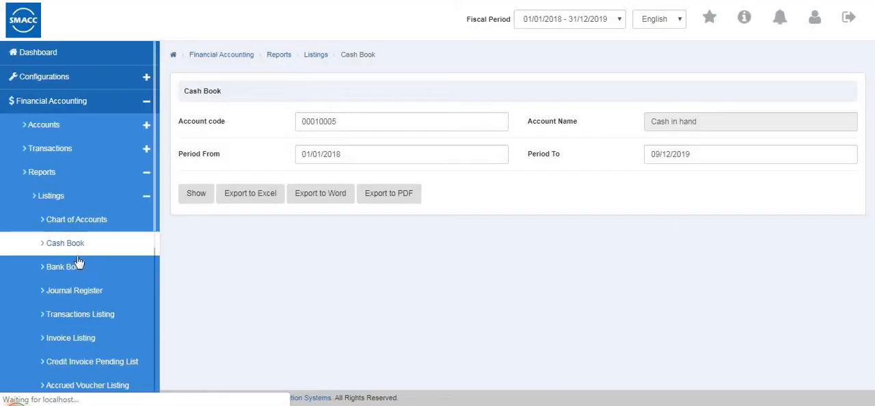
Open the Bank Book listing, choose the federal bank account and show its report for 01/01/2018 to 09/12/2019.
{"action": "left_click", "coordinate": [65, 267]}
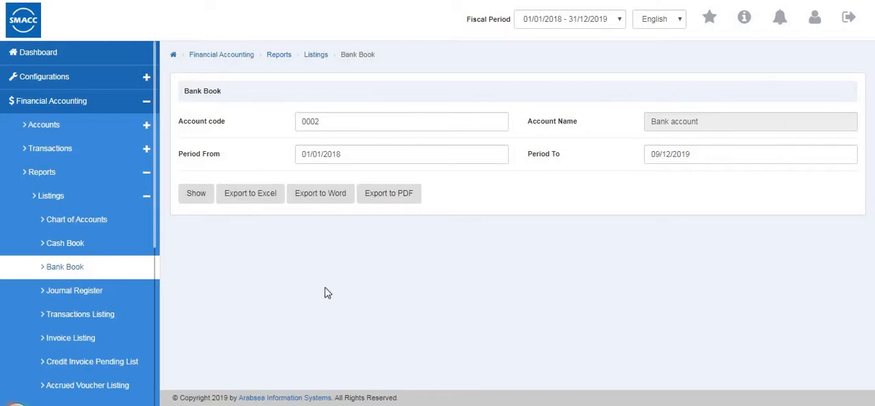
{"action": "left_click", "coordinate": [201, 197]}
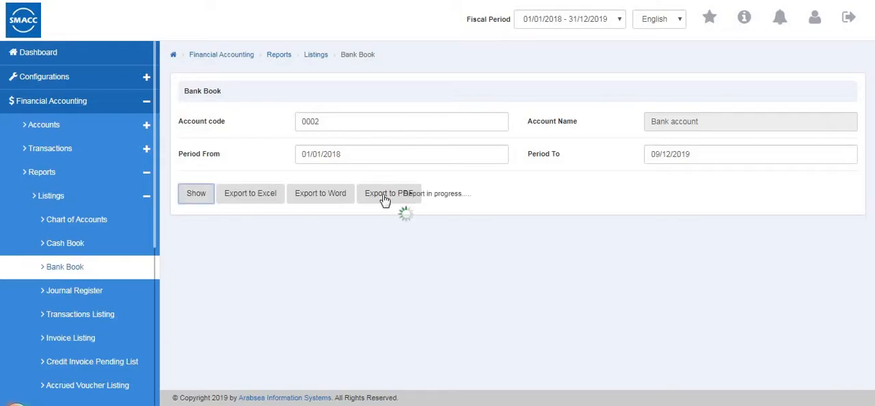
{"action": "left_click", "coordinate": [384, 121]}
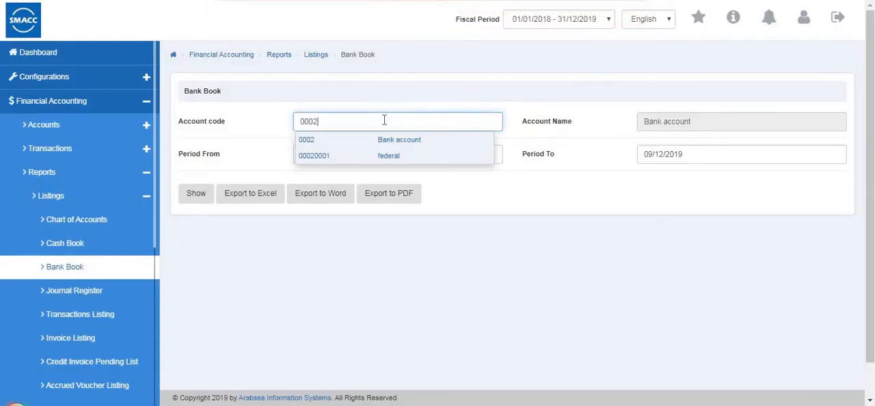
{"action": "left_click", "coordinate": [391, 155]}
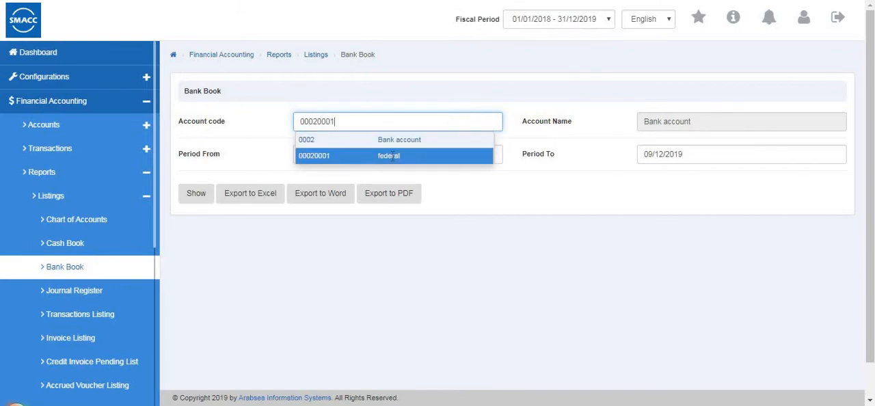
{"action": "left_click", "coordinate": [199, 198]}
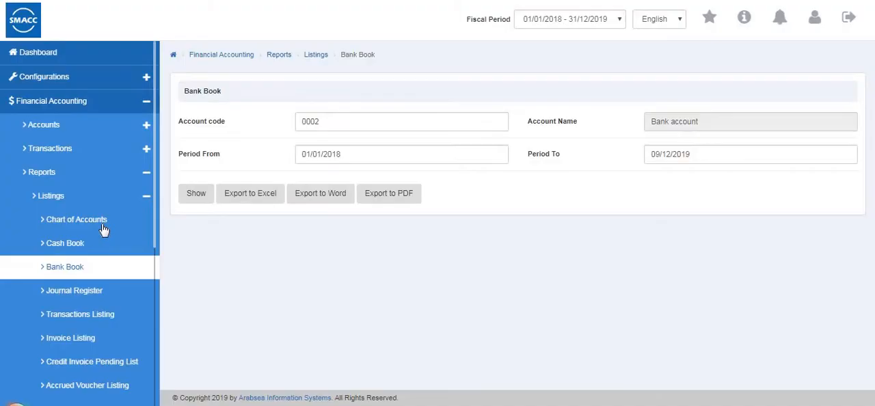
Show the Journal Register by account for Cash in hand, covering 01/01/2018 to 09/12/2019, and return to the report options.
{"action": "scroll", "coordinate": [86, 204], "scroll_direction": "down", "scroll_amount": 3}
{"action": "left_click", "coordinate": [97, 186]}
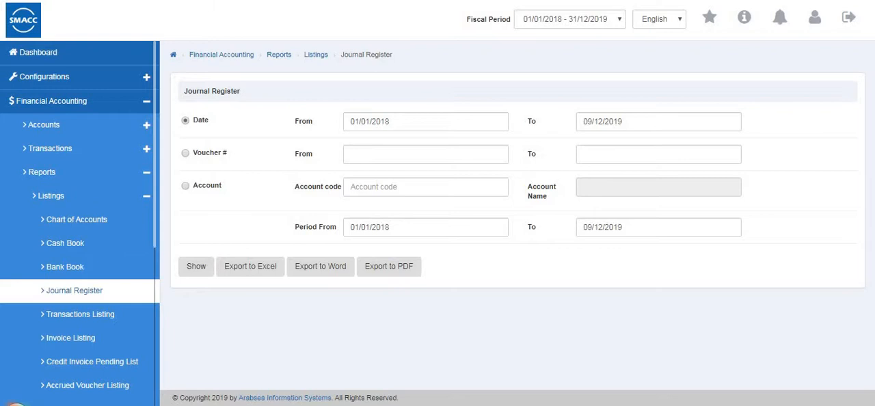
{"action": "left_click", "coordinate": [185, 155]}
{"action": "left_click", "coordinate": [185, 121]}
{"action": "left_click", "coordinate": [188, 156]}
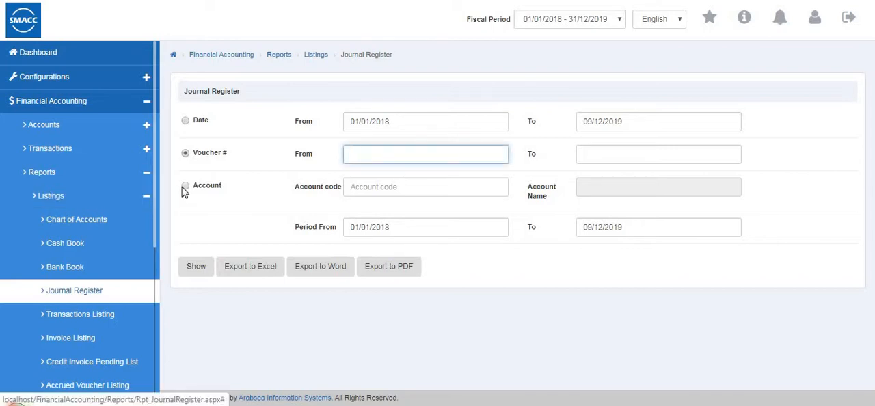
{"action": "left_click", "coordinate": [379, 186]}
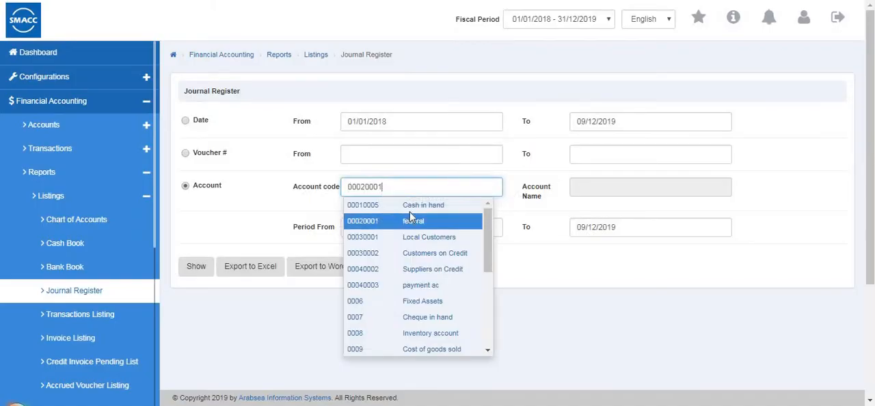
{"action": "left_click", "coordinate": [404, 199]}
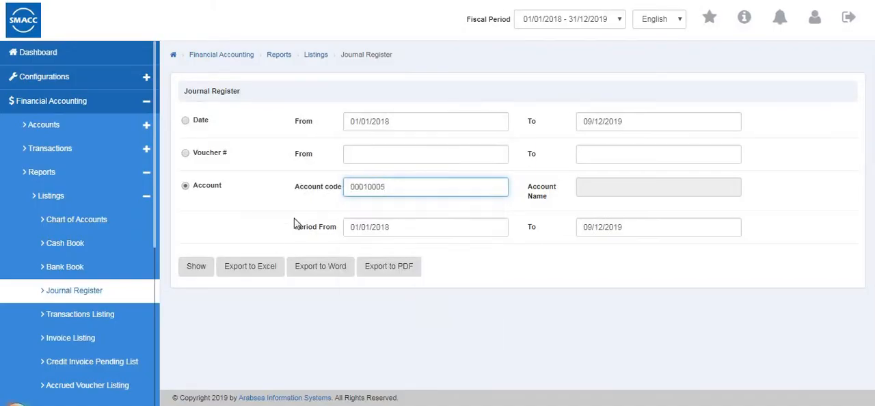
{"action": "left_click", "coordinate": [203, 266]}
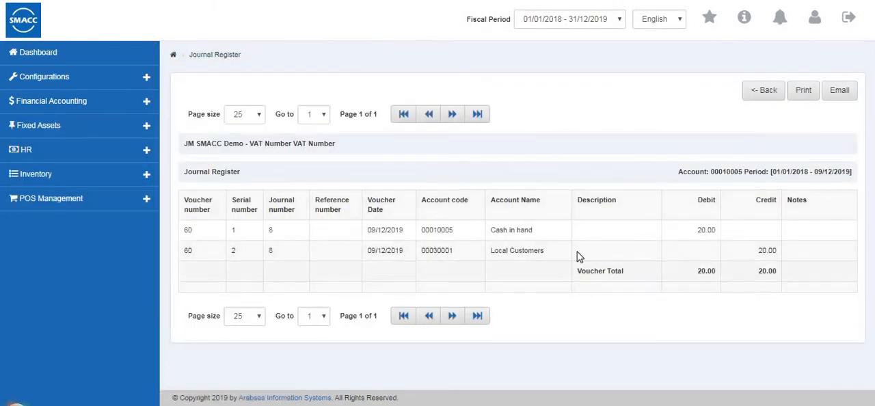
{"action": "left_click", "coordinate": [759, 95]}
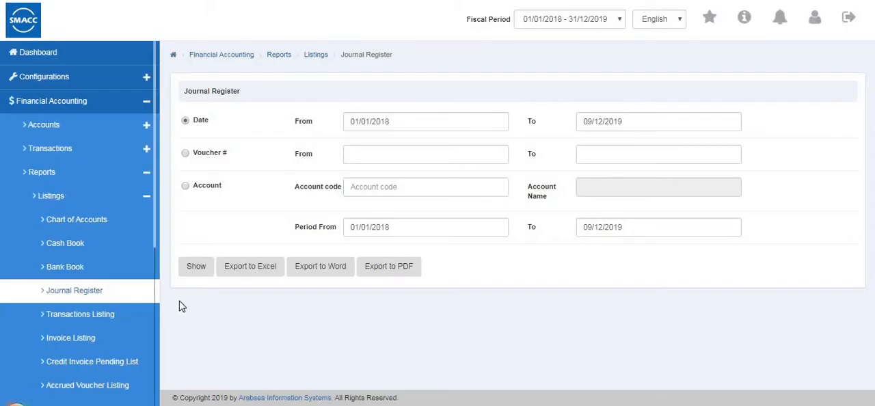
Open the Transactions Listing report and examine its date, voucher and account filters and the available transaction types.
{"action": "left_click", "coordinate": [113, 316]}
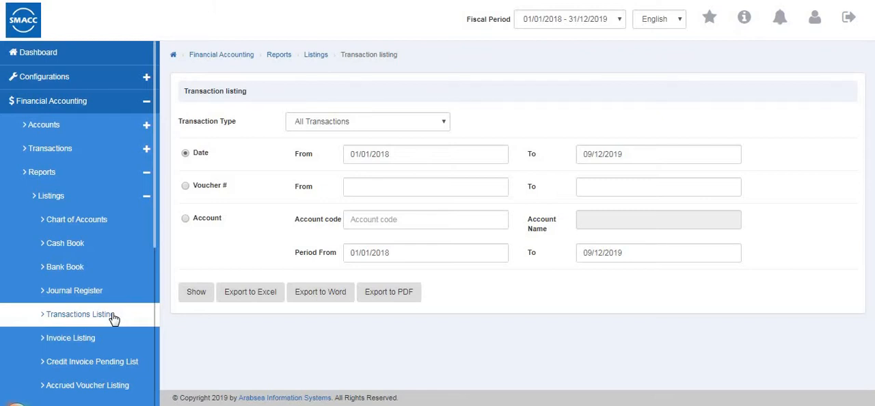
{"action": "left_click", "coordinate": [185, 186]}
{"action": "left_click", "coordinate": [184, 220]}
{"action": "left_click", "coordinate": [185, 154]}
{"action": "left_click", "coordinate": [329, 129]}
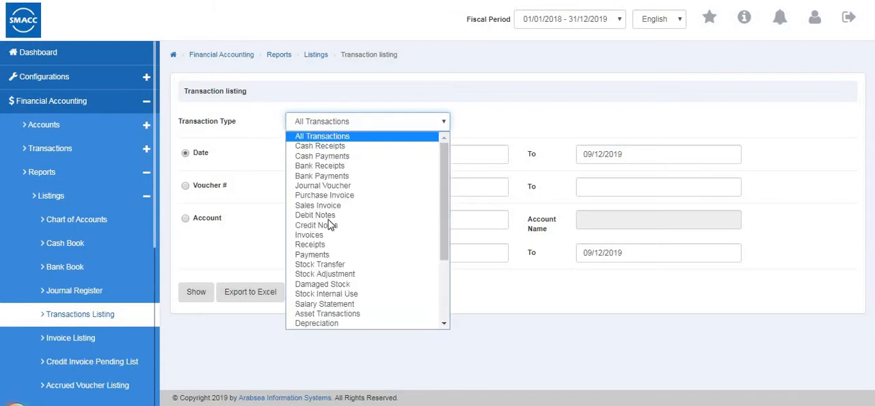
{"action": "key", "text": "Escape"}
Show the Transactions Listing of all transactions for the Local Customers account, review it and return to the report options.
{"action": "double_click", "coordinate": [365, 218]}
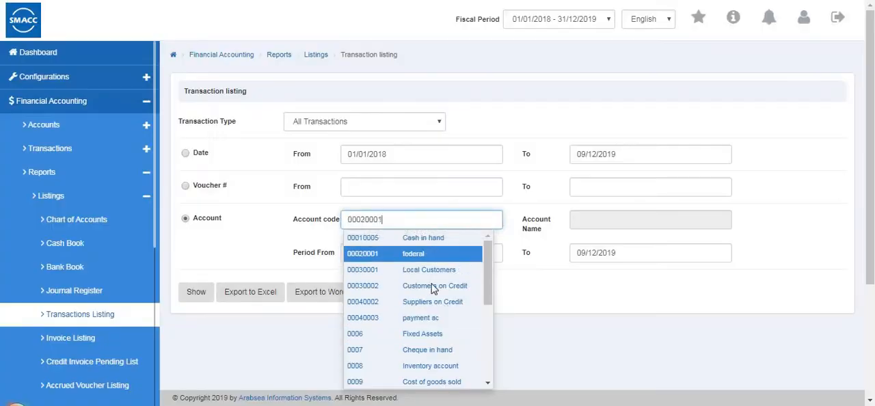
{"action": "left_click", "coordinate": [432, 270]}
{"action": "left_click", "coordinate": [206, 297]}
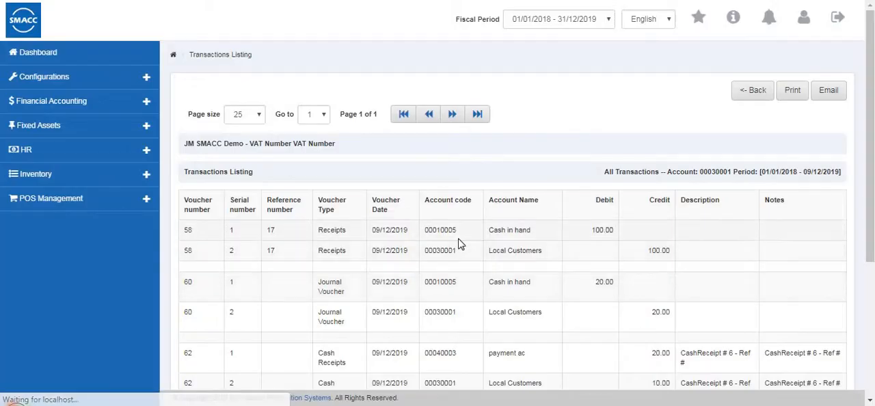
{"action": "scroll", "coordinate": [459, 244], "scroll_direction": "down", "scroll_amount": 3}
{"action": "scroll", "coordinate": [468, 275], "scroll_direction": "up", "scroll_amount": 3}
{"action": "left_click", "coordinate": [752, 93]}
Open the Invoice Listing report and set it to the Summary report type with documents shown.
{"action": "scroll", "coordinate": [99, 239], "scroll_direction": "down", "scroll_amount": 3}
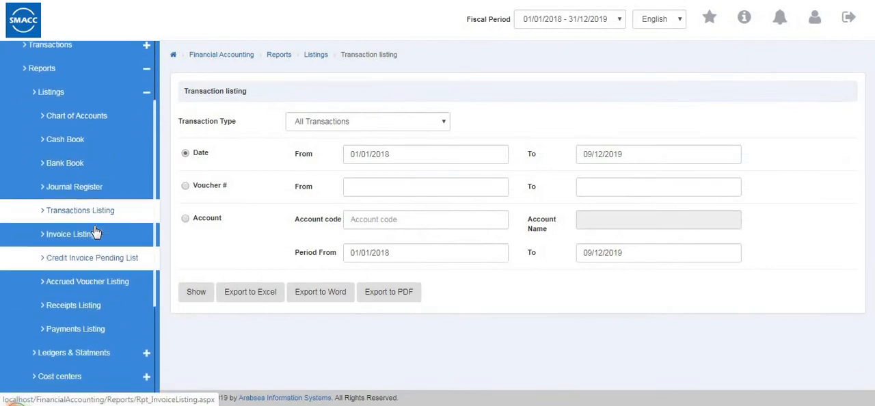
{"action": "left_click", "coordinate": [97, 229]}
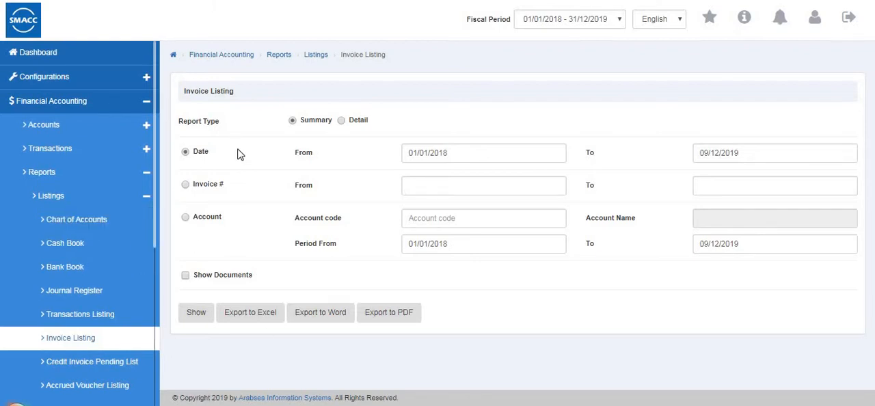
{"action": "left_click", "coordinate": [292, 121]}
{"action": "left_click", "coordinate": [344, 122]}
{"action": "left_click", "coordinate": [183, 217]}
{"action": "left_click", "coordinate": [186, 276]}
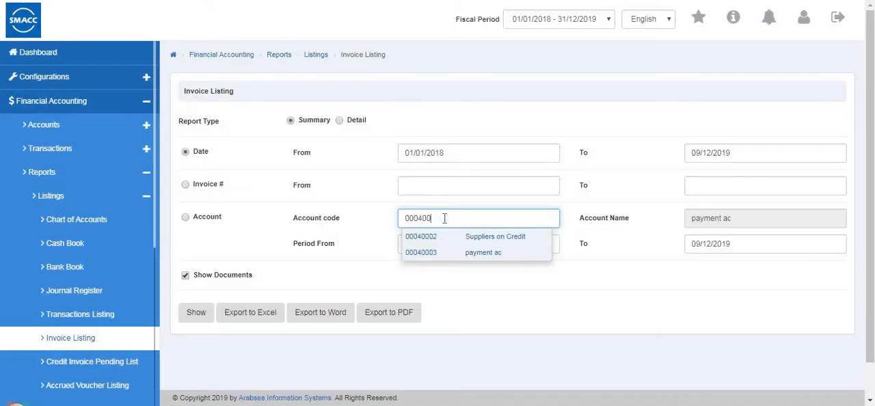
Choose Cash in hand as the account code, show the Invoice Listing by date for 01/01/2018 to 09/12/2019, and return to the options.
{"action": "key", "text": "BackSpace"}
{"action": "key", "text": "BackSpace"}
{"action": "key", "text": "BackSpace"}
{"action": "key", "text": "BackSpace"}
{"action": "key", "text": "BackSpace"}
{"action": "key", "text": "BackSpace"}
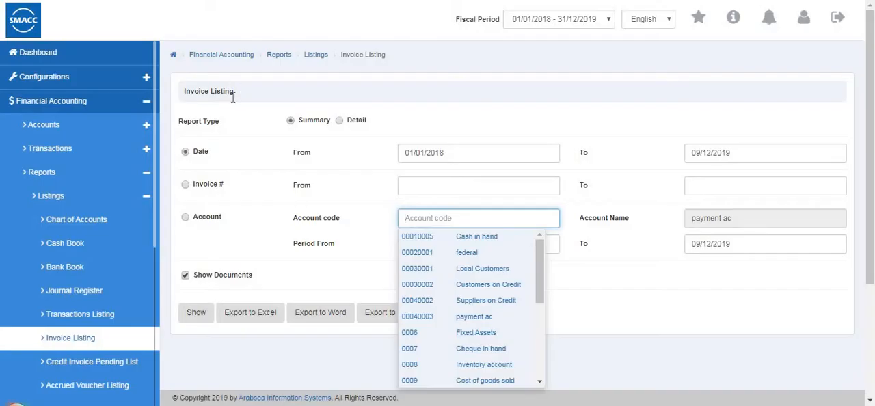
{"action": "key", "text": "Down"}
{"action": "key", "text": "Down"}
{"action": "key", "text": "Down"}
{"action": "key", "text": "Down"}
{"action": "key", "text": "Down"}
{"action": "left_click", "coordinate": [471, 236]}
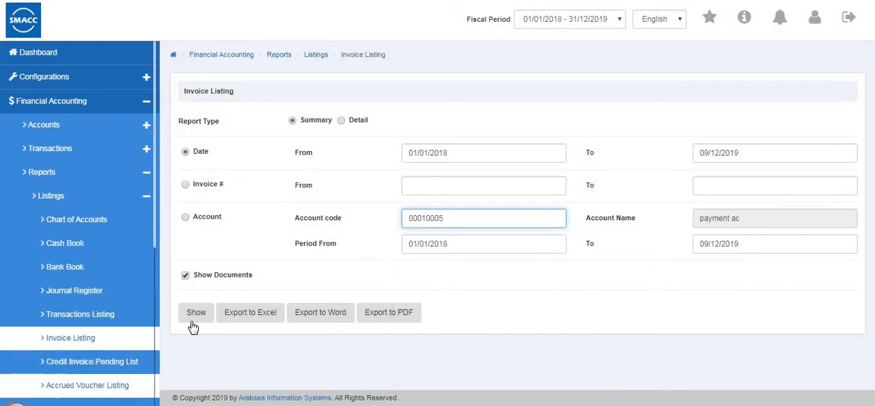
{"action": "left_click", "coordinate": [195, 320]}
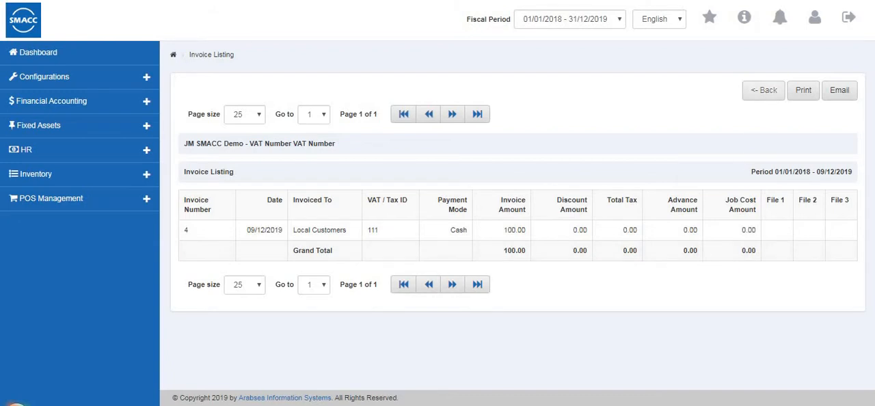
{"action": "left_click", "coordinate": [755, 99]}
Show the Credit Invoice Pending List as of 09/12/2019 with account codes and no particular account, and return to its options.
{"action": "scroll", "coordinate": [122, 282], "scroll_direction": "down", "scroll_amount": 3}
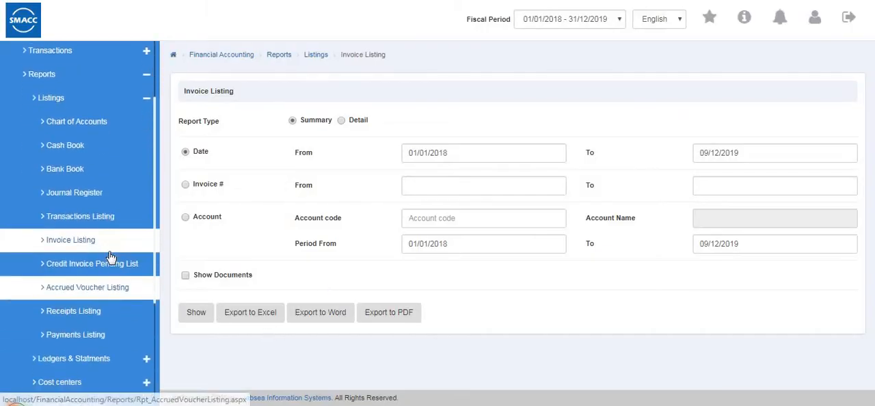
{"action": "left_click", "coordinate": [110, 257]}
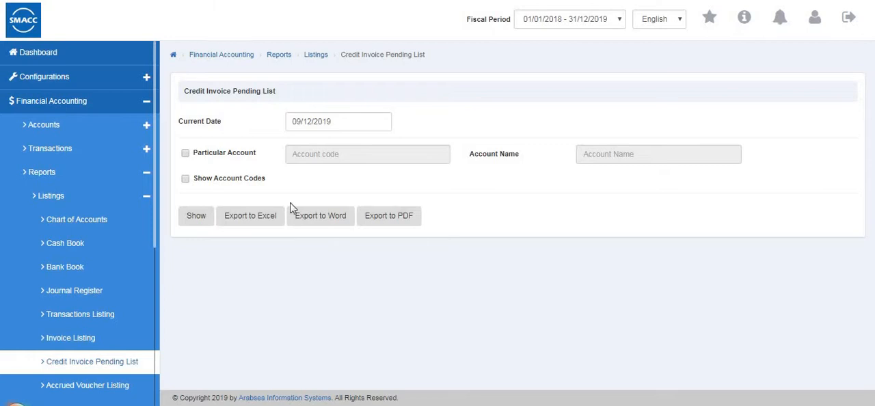
{"action": "triple_click", "coordinate": [346, 124]}
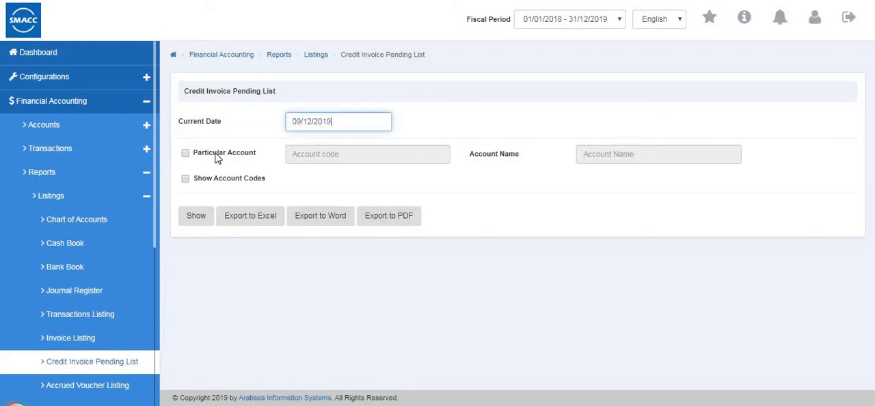
{"action": "left_click", "coordinate": [185, 153]}
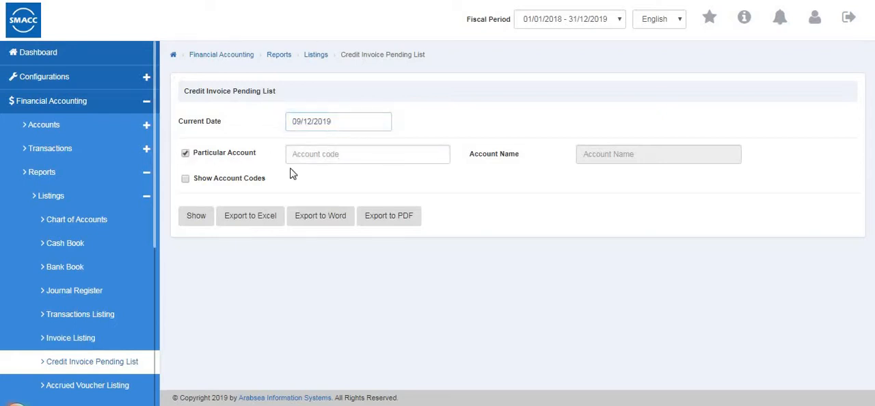
{"action": "left_click", "coordinate": [185, 153]}
{"action": "left_click", "coordinate": [185, 180]}
{"action": "left_click", "coordinate": [195, 217]}
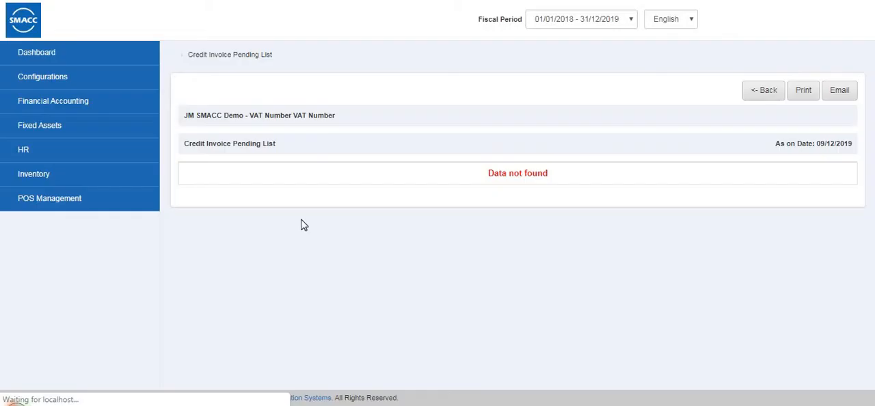
{"action": "left_click", "coordinate": [755, 94]}
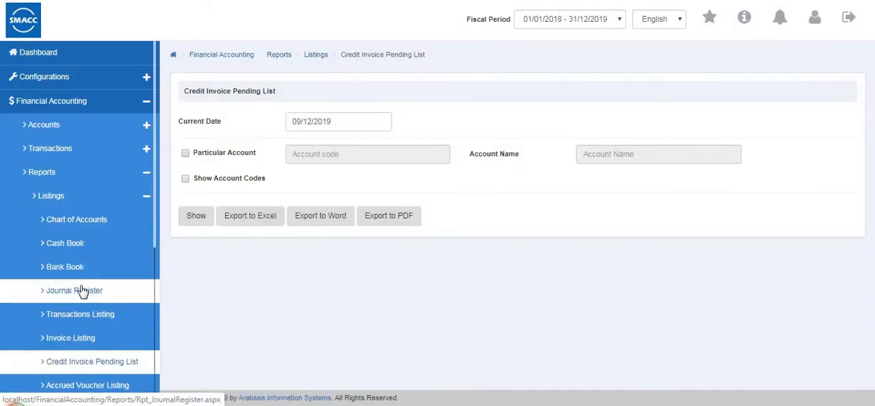
Show the Accrued Voucher Listing for all vouchers as a list of vouchers, and return to its report options.
{"action": "scroll", "coordinate": [59, 242], "scroll_direction": "down", "scroll_amount": 3}
{"action": "left_click", "coordinate": [89, 279]}
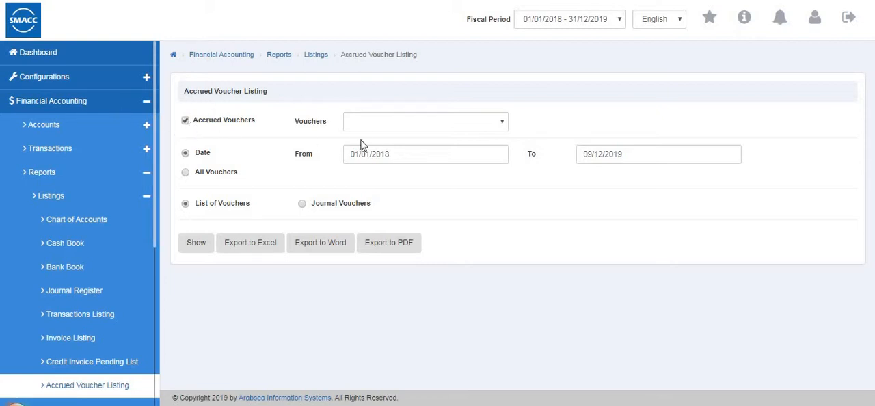
{"action": "left_click", "coordinate": [300, 205]}
{"action": "left_click", "coordinate": [184, 173]}
{"action": "left_click", "coordinate": [185, 204]}
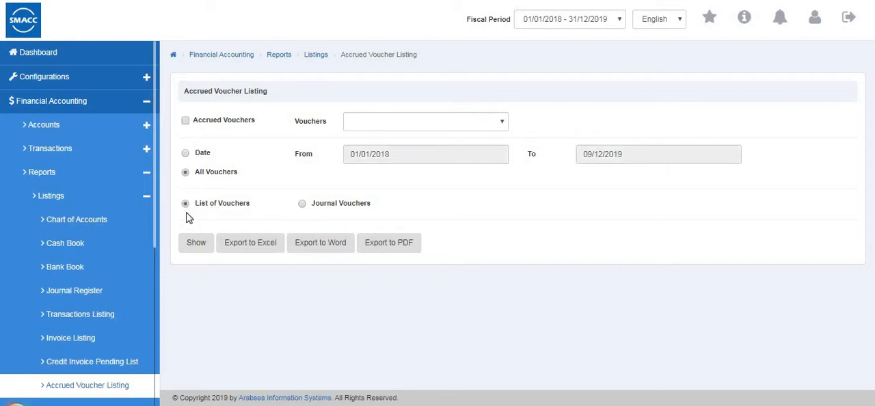
{"action": "left_click", "coordinate": [196, 243]}
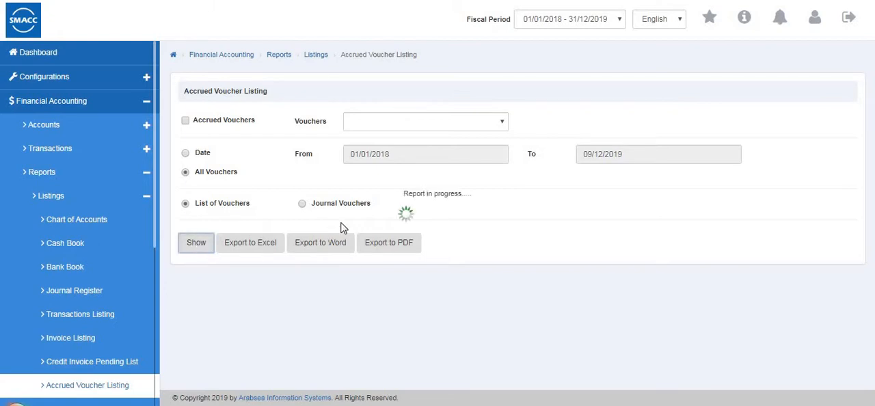
{"action": "left_click", "coordinate": [753, 97]}
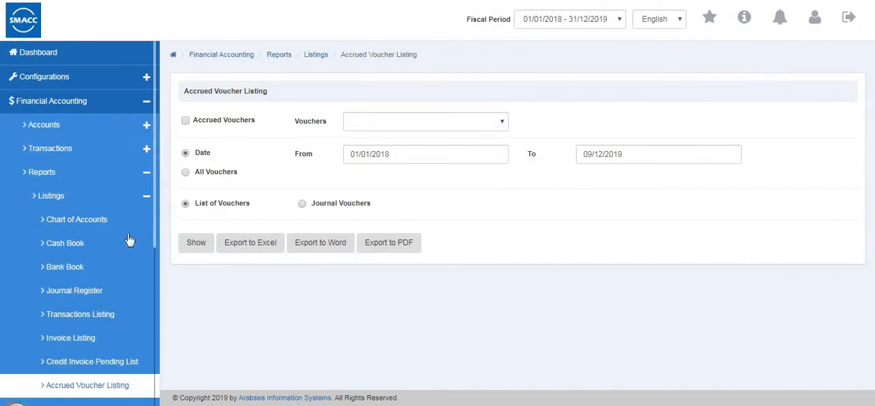
Show the Receipts Listing filtered by credit account for Local Customers, and return to its report options.
{"action": "scroll", "coordinate": [129, 240], "scroll_direction": "down", "scroll_amount": 5}
{"action": "left_click", "coordinate": [73, 240]}
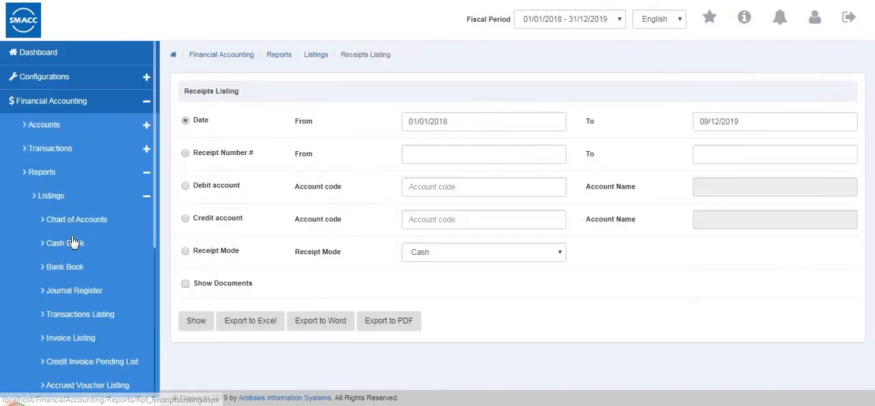
{"action": "scroll", "coordinate": [69, 239], "scroll_direction": "down", "scroll_amount": 4}
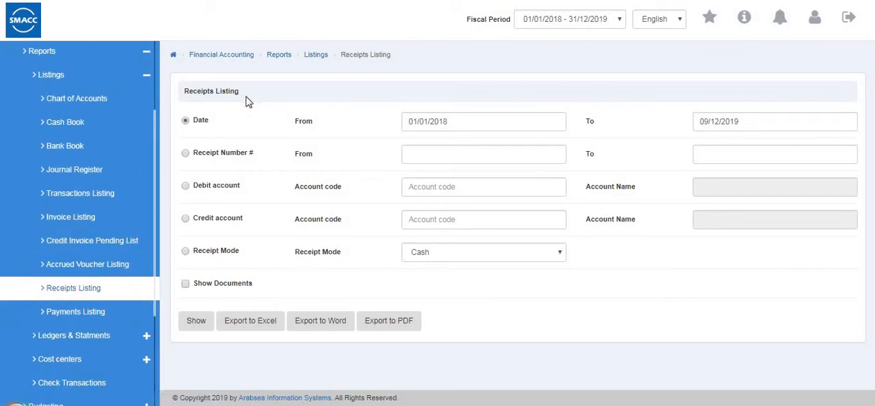
{"action": "left_click", "coordinate": [185, 188]}
{"action": "left_click", "coordinate": [188, 224]}
{"action": "left_click", "coordinate": [186, 252]}
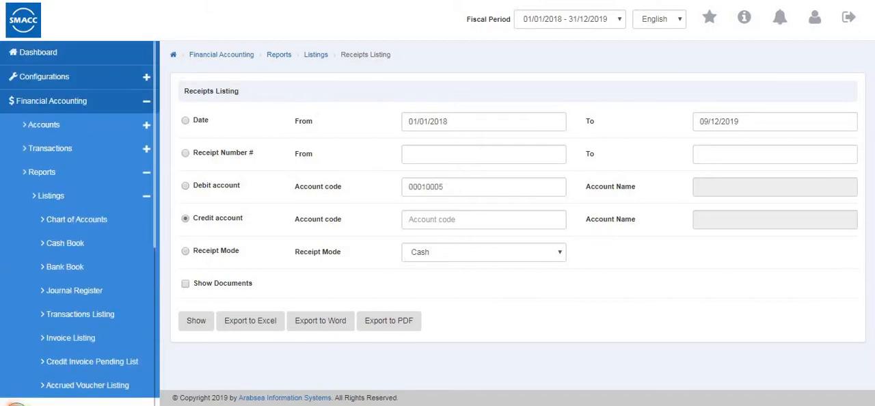
{"action": "left_click", "coordinate": [451, 219]}
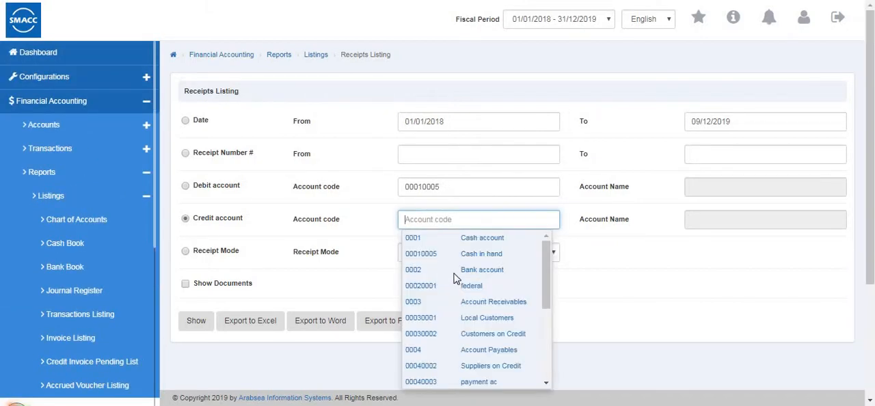
{"action": "left_click", "coordinate": [483, 317]}
{"action": "left_click", "coordinate": [209, 324]}
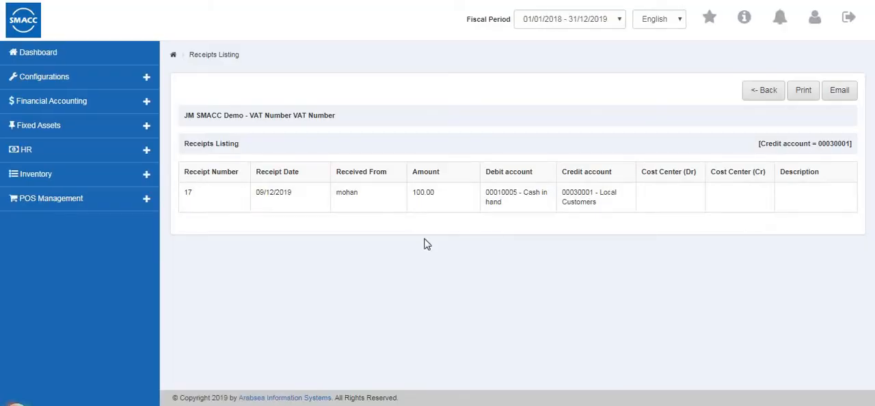
{"action": "left_click", "coordinate": [770, 97]}
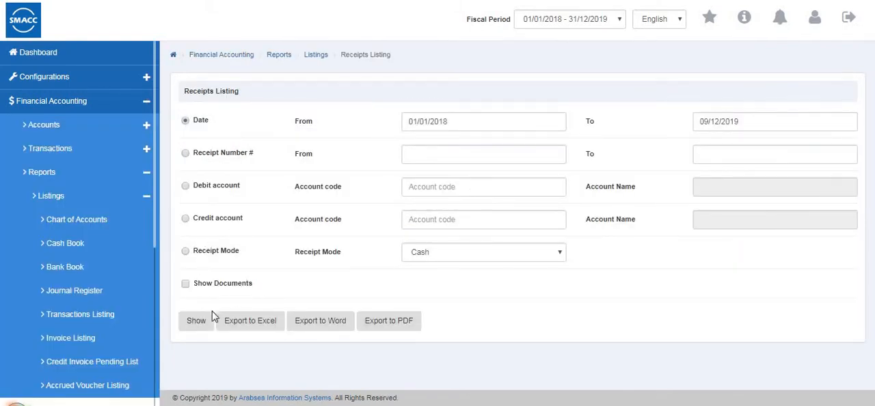
Show the Payments Listing filtered by debit account for the payment ac account, and return to its report options.
{"action": "scroll", "coordinate": [55, 298], "scroll_direction": "down", "scroll_amount": 2}
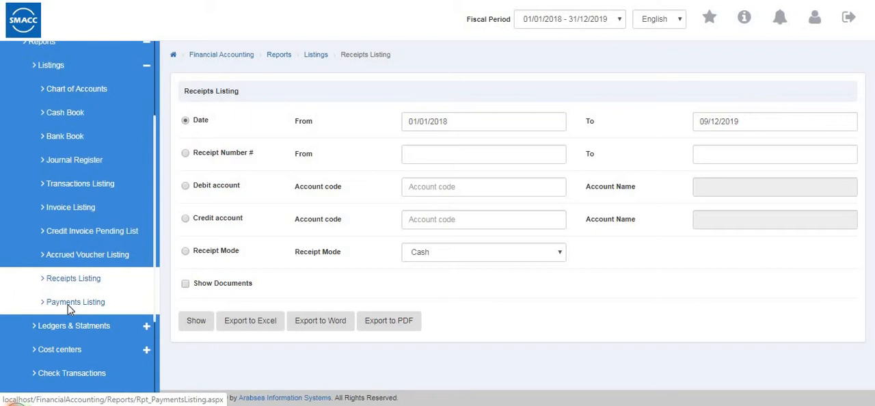
{"action": "left_click", "coordinate": [71, 302]}
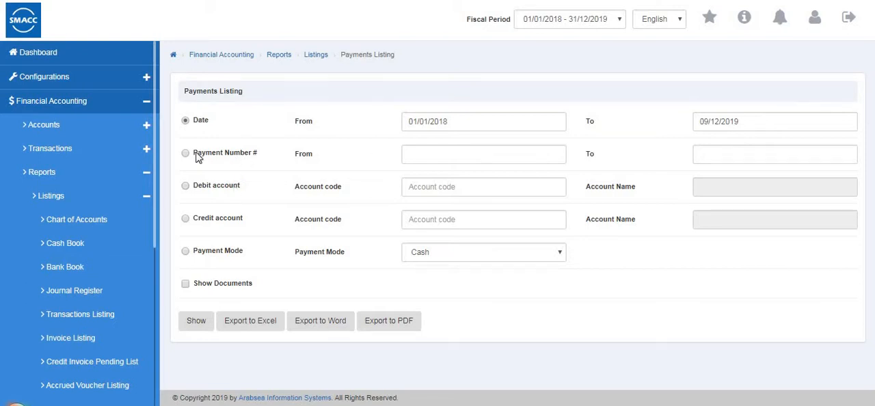
{"action": "double_click", "coordinate": [433, 186]}
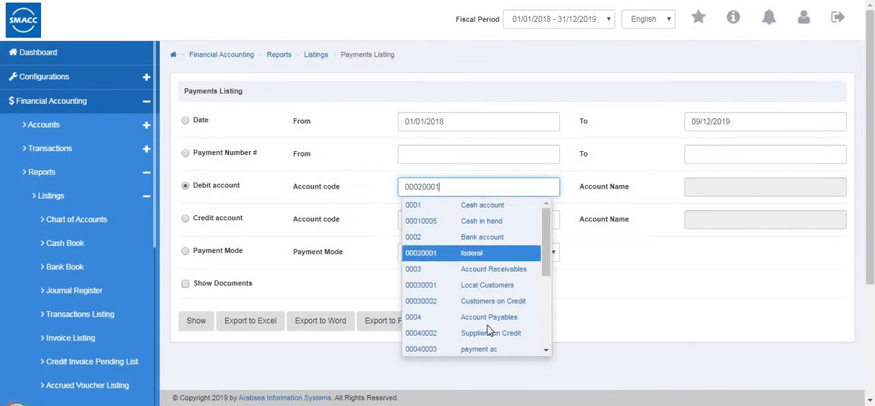
{"action": "left_click", "coordinate": [476, 349]}
{"action": "left_click", "coordinate": [196, 320]}
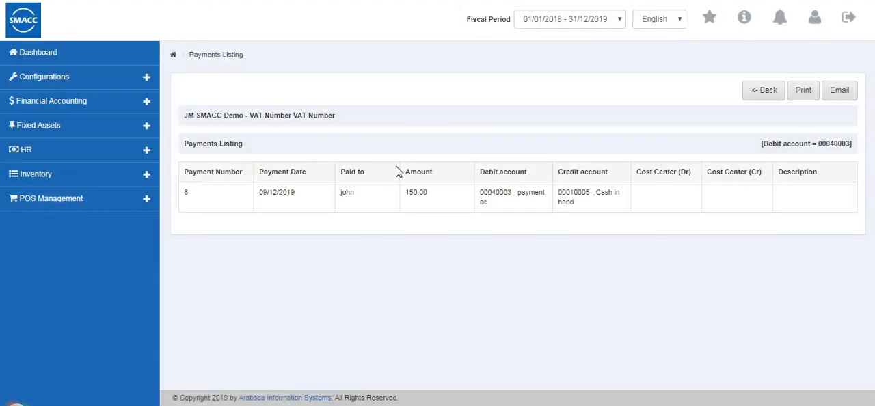
{"action": "left_click", "coordinate": [764, 99]}
Switch from the Listings reports to the Ledgers & Statments group and open the General Ledger report.
{"action": "scroll", "coordinate": [102, 267], "scroll_direction": "down", "scroll_amount": 3}
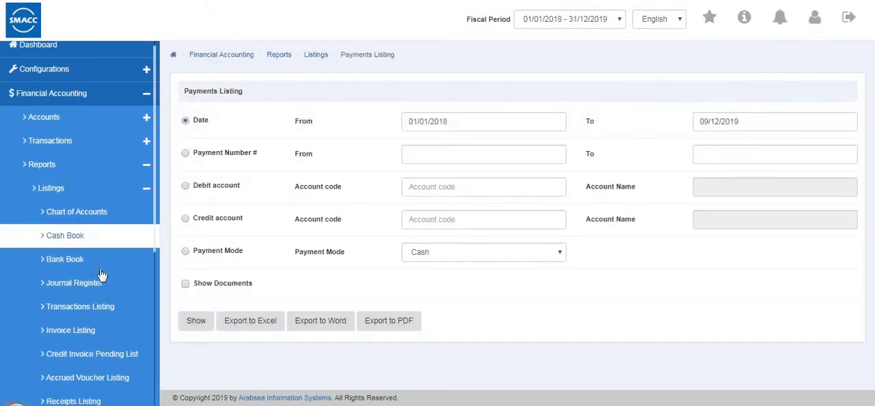
{"action": "left_click", "coordinate": [112, 58]}
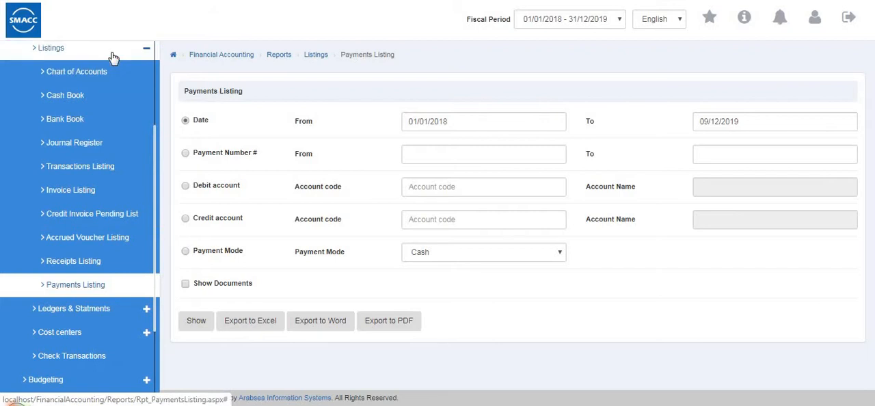
{"action": "left_click", "coordinate": [99, 188]}
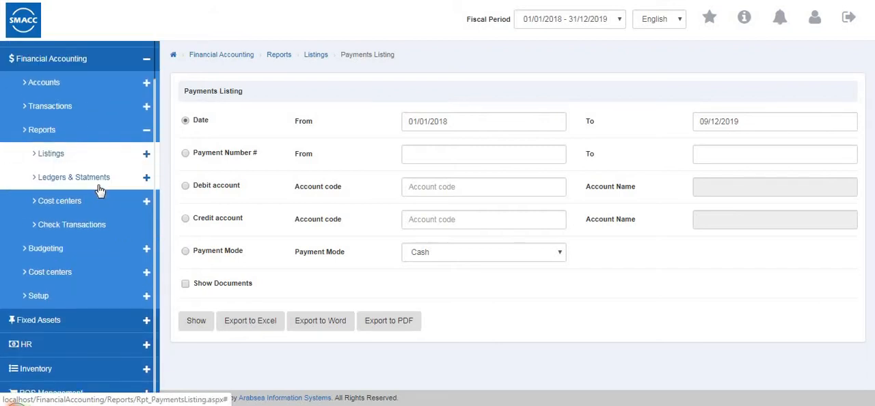
{"action": "left_click", "coordinate": [99, 190]}
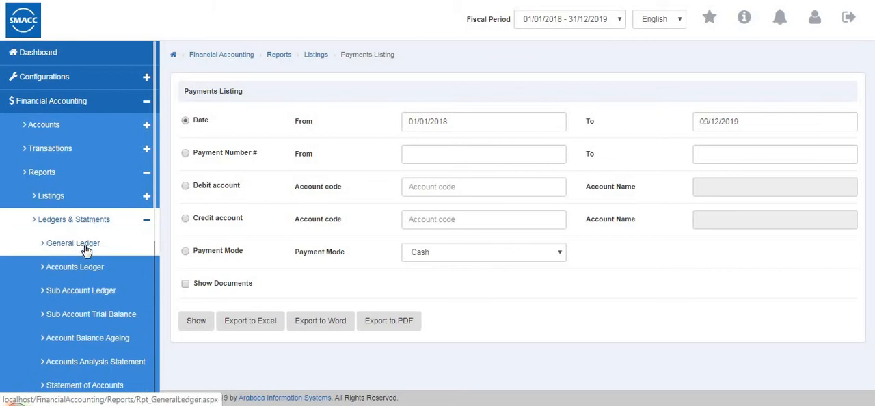
{"action": "left_click", "coordinate": [86, 250]}
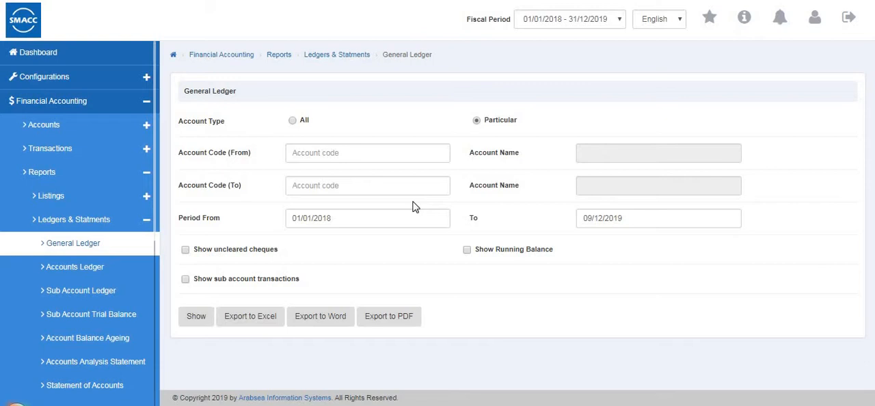
Show the General Ledger for all accounts with uncleared cheques and running balance, review it, and return to its options.
{"action": "left_click", "coordinate": [293, 122]}
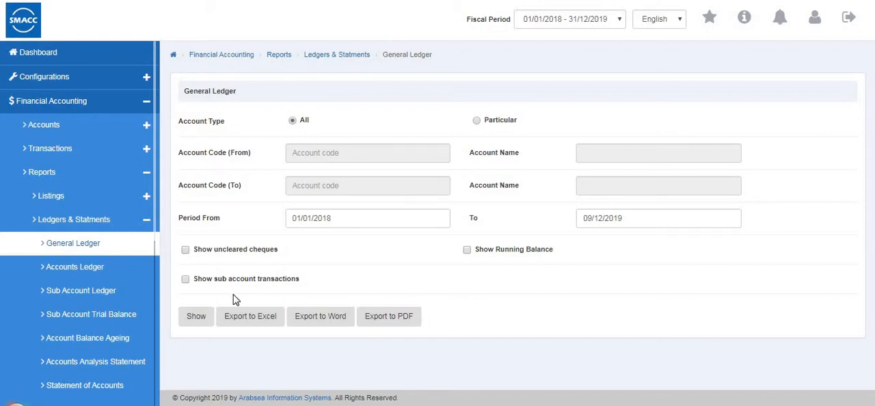
{"action": "left_click", "coordinate": [185, 249]}
{"action": "left_click", "coordinate": [466, 250]}
{"action": "left_click", "coordinate": [192, 317]}
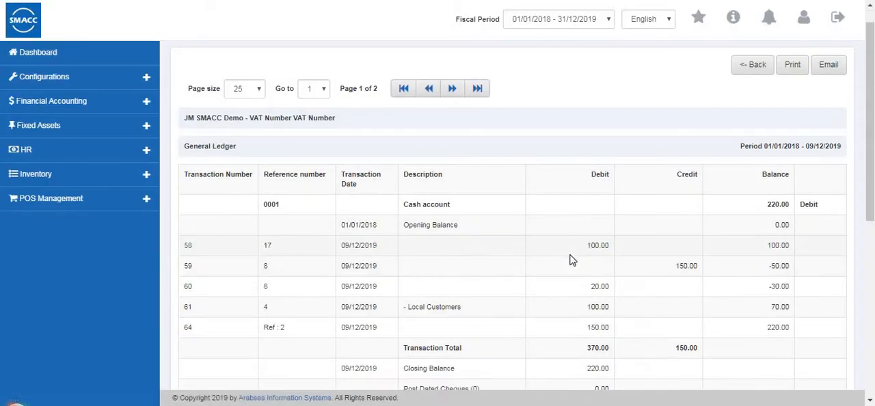
{"action": "scroll", "coordinate": [568, 256], "scroll_direction": "down", "scroll_amount": 6}
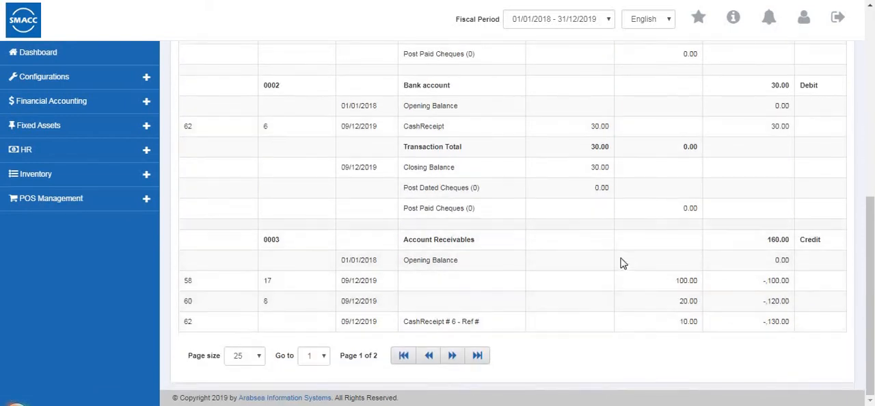
{"action": "scroll", "coordinate": [630, 272], "scroll_direction": "up", "scroll_amount": 10}
{"action": "left_click", "coordinate": [767, 92]}
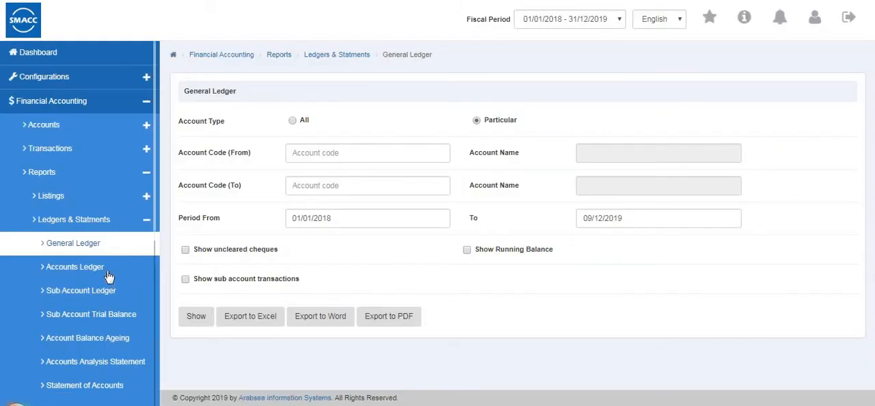
Show the Accounts Ledger for all accounts with uncleared cheques, running balance and control accounts, review it, and return to the options.
{"action": "left_click", "coordinate": [107, 273]}
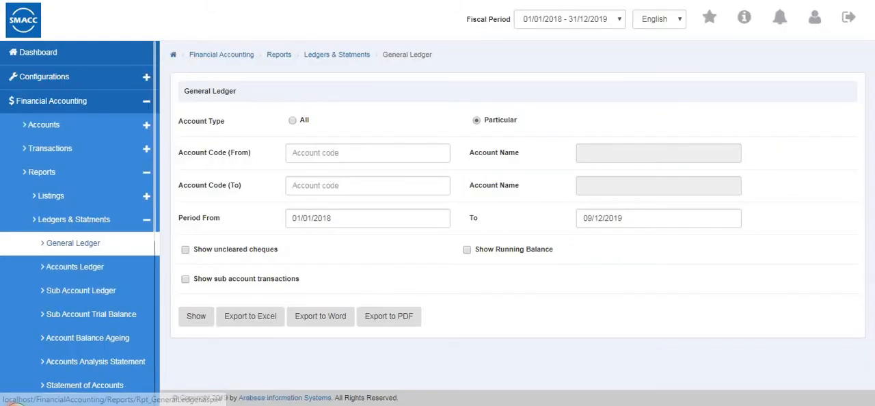
{"action": "left_click", "coordinate": [92, 276]}
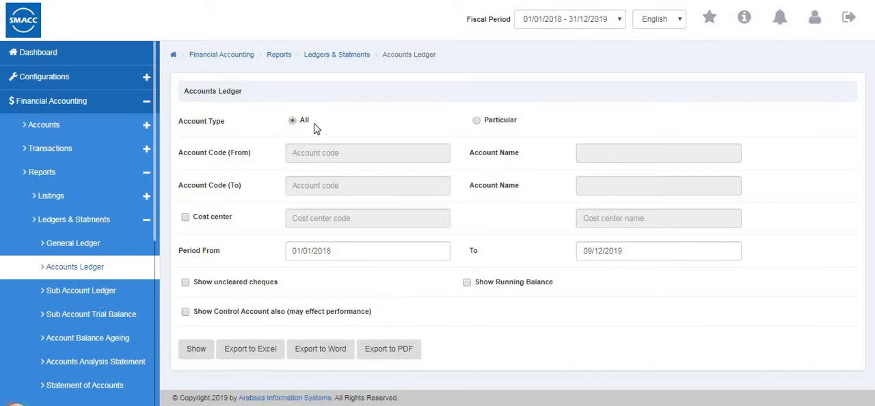
{"action": "left_click", "coordinate": [185, 219]}
{"action": "left_click", "coordinate": [185, 218]}
{"action": "left_click", "coordinate": [186, 313]}
{"action": "left_click", "coordinate": [466, 282]}
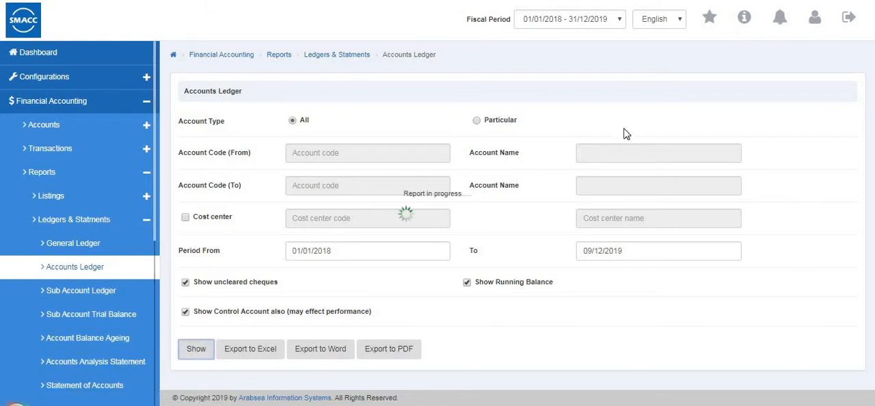
{"action": "scroll", "coordinate": [589, 138], "scroll_direction": "down", "scroll_amount": 6}
{"action": "scroll", "coordinate": [593, 141], "scroll_direction": "down", "scroll_amount": 1}
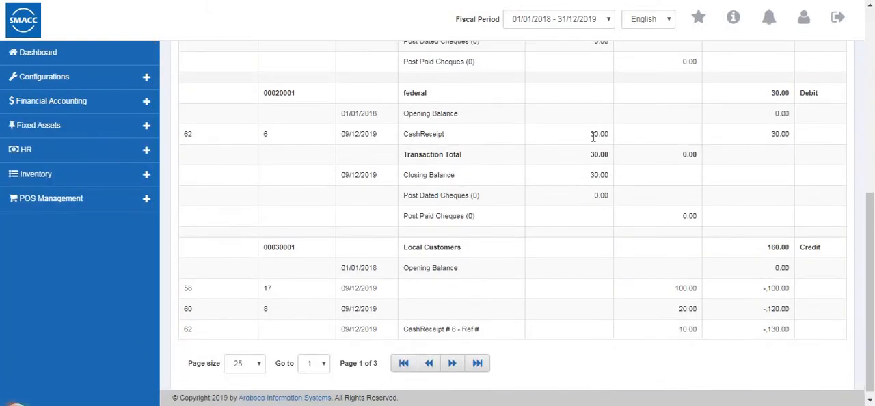
{"action": "scroll", "coordinate": [595, 138], "scroll_direction": "up", "scroll_amount": 10}
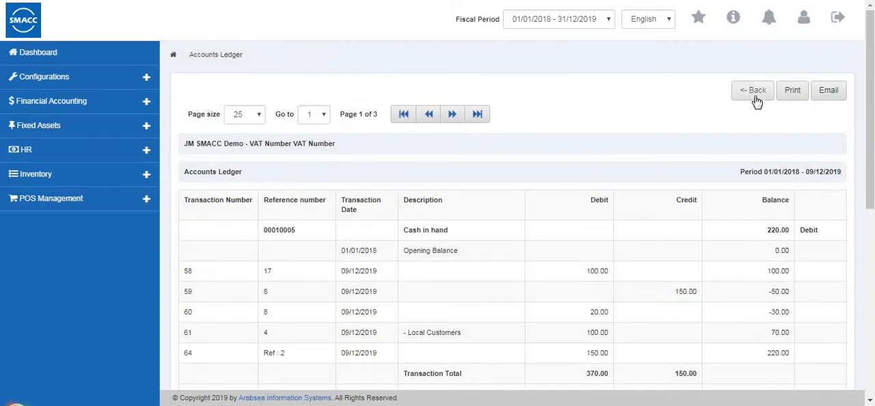
{"action": "left_click", "coordinate": [756, 101]}
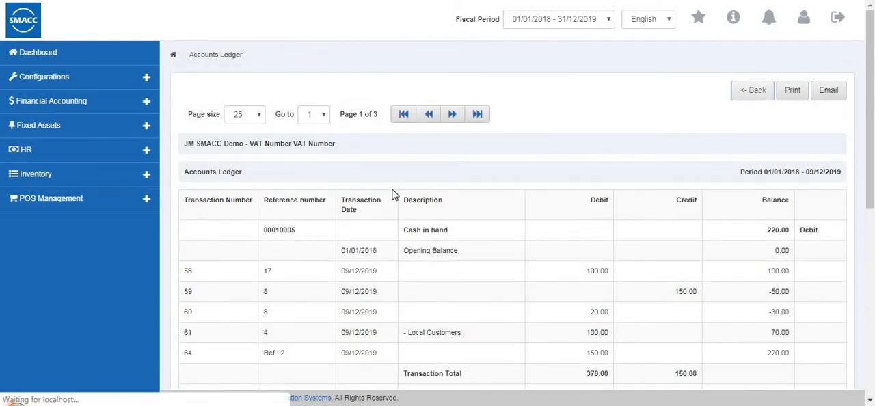
Open the Sub Account Ledger report and choose 0001 Cash account as the control account.
{"action": "left_click", "coordinate": [86, 298]}
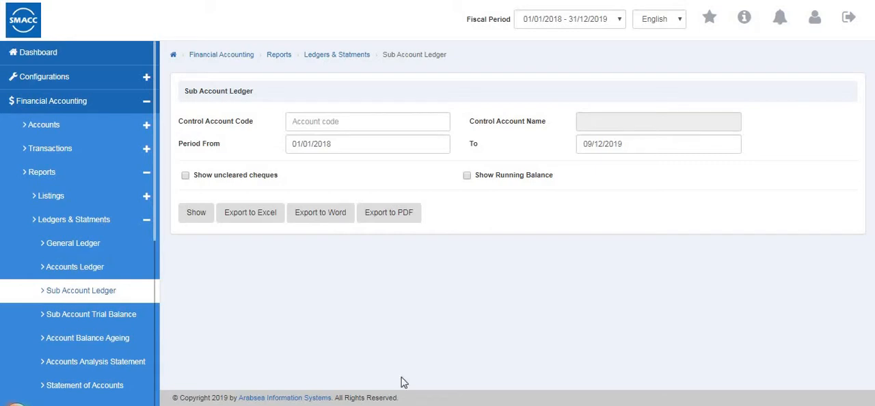
{"action": "left_click", "coordinate": [346, 121]}
{"action": "type", "text": "0001"}
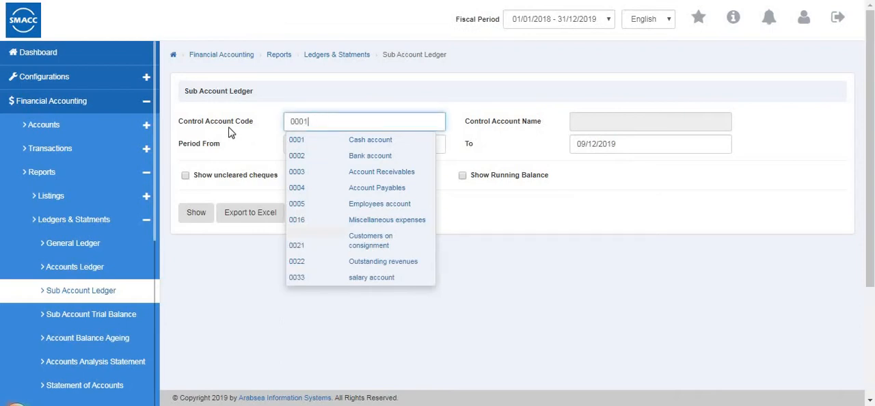
{"action": "key", "text": "Down"}
{"action": "key", "text": "Down"}
{"action": "key", "text": "Down"}
{"action": "key", "text": "Down"}
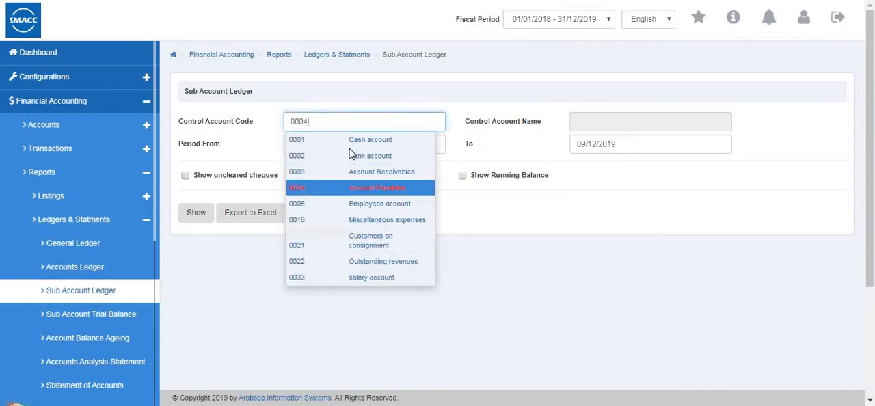
{"action": "key", "text": "Up"}
{"action": "key", "text": "Up"}
{"action": "key", "text": "Up"}
{"action": "key", "text": "Tab"}
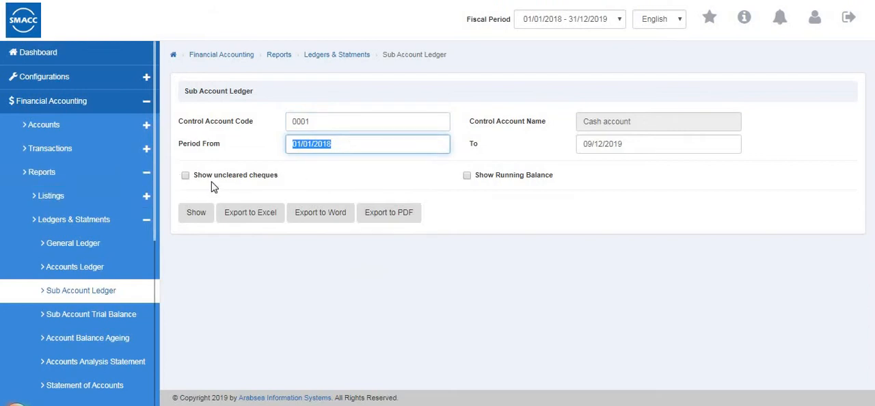
Show the Sub Account Ledger with running balance and uncleared cheques, review it, and return to its options.
{"action": "left_click", "coordinate": [468, 176]}
{"action": "left_click", "coordinate": [187, 176]}
{"action": "left_click", "coordinate": [195, 217]}
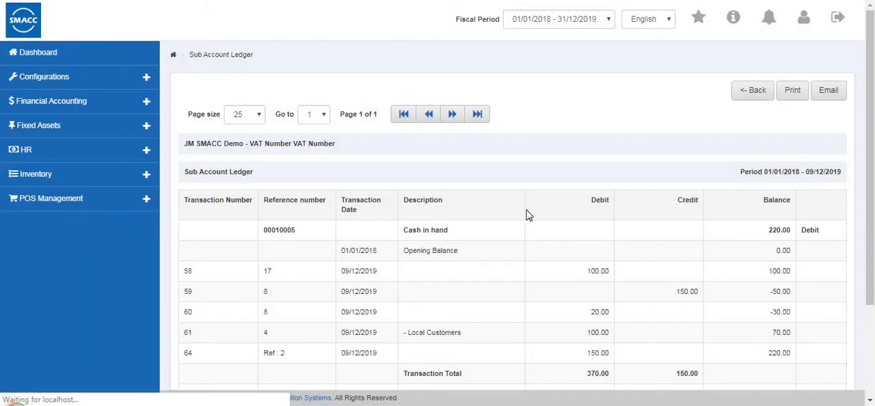
{"action": "scroll", "coordinate": [529, 215], "scroll_direction": "down", "scroll_amount": 2}
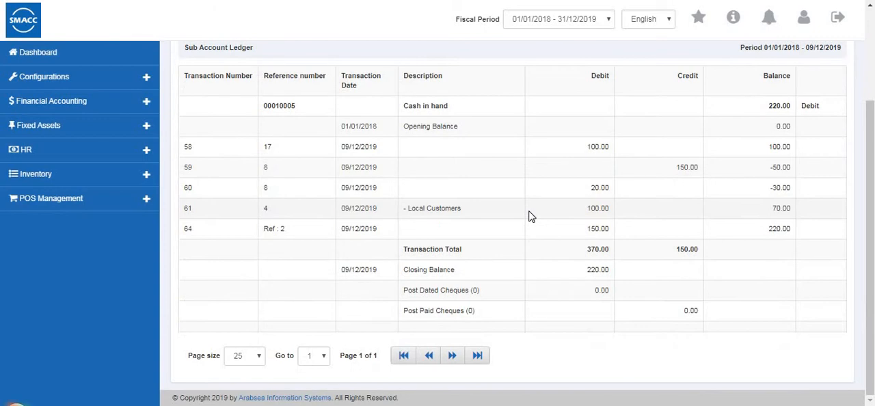
{"action": "scroll", "coordinate": [531, 216], "scroll_direction": "up", "scroll_amount": 2}
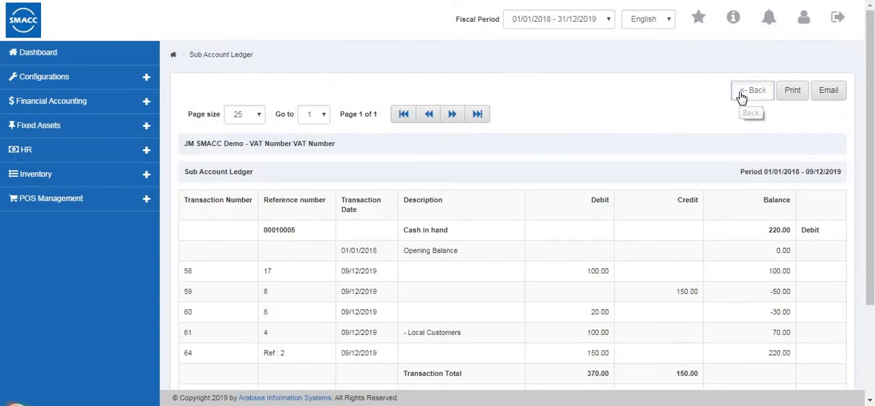
{"action": "left_click", "coordinate": [741, 96]}
Open the Sub Account Trial Balance report and choose 0003 Account Receivables as the control account.
{"action": "scroll", "coordinate": [108, 287], "scroll_direction": "down", "scroll_amount": 3}
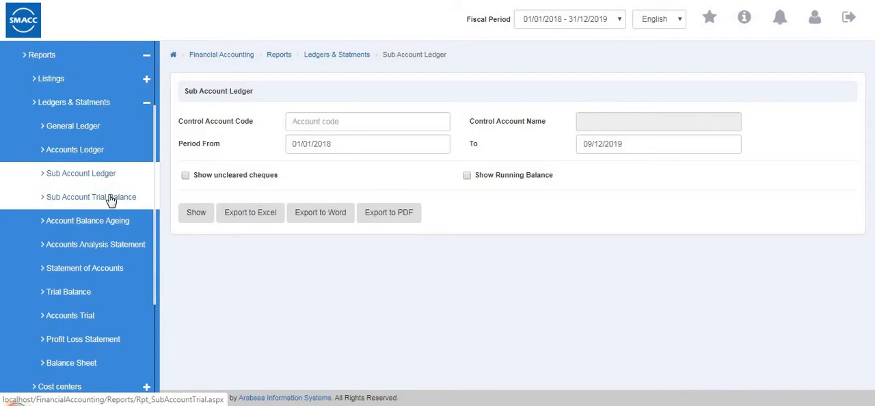
{"action": "left_click", "coordinate": [111, 198]}
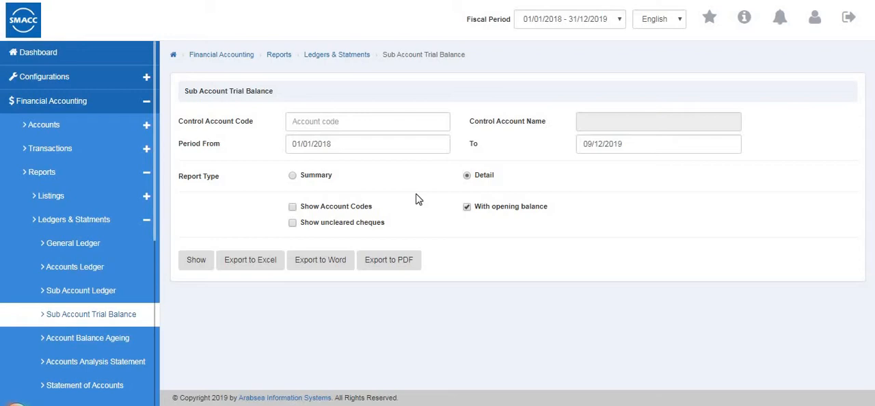
{"action": "left_click", "coordinate": [358, 124]}
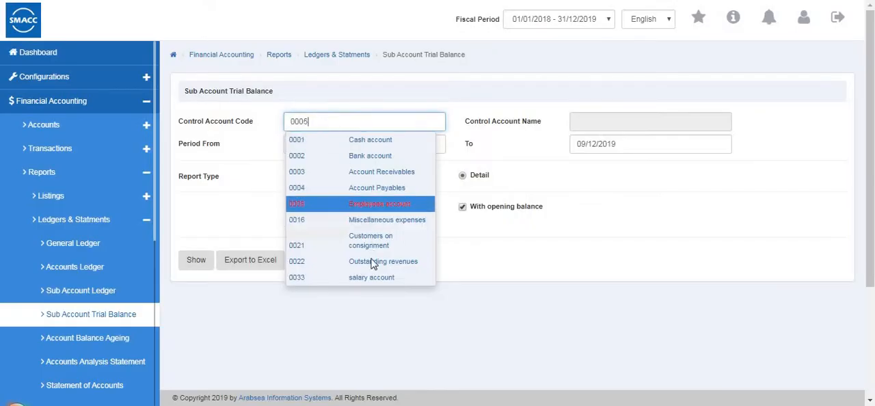
{"action": "left_click", "coordinate": [376, 170]}
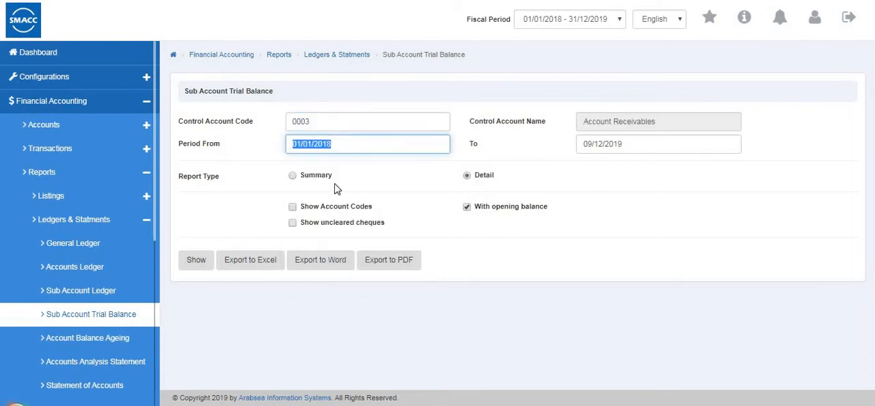
Show the Sub Account Trial Balance as a Summary with account codes and uncleared cheques, and return to its options.
{"action": "left_click", "coordinate": [292, 176]}
{"action": "left_click", "coordinate": [293, 207]}
{"action": "left_click", "coordinate": [293, 223]}
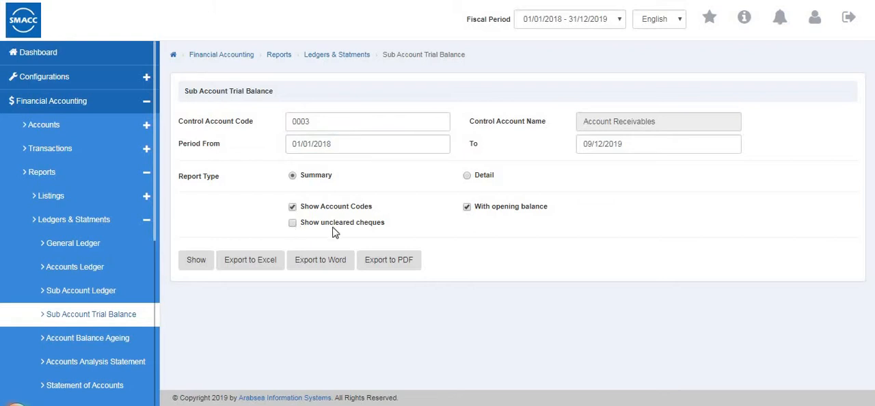
{"action": "left_click", "coordinate": [200, 261]}
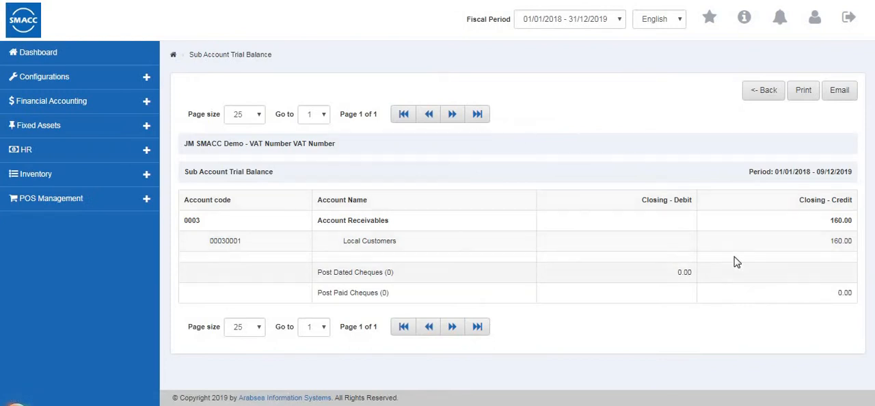
{"action": "left_click", "coordinate": [757, 93]}
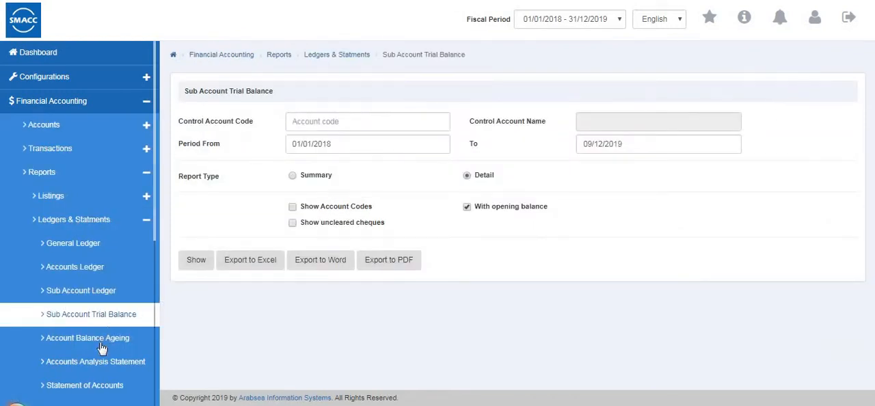
Open the Account Balance Ageing report options.
{"action": "left_click", "coordinate": [101, 346]}
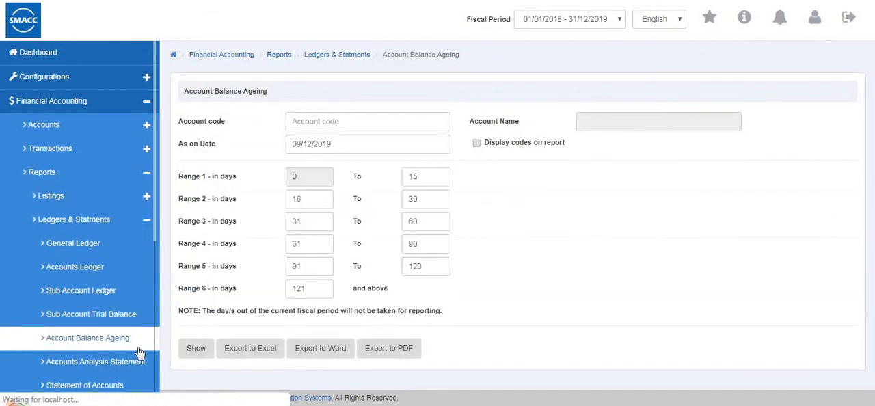
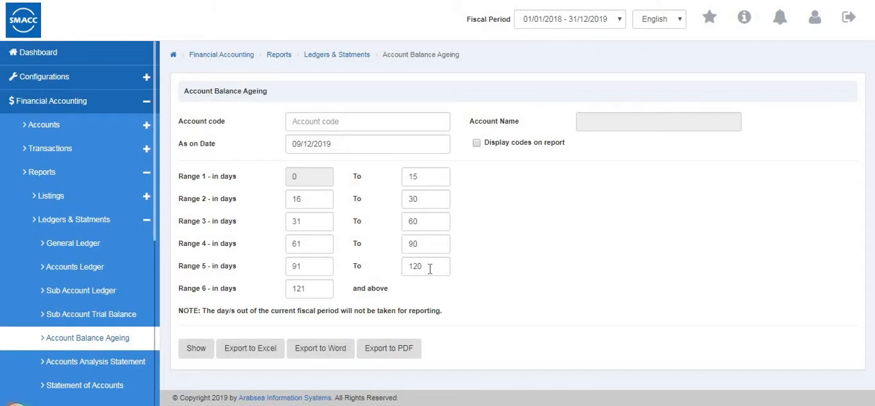
Choose account 00010005 Cash in hand for the Account Balance Ageing report and display codes on it.
{"action": "left_click", "coordinate": [351, 122]}
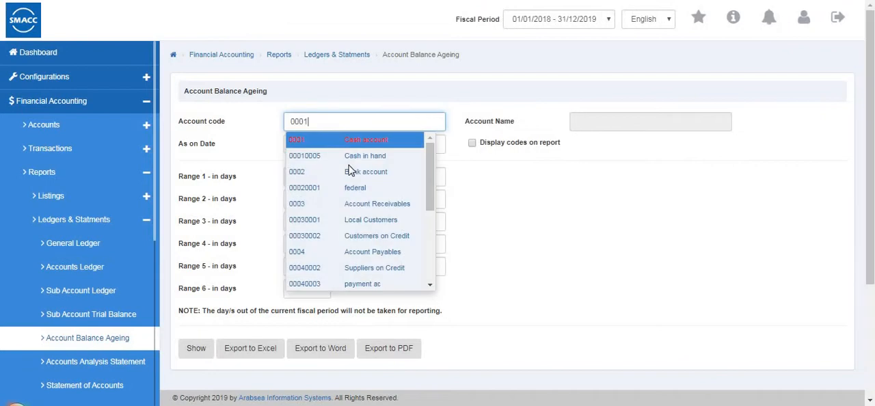
{"action": "left_click", "coordinate": [357, 161]}
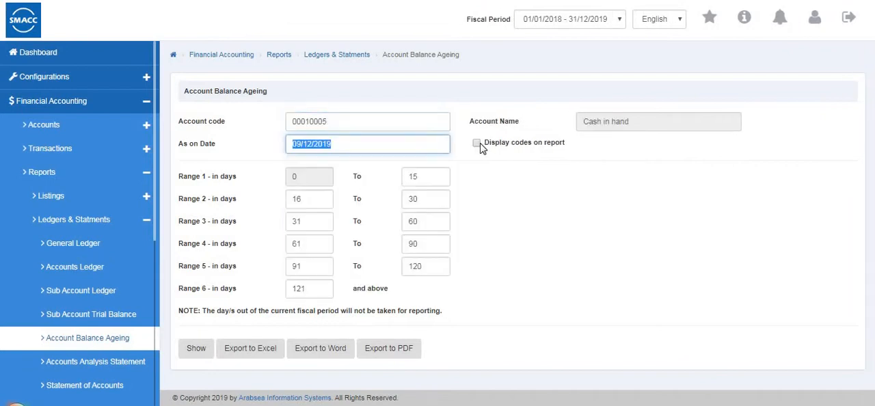
{"action": "left_click", "coordinate": [477, 144]}
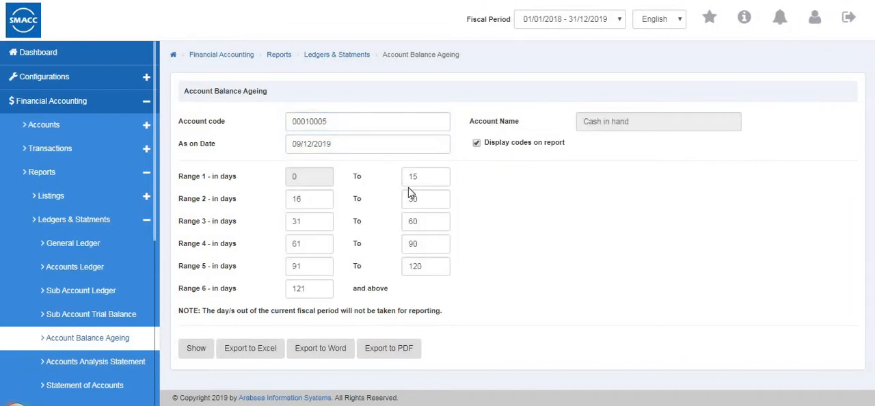
Set the ageing report's Range 2 to end at 31 days and Range 3 to start at 32 days.
{"action": "left_click", "coordinate": [316, 198]}
{"action": "left_click", "coordinate": [429, 197]}
{"action": "key", "text": "BackSpace"}
{"action": "type", "text": "1"}
{"action": "left_click", "coordinate": [314, 228]}
{"action": "key", "text": "BackSpace"}
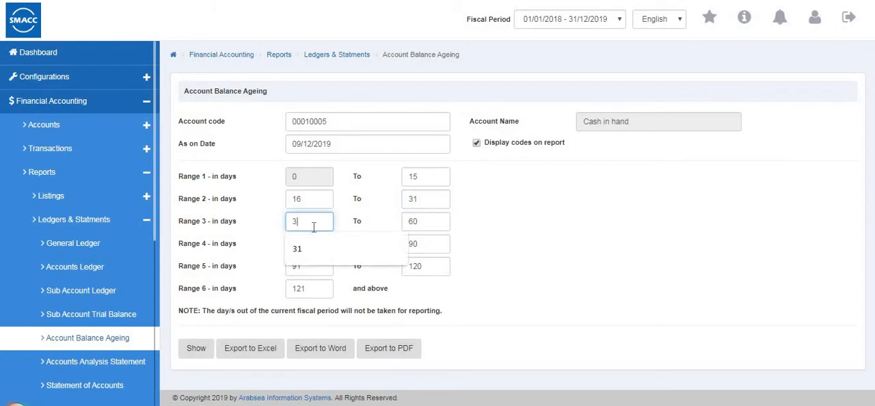
{"action": "type", "text": "2"}
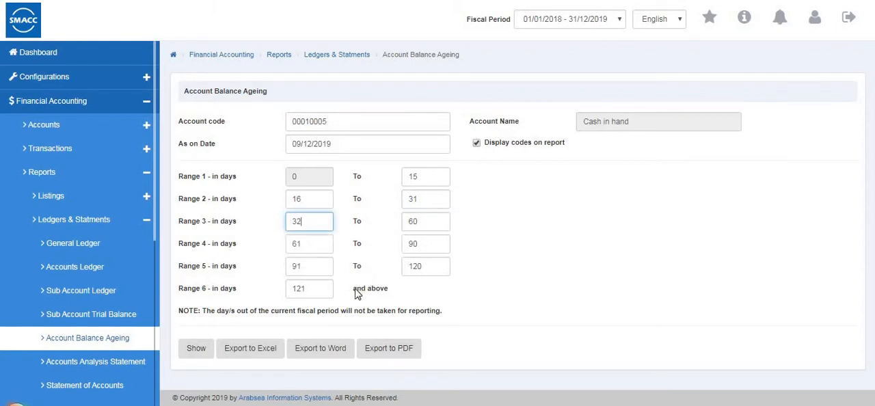
Show the Account Balance Ageing report for Cash in hand and return to its options.
{"action": "left_click", "coordinate": [195, 357]}
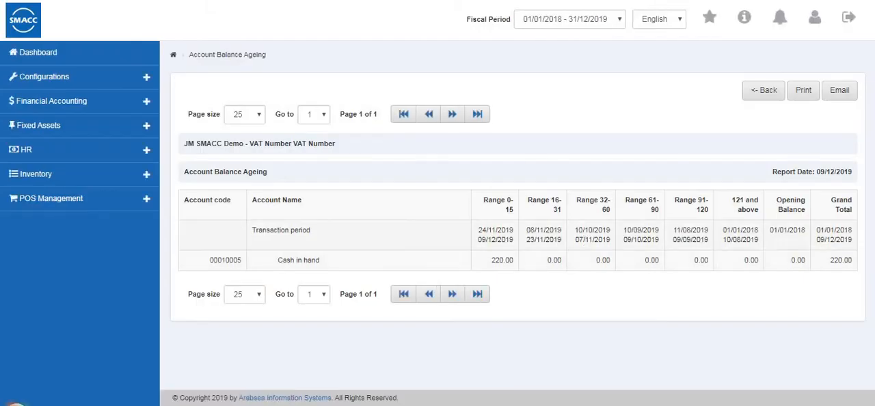
{"action": "left_click", "coordinate": [763, 89]}
{"action": "left_click", "coordinate": [105, 267]}
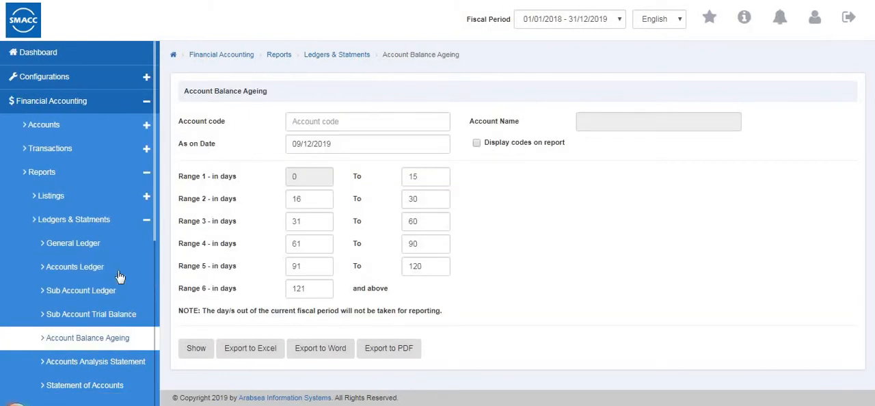
Open the Accounts Analysis Statement report and set its months from January to December.
{"action": "scroll", "coordinate": [102, 260], "scroll_direction": "down", "scroll_amount": 2}
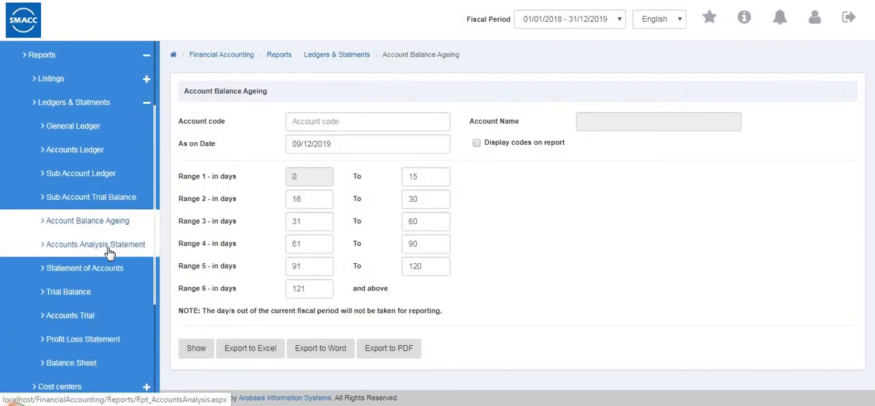
{"action": "left_click", "coordinate": [109, 253]}
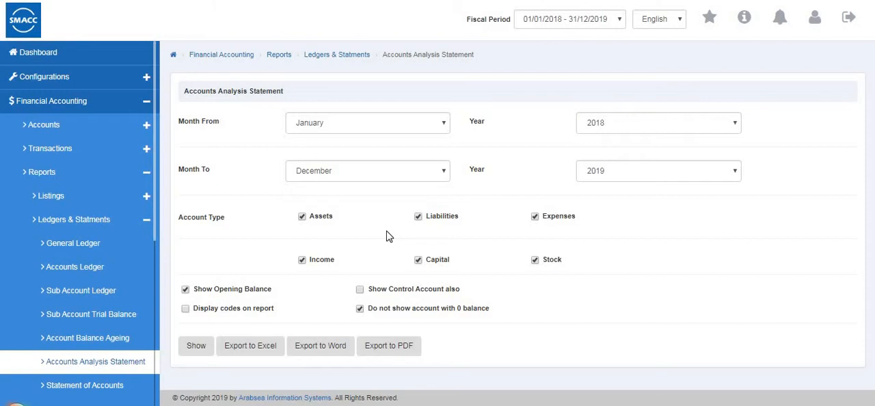
{"action": "left_click", "coordinate": [304, 123]}
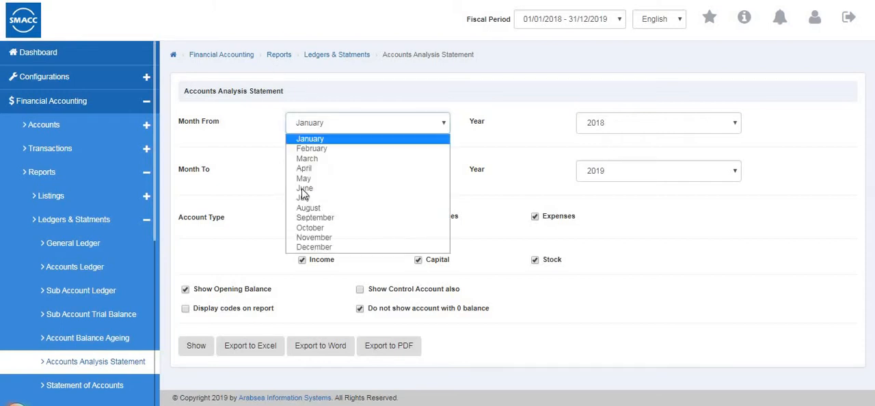
{"action": "left_click", "coordinate": [320, 148]}
{"action": "left_click", "coordinate": [369, 171]}
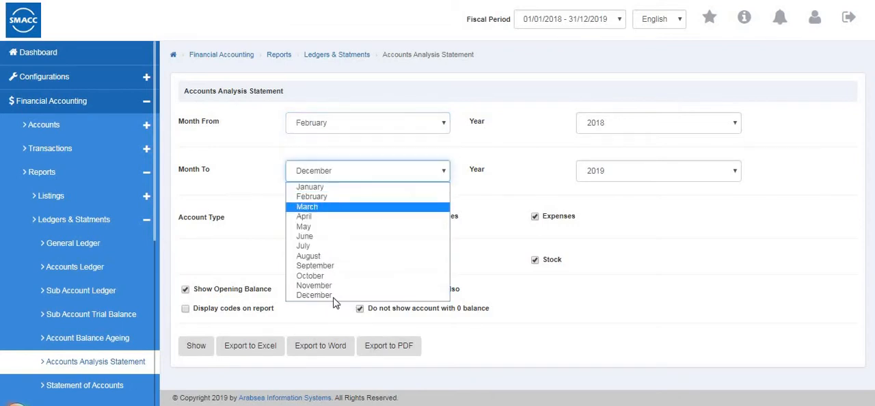
{"action": "left_click", "coordinate": [337, 295]}
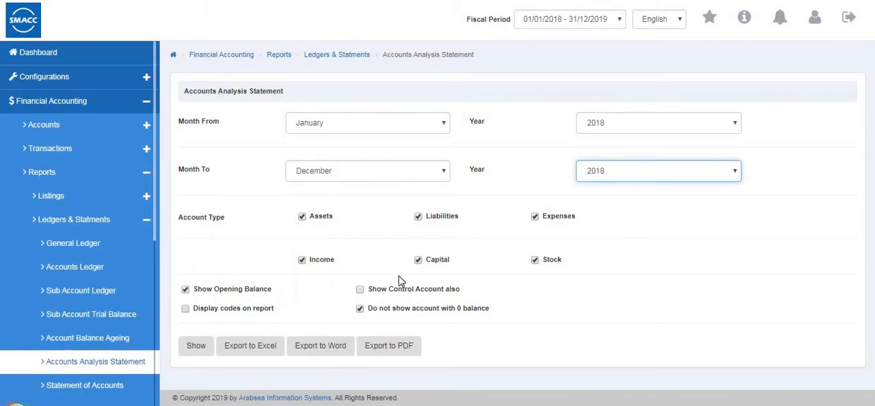
Show the Accounts Analysis Statement for January to December 2019, review both pages, and return to its options.
{"action": "left_click", "coordinate": [198, 350]}
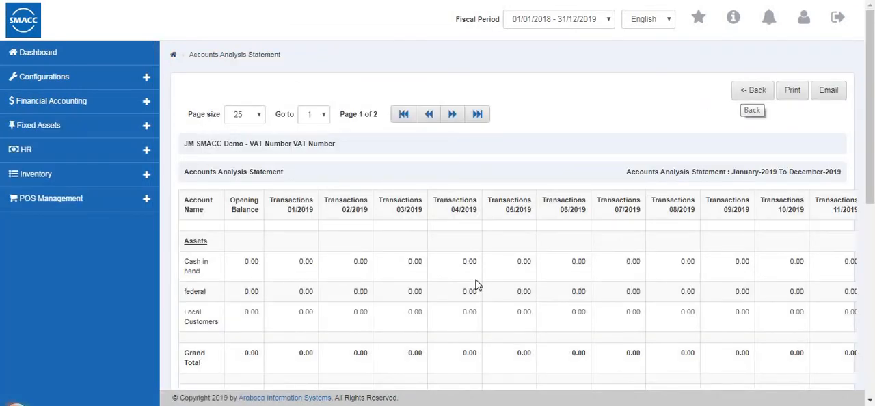
{"action": "scroll", "coordinate": [477, 286], "scroll_direction": "down", "scroll_amount": 5}
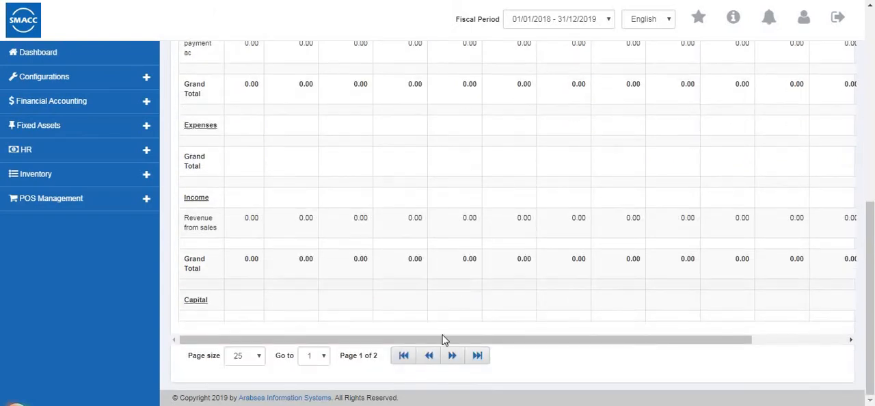
{"action": "left_click", "coordinate": [471, 361]}
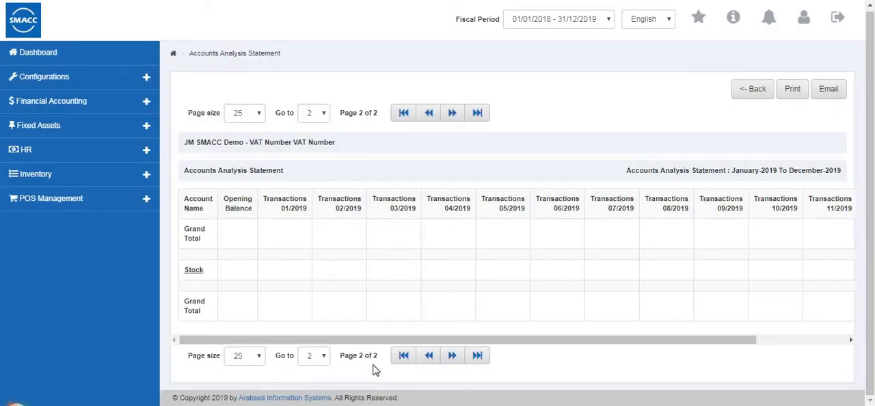
{"action": "left_click", "coordinate": [402, 356]}
{"action": "scroll", "coordinate": [701, 134], "scroll_direction": "down", "scroll_amount": 2}
{"action": "scroll", "coordinate": [725, 109], "scroll_direction": "up", "scroll_amount": 2}
{"action": "left_click", "coordinate": [753, 88]}
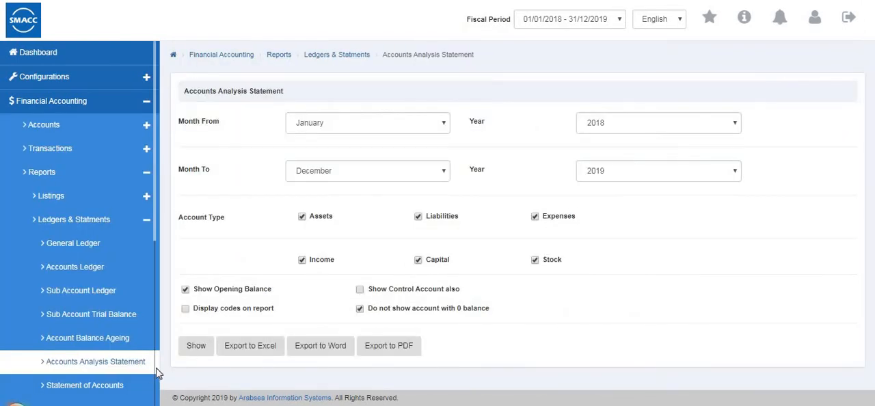
Open the Statement of Accounts report and enable the default currency with its currency rate for all accounts.
{"action": "scroll", "coordinate": [137, 385], "scroll_direction": "down", "scroll_amount": 3}
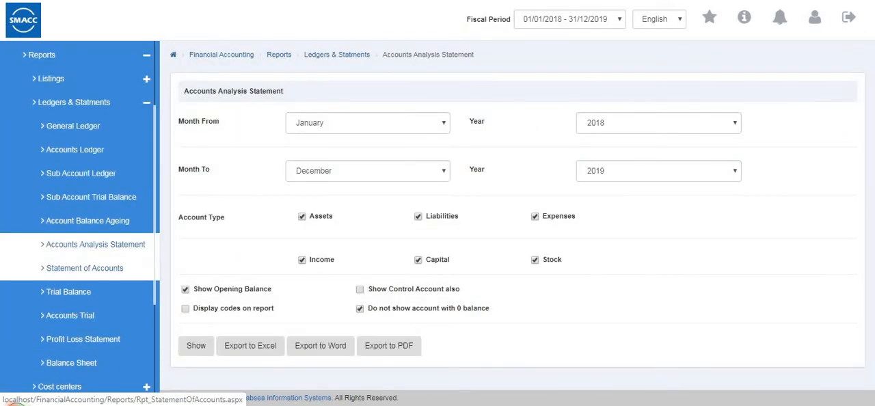
{"action": "left_click", "coordinate": [103, 280]}
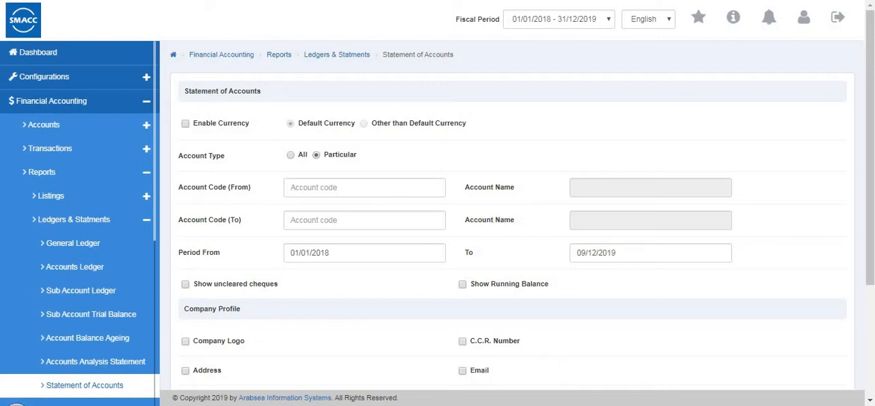
{"action": "left_click", "coordinate": [186, 124]}
{"action": "left_click", "coordinate": [185, 124]}
{"action": "left_click", "coordinate": [185, 125]}
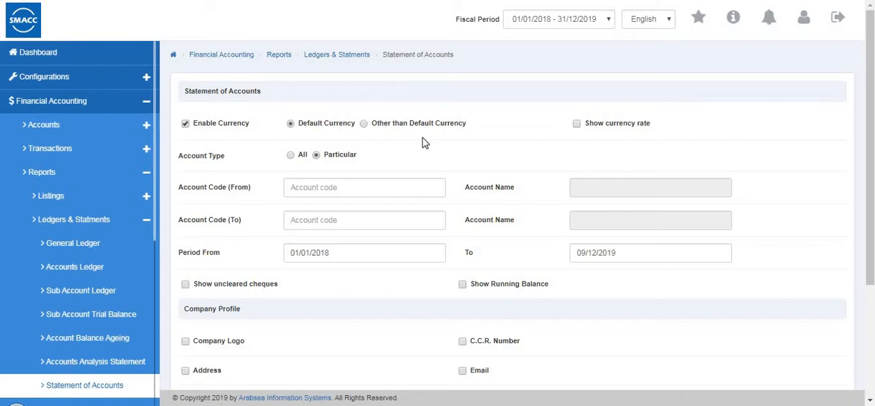
{"action": "left_click", "coordinate": [577, 125]}
{"action": "left_click", "coordinate": [299, 157]}
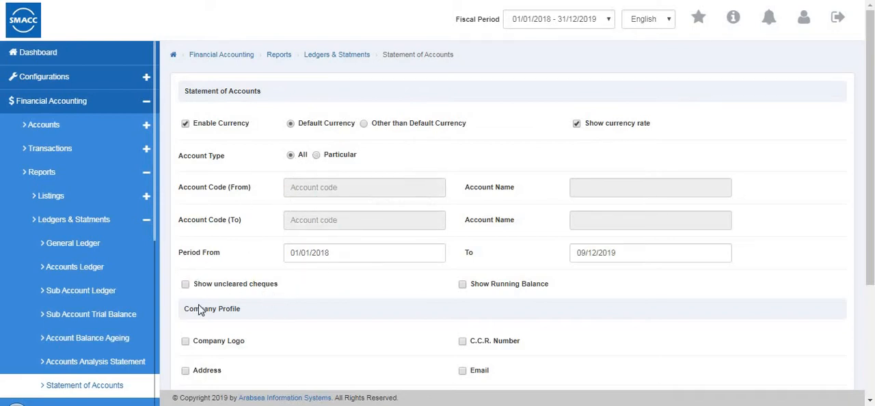
Show the Statement of Accounts for 01/01/2018 to 09/12/2019, review its entries and currency rates, and return to its options.
{"action": "scroll", "coordinate": [403, 268], "scroll_direction": "down", "scroll_amount": 3}
{"action": "scroll", "coordinate": [403, 268], "scroll_direction": "up", "scroll_amount": 3}
{"action": "scroll", "coordinate": [335, 274], "scroll_direction": "down", "scroll_amount": 3}
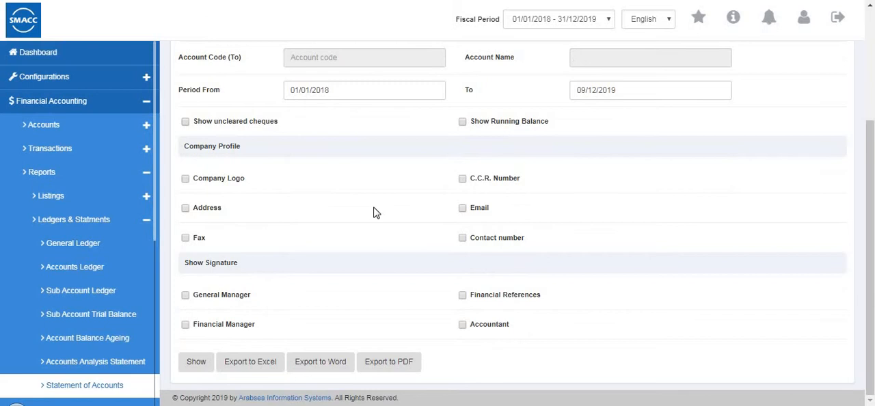
{"action": "left_click", "coordinate": [196, 370]}
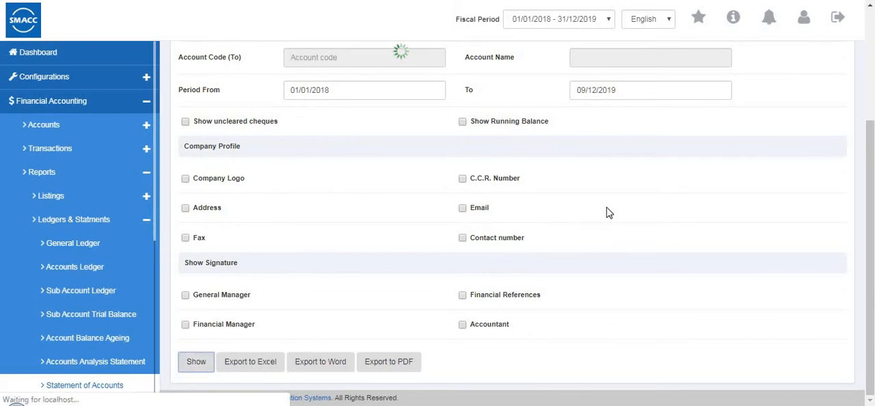
{"action": "scroll", "coordinate": [608, 213], "scroll_direction": "down", "scroll_amount": 6}
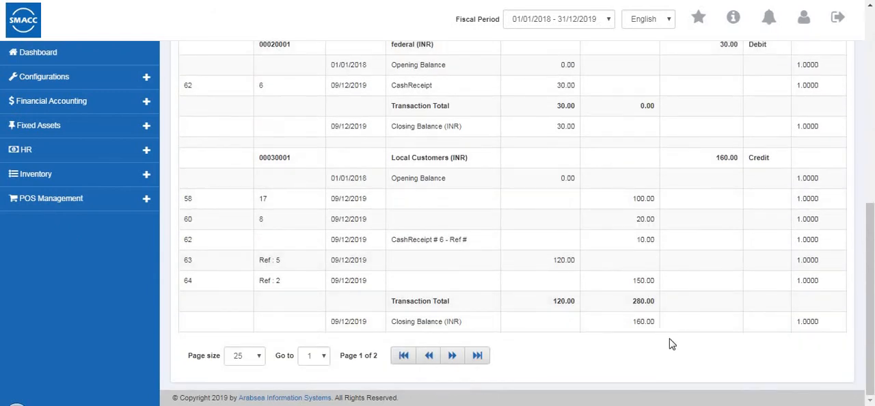
{"action": "scroll", "coordinate": [598, 323], "scroll_direction": "up", "scroll_amount": 4}
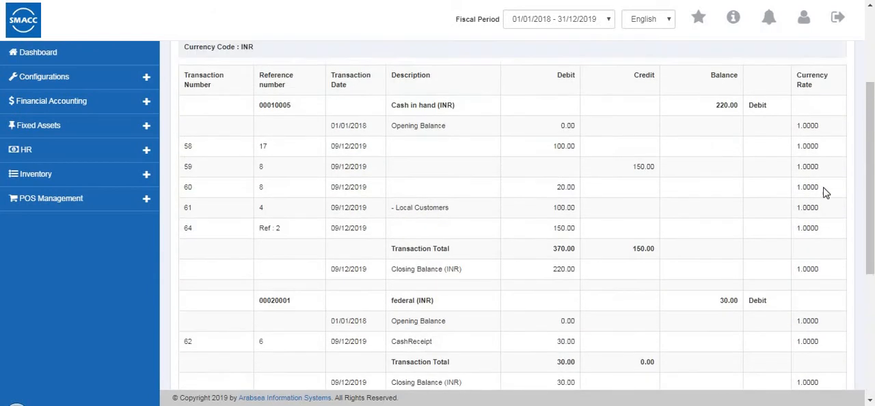
{"action": "scroll", "coordinate": [825, 194], "scroll_direction": "up", "scroll_amount": 3}
{"action": "left_click", "coordinate": [754, 92]}
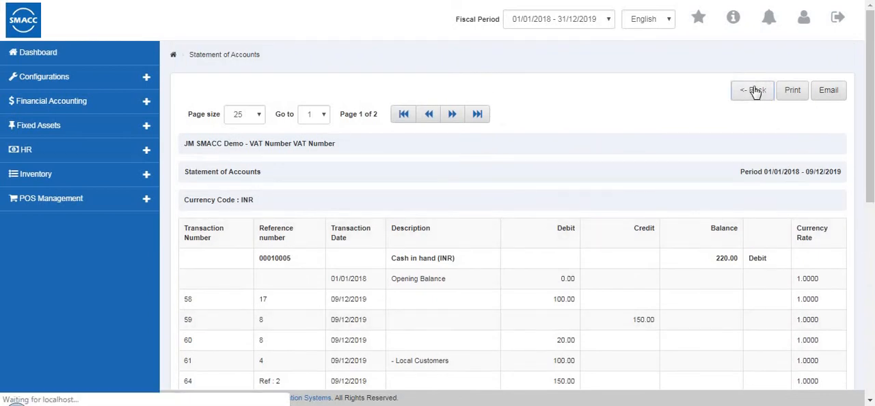
Open the Cost Center - Ledger report from the cost center reports and look over its options.
{"action": "scroll", "coordinate": [117, 277], "scroll_direction": "down", "scroll_amount": 2}
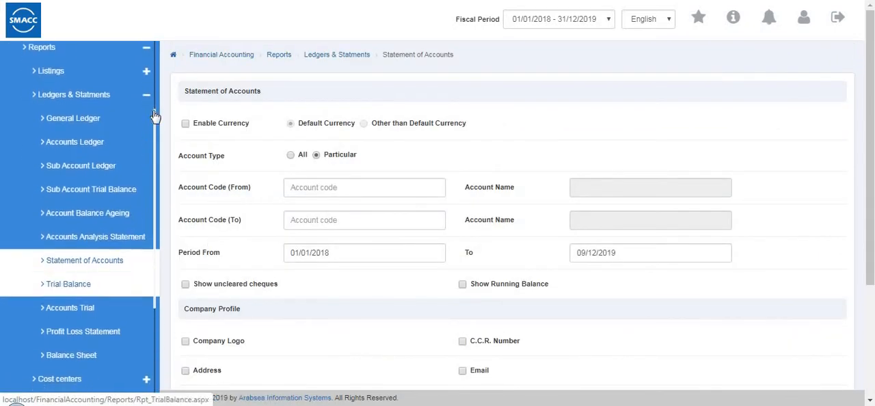
{"action": "left_click", "coordinate": [139, 95]}
{"action": "left_click", "coordinate": [98, 207]}
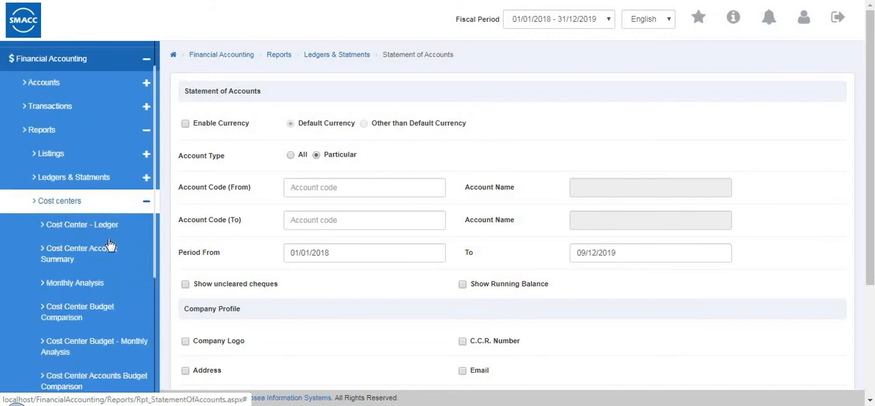
{"action": "left_click", "coordinate": [111, 234]}
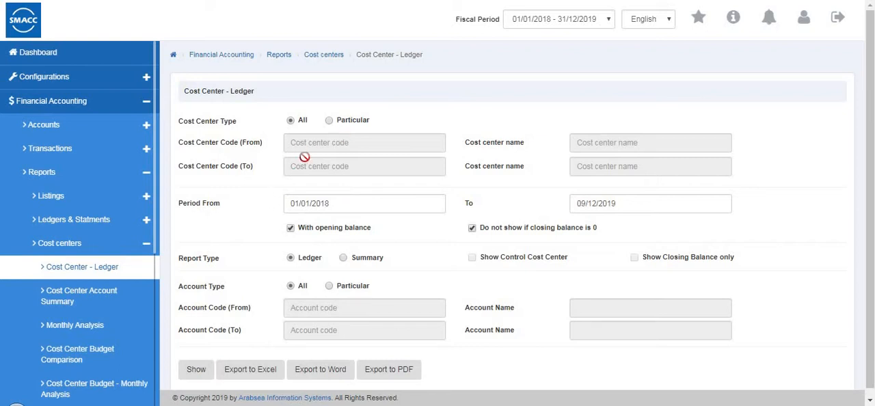
{"action": "scroll", "coordinate": [120, 371], "scroll_direction": "down", "scroll_amount": 1}
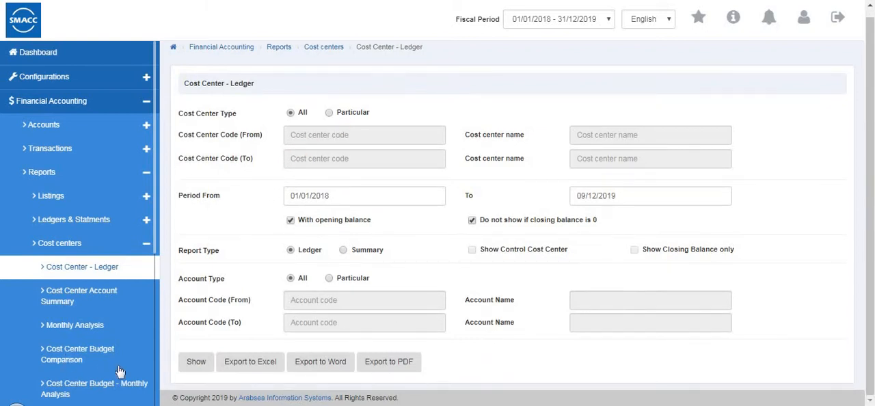
Open the Cost Center Account Summary report and review its report type, cost center, account and period options.
{"action": "left_click", "coordinate": [84, 302]}
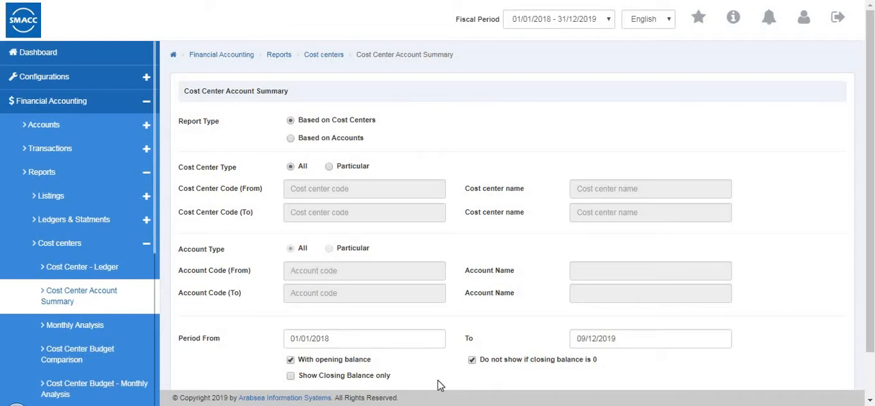
{"action": "scroll", "coordinate": [429, 376], "scroll_direction": "down", "scroll_amount": 1}
{"action": "scroll", "coordinate": [423, 373], "scroll_direction": "up", "scroll_amount": 1}
{"action": "scroll", "coordinate": [363, 284], "scroll_direction": "down", "scroll_amount": 1}
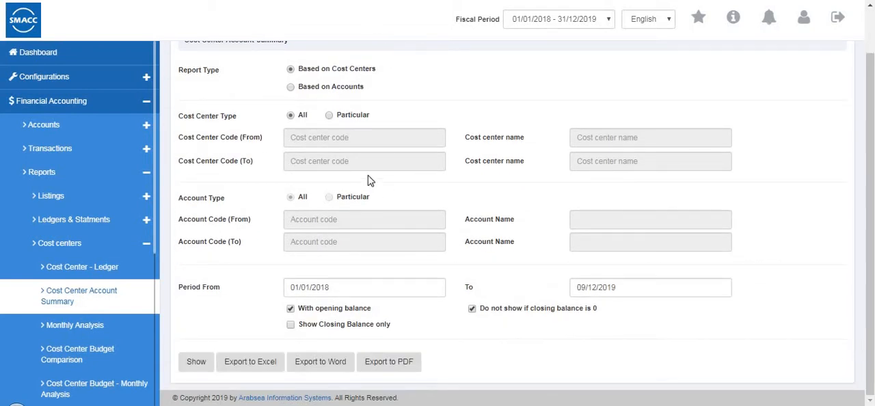
{"action": "scroll", "coordinate": [370, 180], "scroll_direction": "up", "scroll_amount": 1}
{"action": "scroll", "coordinate": [357, 185], "scroll_direction": "down", "scroll_amount": 1}
View the cost center Monthly Analysis report options and open the Cost Center Budget Comparison options.
{"action": "left_click", "coordinate": [78, 334]}
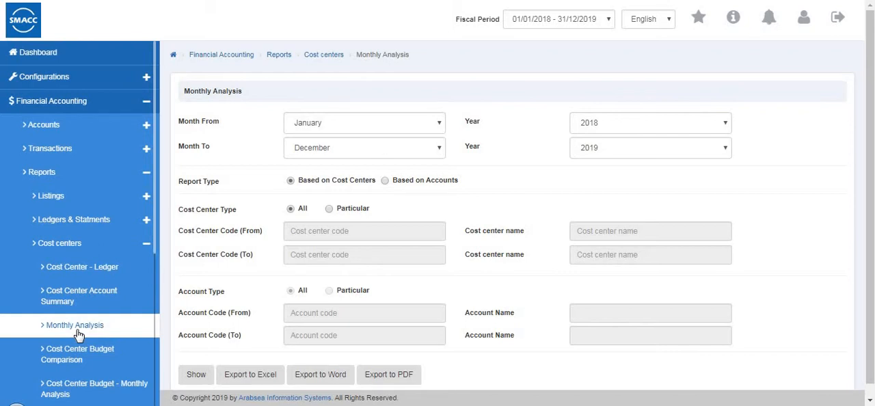
{"action": "scroll", "coordinate": [399, 265], "scroll_direction": "down", "scroll_amount": 1}
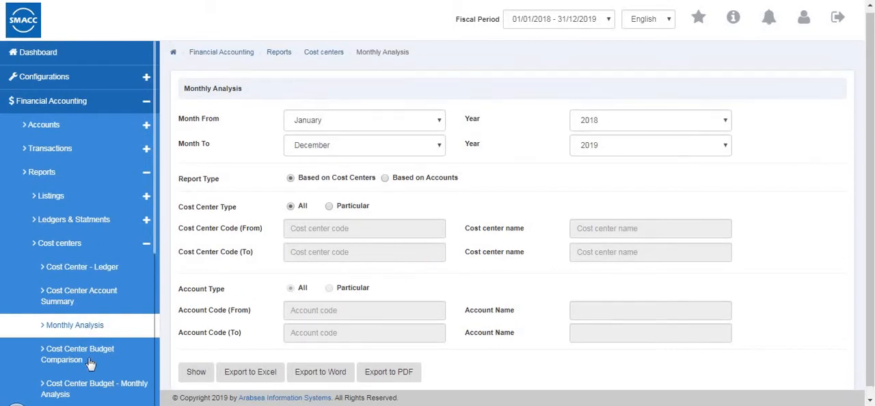
{"action": "scroll", "coordinate": [89, 363], "scroll_direction": "up", "scroll_amount": 1}
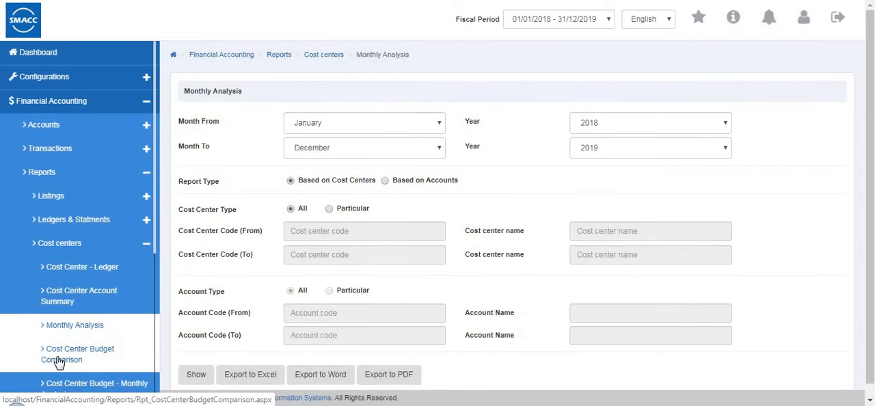
{"action": "left_click", "coordinate": [58, 362]}
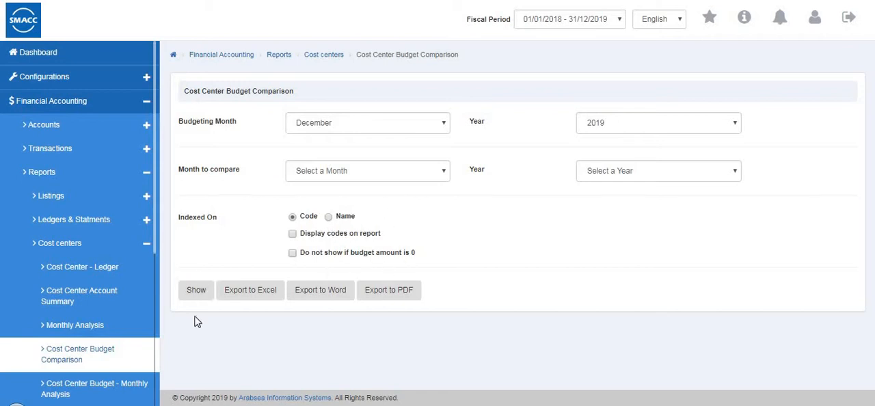
View the starting month choices of Cost Center Budget - Monthly Analysis and open the Cost Center Accounts Budget Comparison options.
{"action": "scroll", "coordinate": [68, 297], "scroll_direction": "down", "scroll_amount": 3}
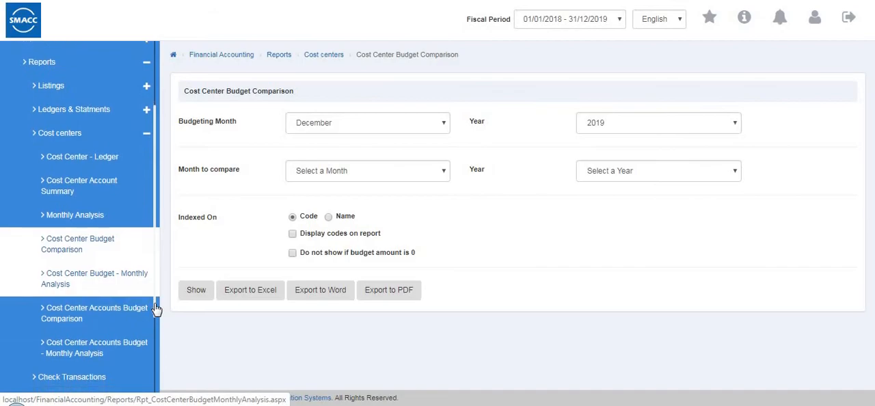
{"action": "left_click", "coordinate": [156, 305]}
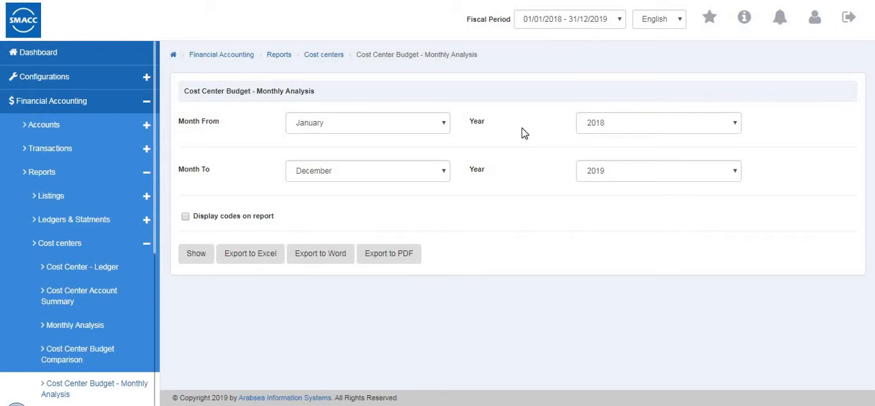
{"action": "left_click", "coordinate": [376, 130]}
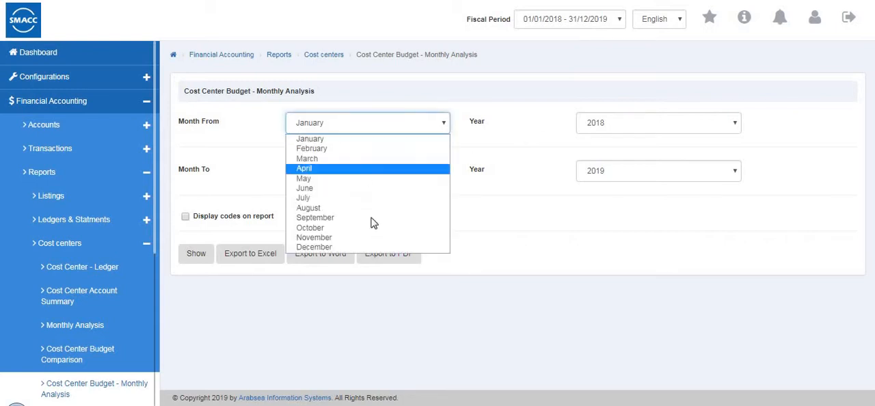
{"action": "left_click", "coordinate": [313, 273]}
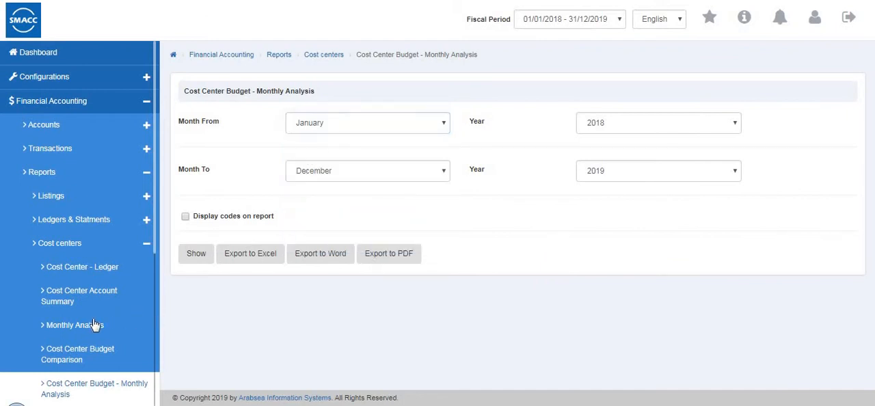
{"action": "scroll", "coordinate": [95, 325], "scroll_direction": "down", "scroll_amount": 5}
{"action": "left_click", "coordinate": [109, 287]}
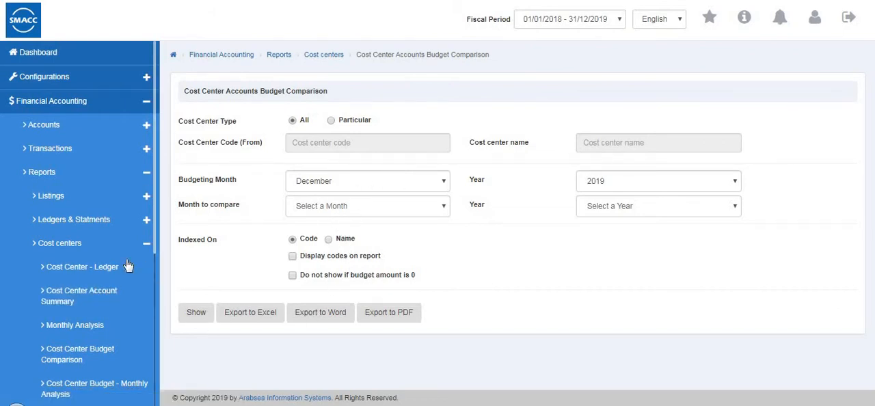
Open the Cost Center Accounts Budget - Monthly Analysis report and review its Month From and Month To choices.
{"action": "scroll", "coordinate": [96, 284], "scroll_direction": "down", "scroll_amount": 2}
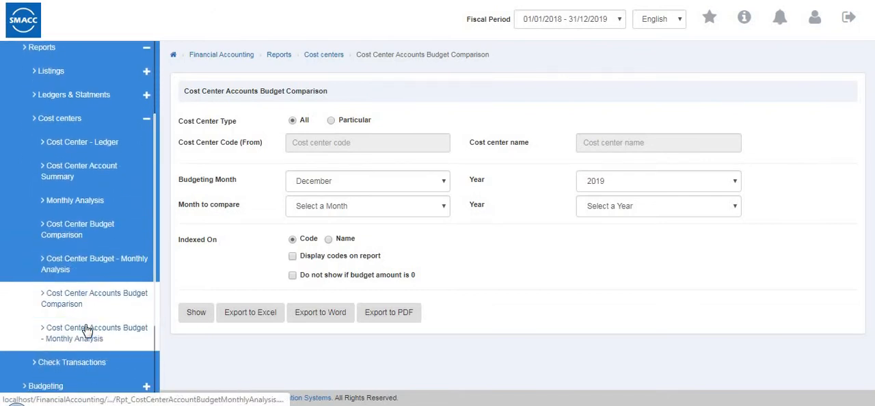
{"action": "left_click", "coordinate": [109, 339]}
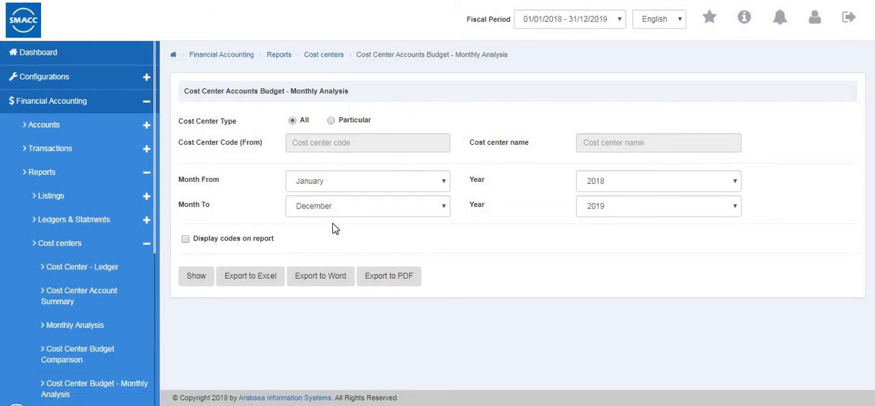
{"action": "left_click", "coordinate": [335, 183]}
{"action": "left_click", "coordinate": [486, 263]}
{"action": "left_click", "coordinate": [394, 210]}
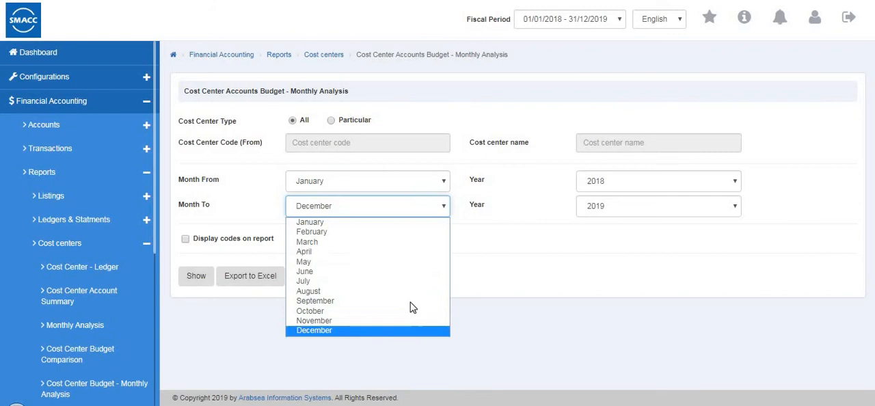
{"action": "left_click", "coordinate": [535, 277]}
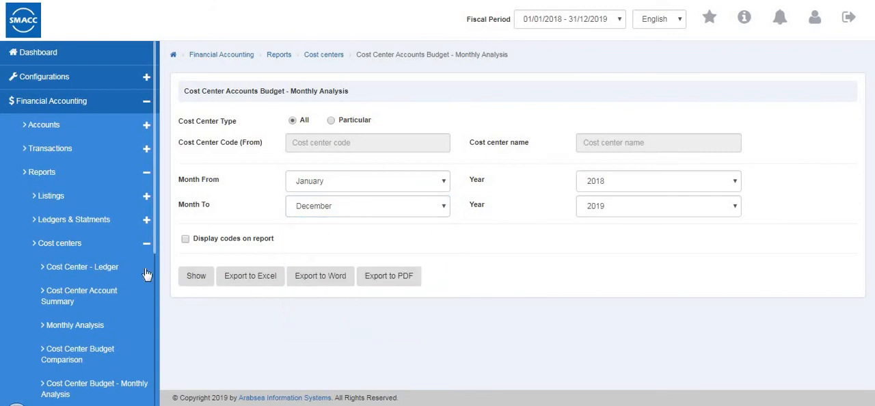
Run the Check Transactions report from the financial accounting reports.
{"action": "scroll", "coordinate": [135, 312], "scroll_direction": "down", "scroll_amount": 1}
{"action": "scroll", "coordinate": [135, 313], "scroll_direction": "down", "scroll_amount": 3}
{"action": "left_click", "coordinate": [117, 365]}
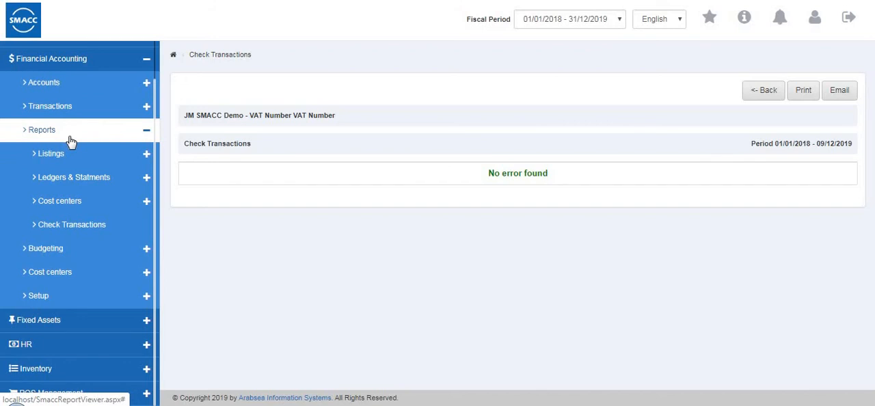
Open the Budgeting Table for updating, look over its account rows and monthly amounts, and save it.
{"action": "left_click", "coordinate": [70, 139]}
{"action": "left_click", "coordinate": [70, 198]}
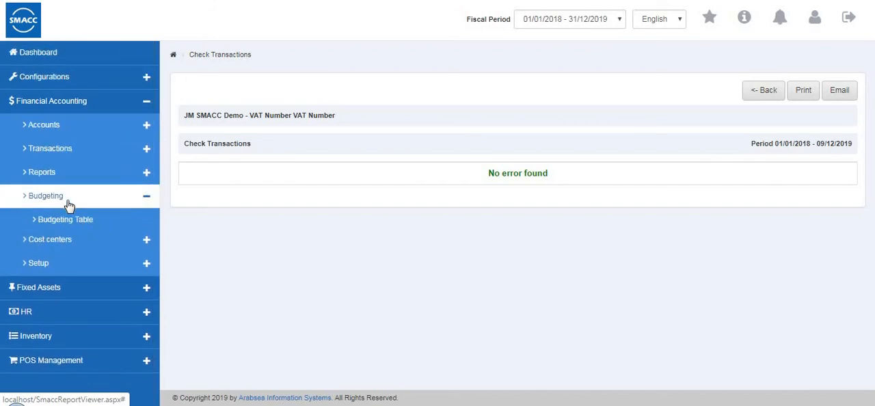
{"action": "left_click", "coordinate": [69, 224]}
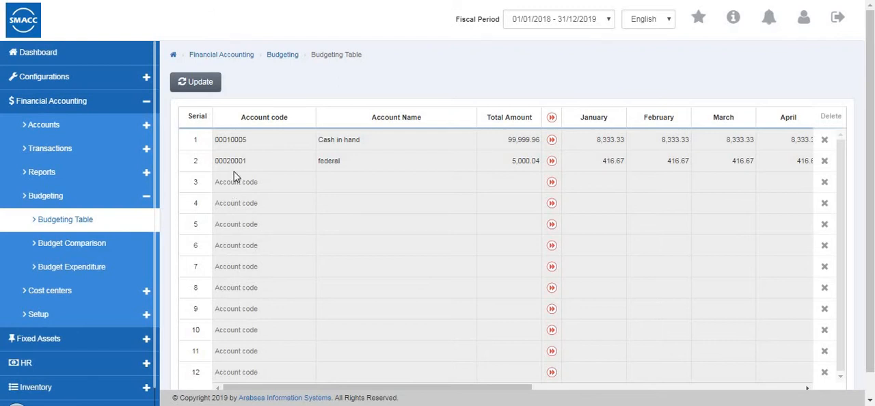
{"action": "left_click", "coordinate": [199, 87]}
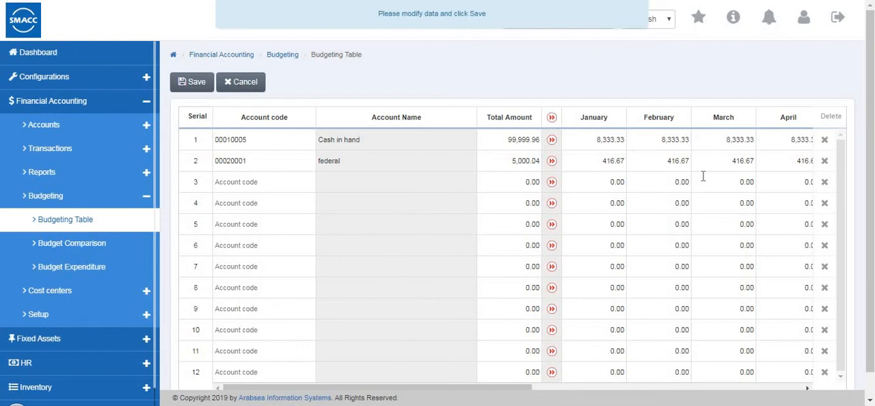
{"action": "scroll", "coordinate": [703, 176], "scroll_direction": "down", "scroll_amount": 1}
{"action": "scroll", "coordinate": [702, 176], "scroll_direction": "up", "scroll_amount": 1}
{"action": "left_click_drag", "start_coordinate": [512, 392], "coordinate": [486, 340]}
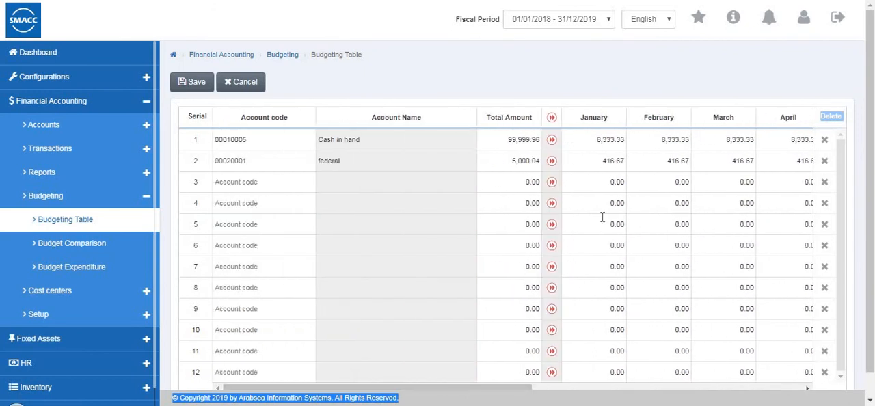
{"action": "left_click", "coordinate": [193, 86]}
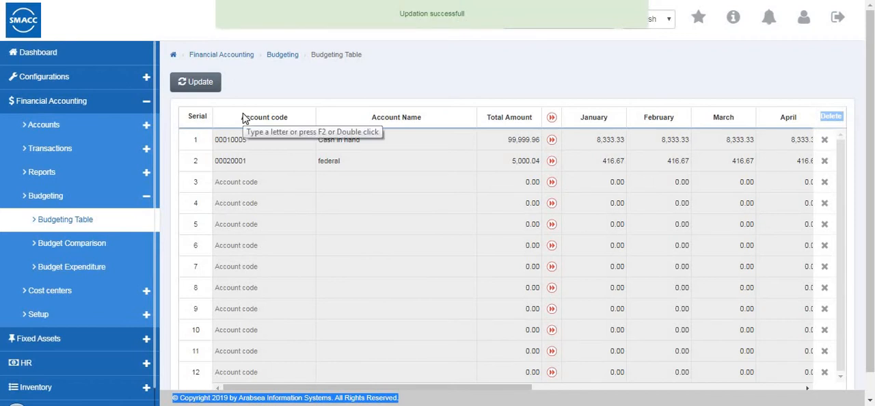
Show the Budget Comparison report for December 2019 compared to January 2019, review it, and return to its options.
{"action": "left_click", "coordinate": [106, 244]}
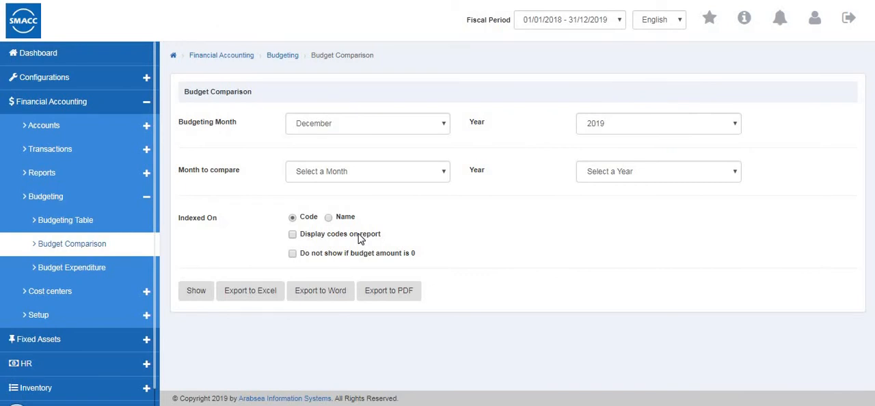
{"action": "left_click", "coordinate": [355, 133]}
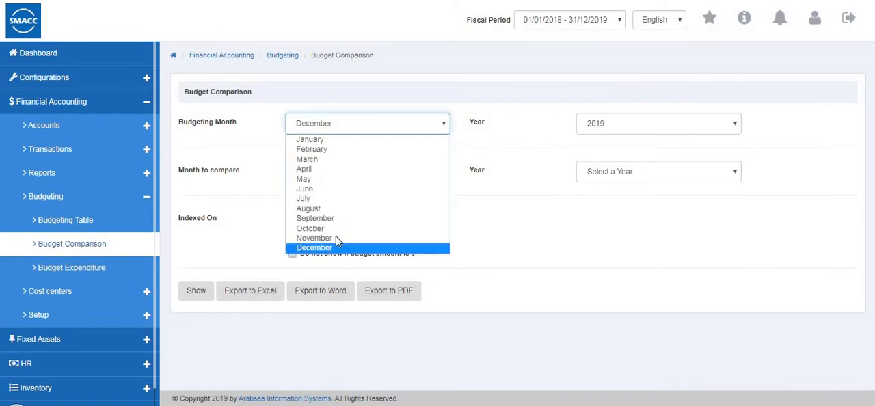
{"action": "left_click", "coordinate": [681, 130]}
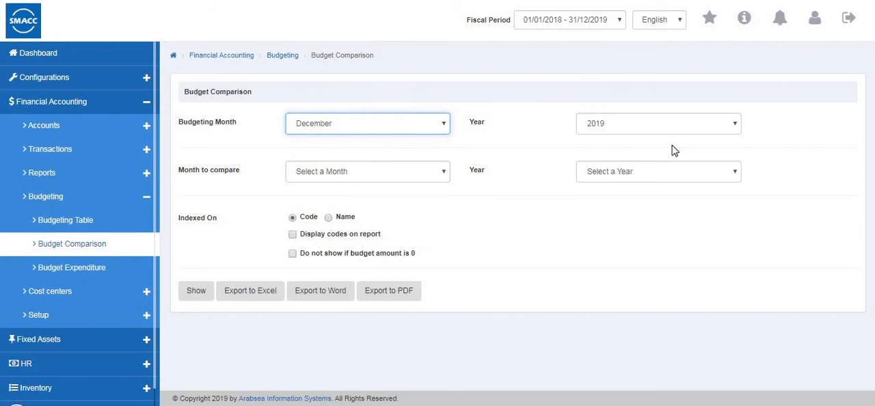
{"action": "left_click", "coordinate": [681, 131]}
{"action": "left_click", "coordinate": [672, 150]}
{"action": "left_click", "coordinate": [382, 175]}
{"action": "left_click", "coordinate": [377, 199]}
{"action": "left_click", "coordinate": [683, 175]}
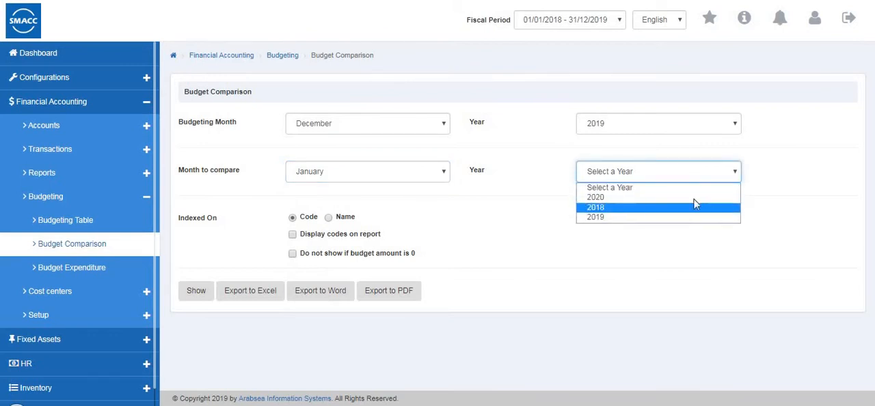
{"action": "left_click", "coordinate": [666, 217]}
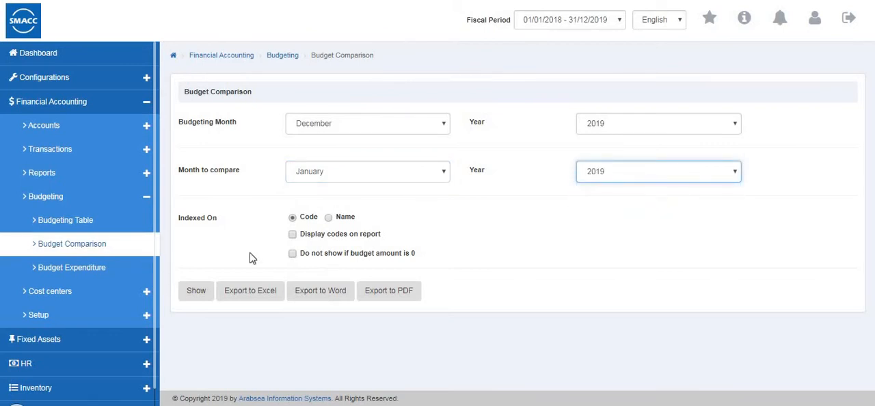
{"action": "left_click", "coordinate": [198, 296]}
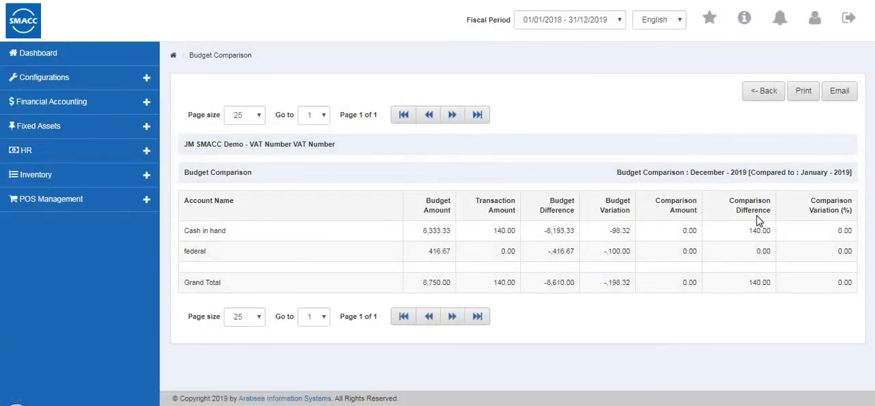
{"action": "left_click", "coordinate": [757, 92]}
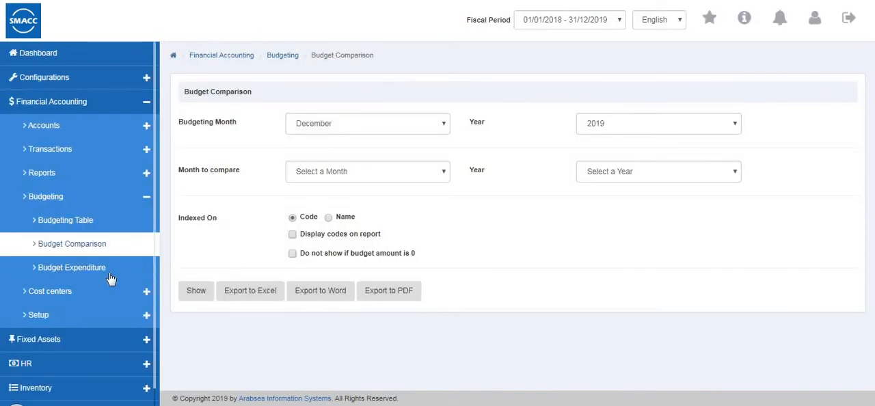
Open the Budget Expenditure report and review its month range and starting month choices.
{"action": "left_click", "coordinate": [72, 269]}
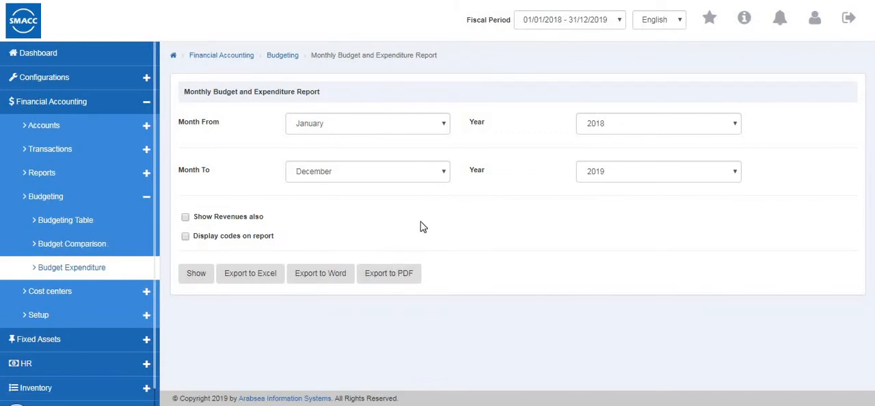
{"action": "left_click", "coordinate": [332, 127]}
{"action": "left_click", "coordinate": [332, 138]}
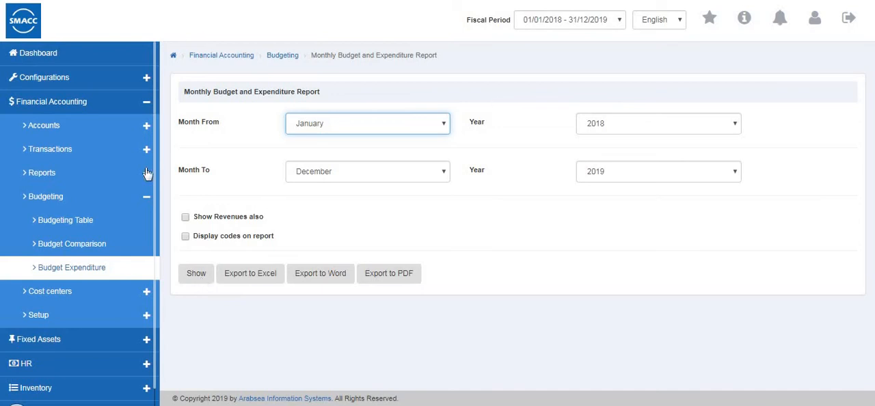
In the Cost Center Master, add and save a cost center named "cost center 4" with Sub Cost Center Support enabled.
{"action": "left_click", "coordinate": [104, 199]}
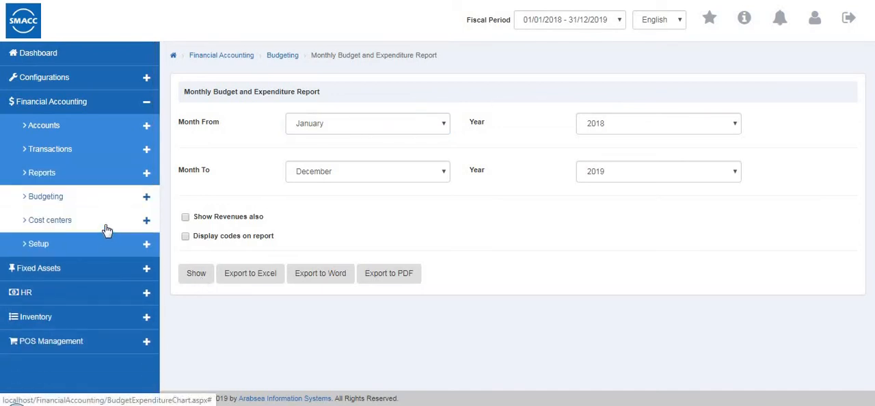
{"action": "left_click", "coordinate": [106, 230]}
{"action": "left_click", "coordinate": [97, 246]}
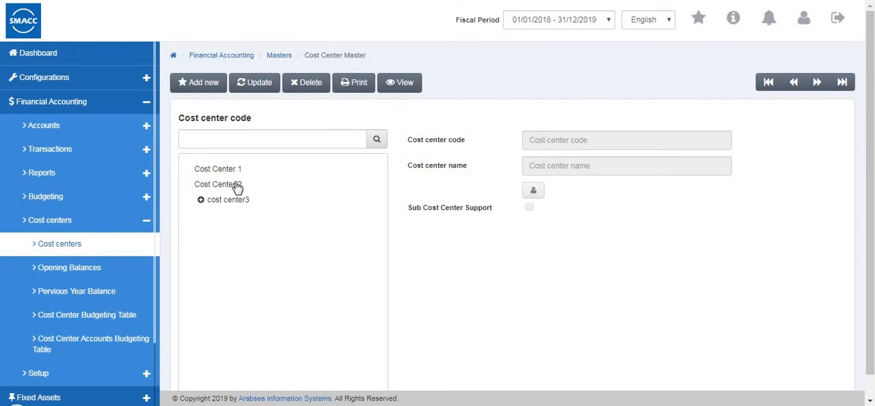
{"action": "left_click", "coordinate": [199, 83]}
{"action": "left_click", "coordinate": [529, 166]}
{"action": "type", "text": "cost center 4"}
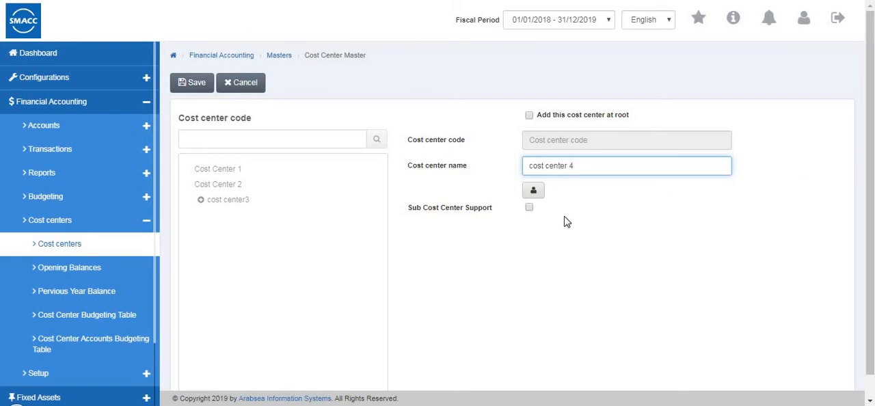
{"action": "left_click", "coordinate": [529, 207]}
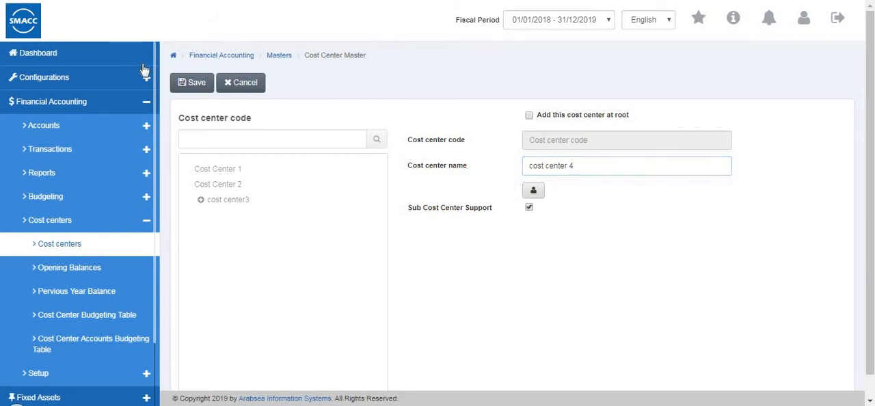
{"action": "left_click", "coordinate": [194, 82]}
Add and save a sub cost center named "4-1" under cost center 4, and collapse its branch in the tree.
{"action": "left_click", "coordinate": [209, 218]}
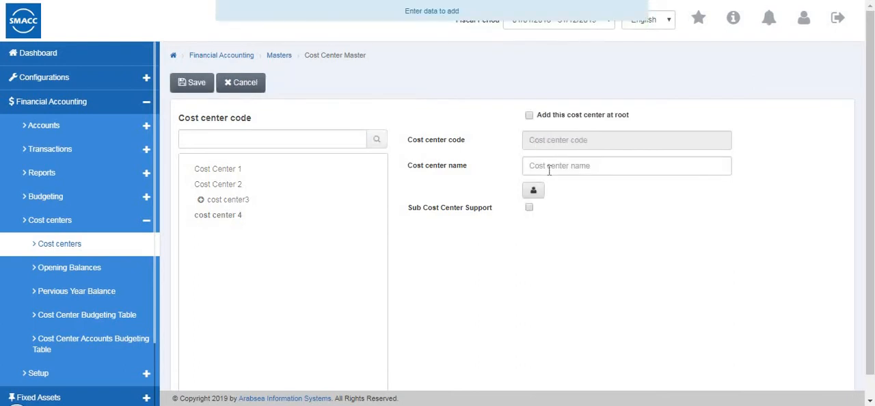
{"action": "left_click", "coordinate": [550, 167]}
{"action": "type", "text": "4"}
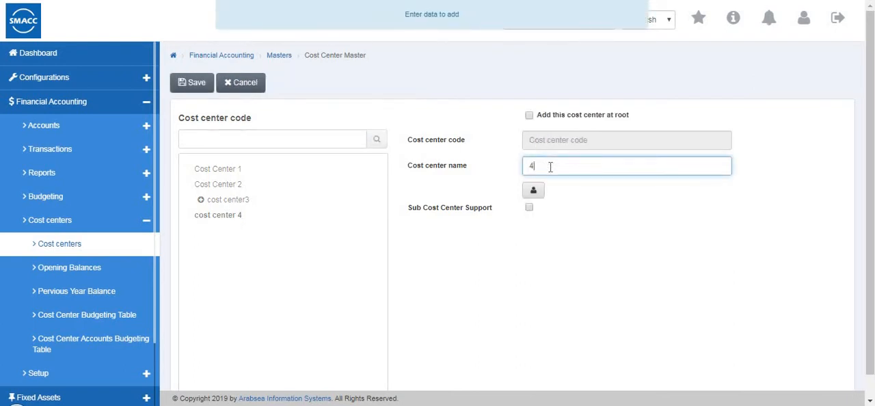
{"action": "type", "text": "-1"}
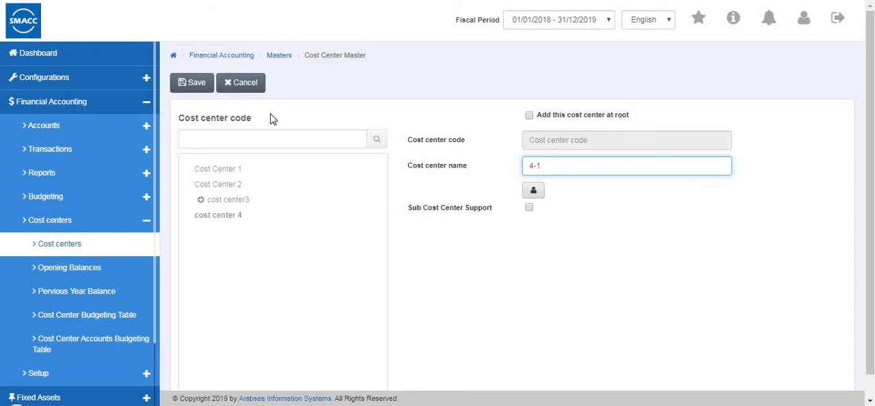
{"action": "left_click", "coordinate": [197, 85]}
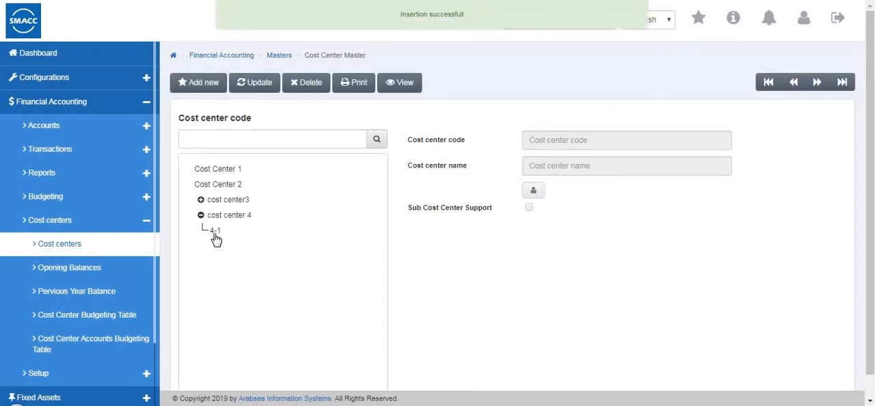
{"action": "left_click", "coordinate": [201, 216]}
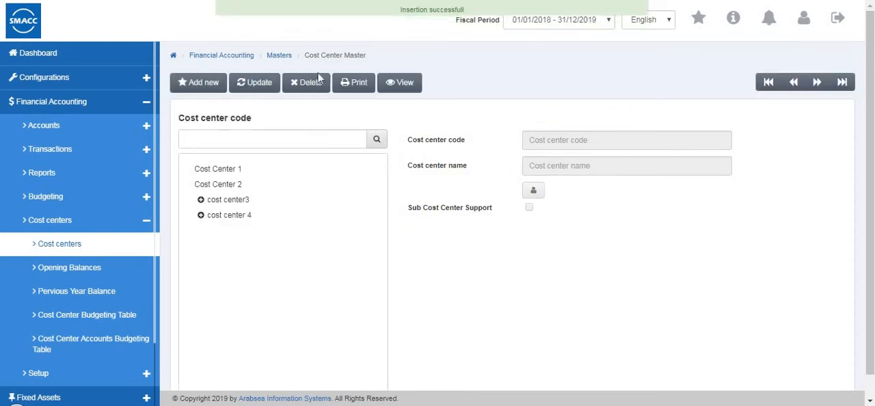
View the cost center Opening Balances form and open the cost center Previous Year Balance form.
{"action": "left_click", "coordinate": [91, 276]}
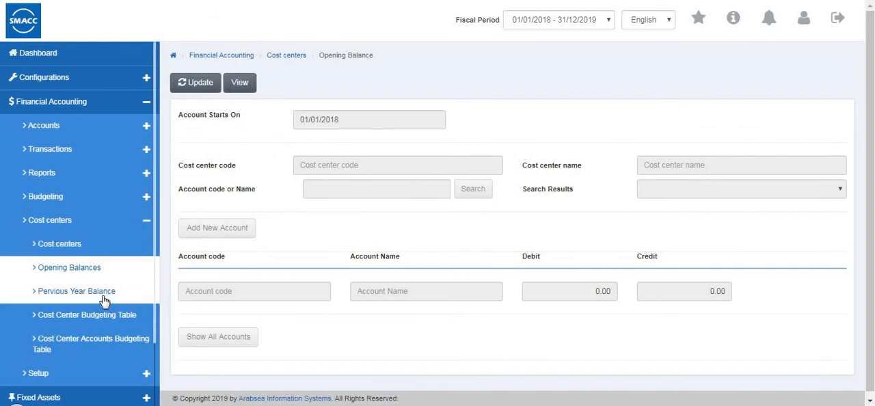
{"action": "left_click", "coordinate": [125, 290]}
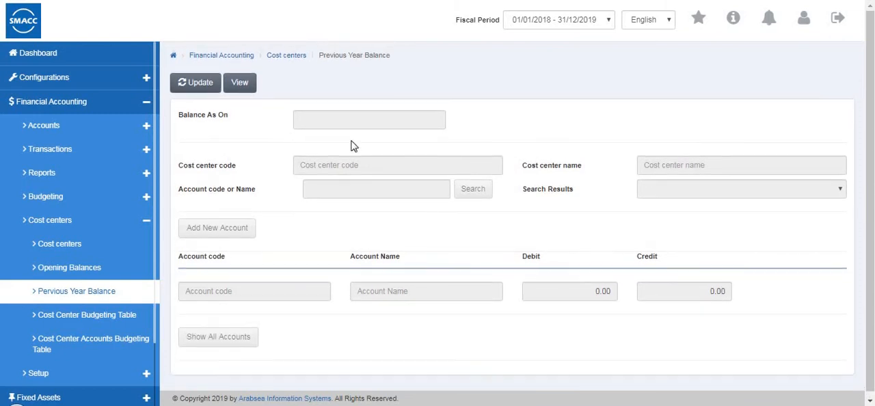
Open the Cost Center Budgeting Table and review its cost center, total amount and monthly columns through December.
{"action": "left_click", "coordinate": [116, 313]}
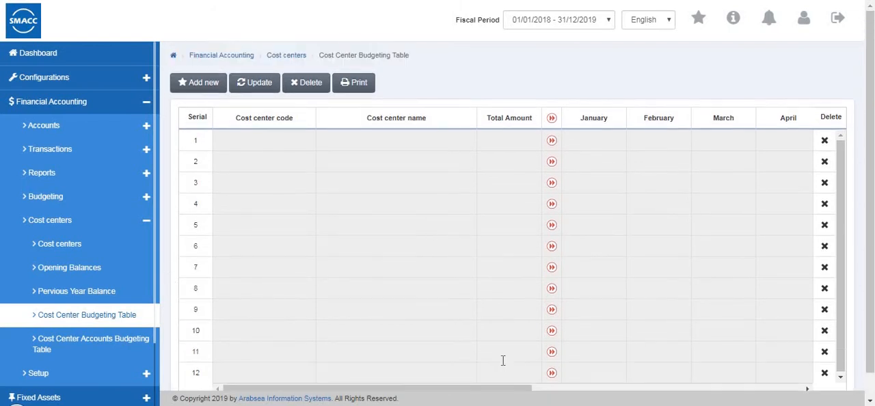
{"action": "scroll", "coordinate": [499, 358], "scroll_direction": "down", "scroll_amount": 1}
{"action": "left_click_drag", "start_coordinate": [502, 362], "coordinate": [816, 361]}
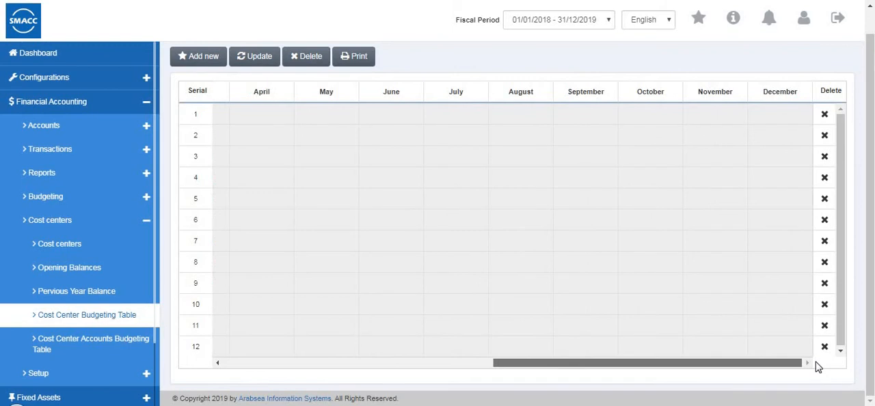
{"action": "left_click_drag", "start_coordinate": [467, 400], "coordinate": [303, 380]}
{"action": "scroll", "coordinate": [160, 351], "scroll_direction": "up", "scroll_amount": 1}
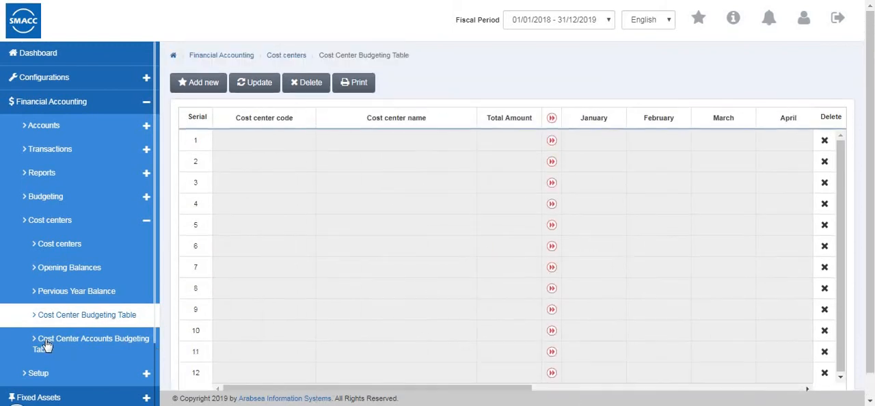
Open the Cost Center Accounts Budgeting Table and review the monthly budget amounts of the Cash in hand account.
{"action": "left_click", "coordinate": [79, 331]}
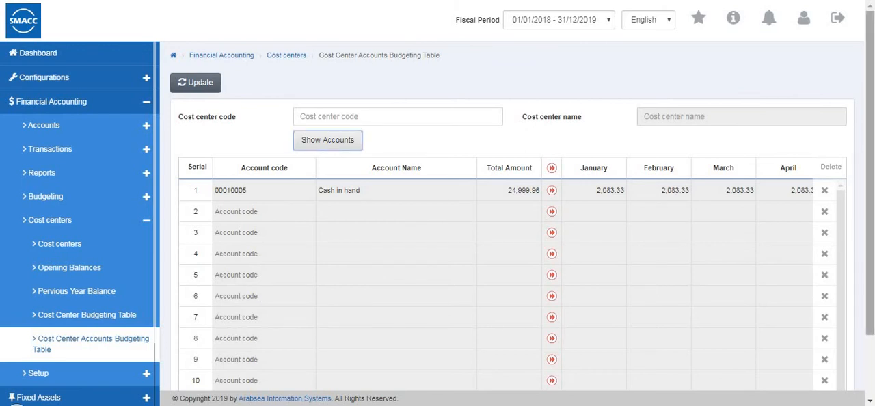
{"action": "scroll", "coordinate": [855, 318], "scroll_direction": "down", "scroll_amount": 2}
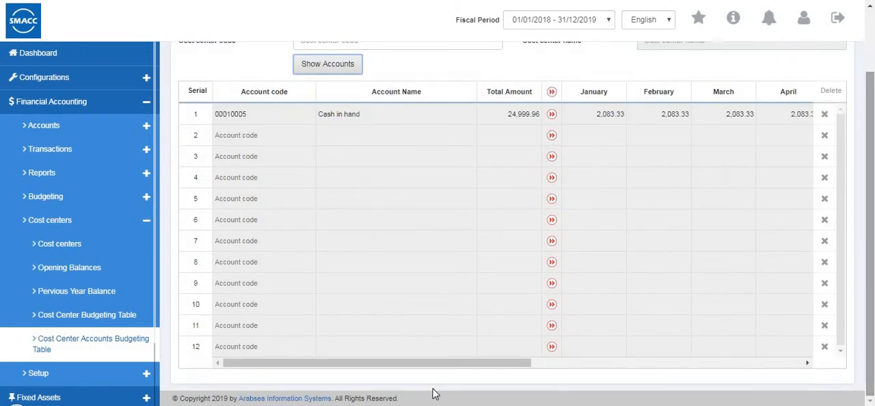
{"action": "scroll", "coordinate": [803, 329], "scroll_direction": "right", "scroll_amount": 5}
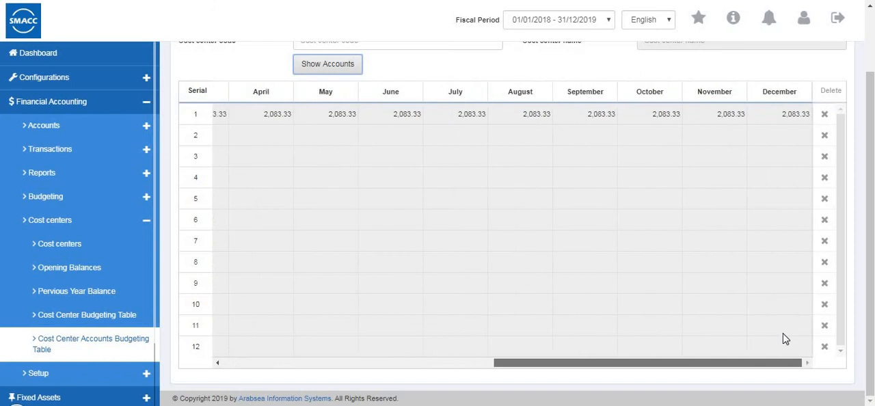
{"action": "scroll", "coordinate": [783, 337], "scroll_direction": "left", "scroll_amount": 5}
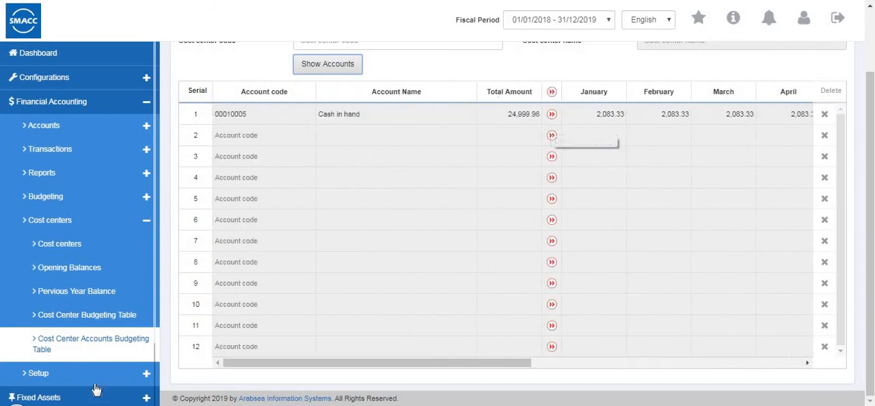
Open the Change Strings setup of Financial Accounting and review its Cash Payments and Invoice posting setup labels.
{"action": "left_click", "coordinate": [108, 223]}
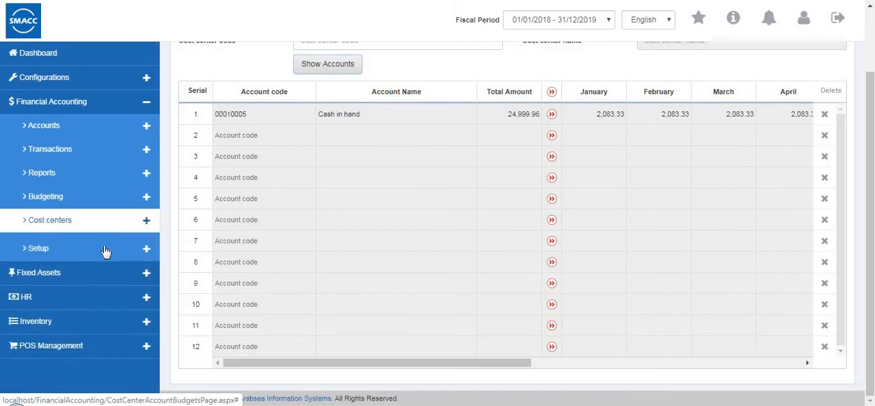
{"action": "scroll", "coordinate": [107, 248], "scroll_direction": "up", "scroll_amount": 2}
{"action": "left_click", "coordinate": [99, 247]}
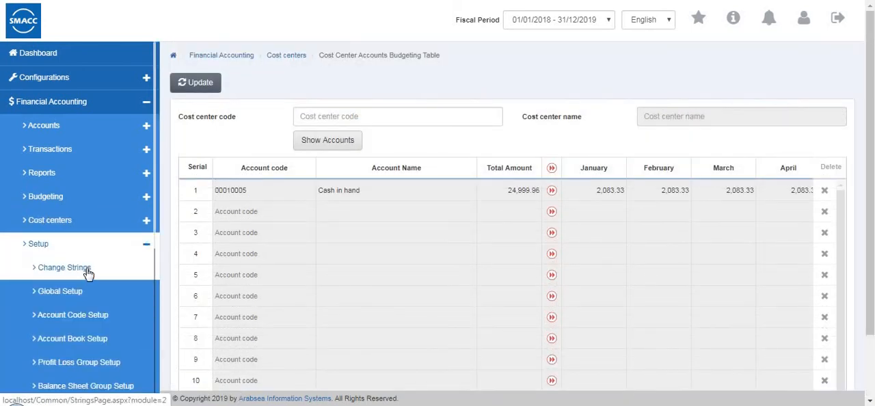
{"action": "left_click", "coordinate": [89, 273]}
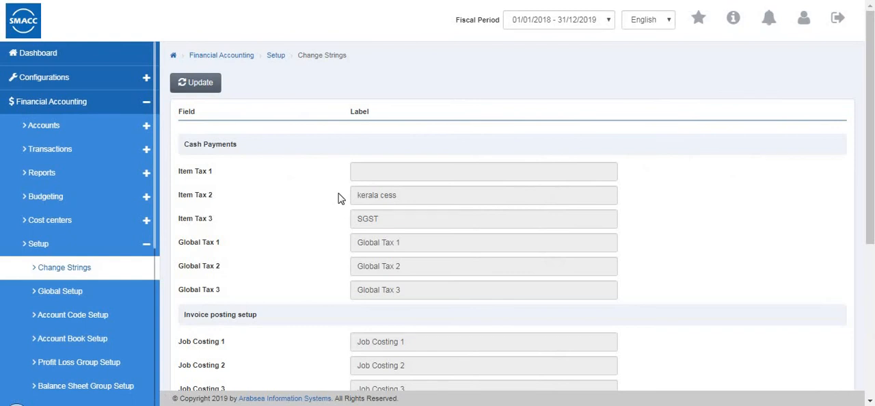
{"action": "scroll", "coordinate": [337, 199], "scroll_direction": "down", "scroll_amount": 1}
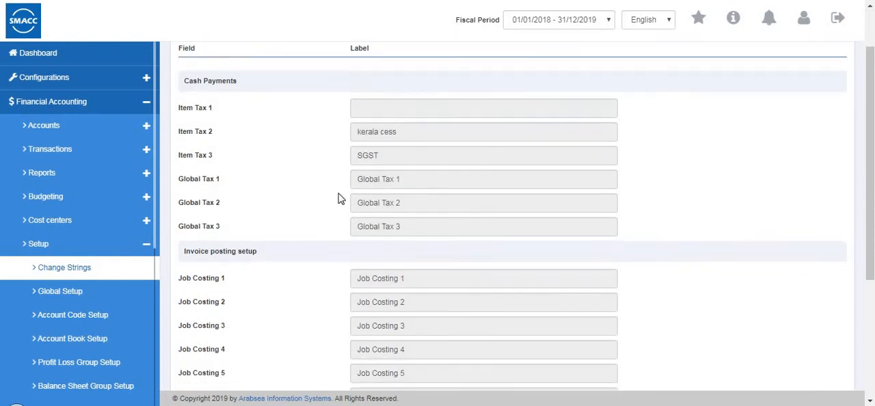
{"action": "scroll", "coordinate": [337, 198], "scroll_direction": "down", "scroll_amount": 3}
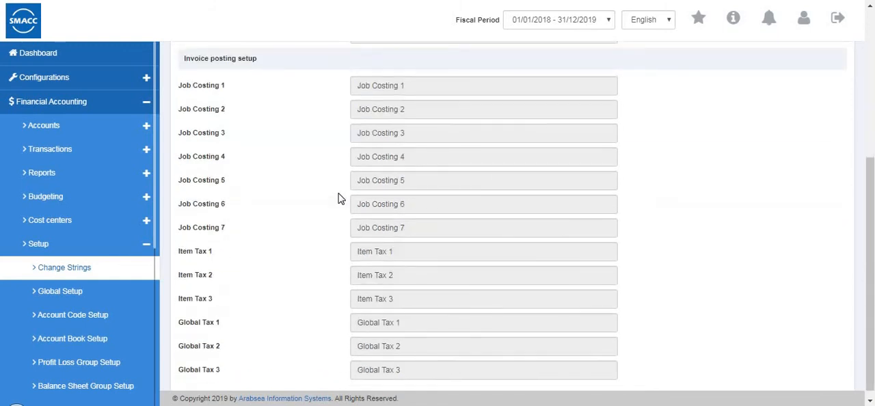
Set the Cash Payments label for Item Tax 1 to "CGST", save the strings, and look over the label list.
{"action": "left_click", "coordinate": [435, 173]}
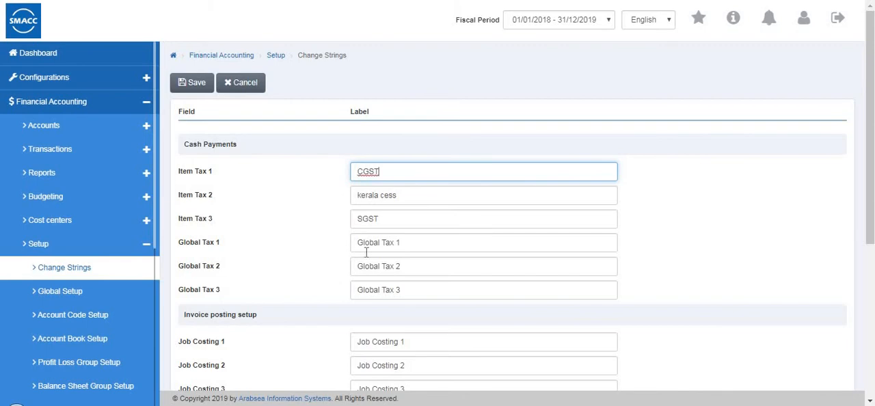
{"action": "left_click", "coordinate": [195, 83]}
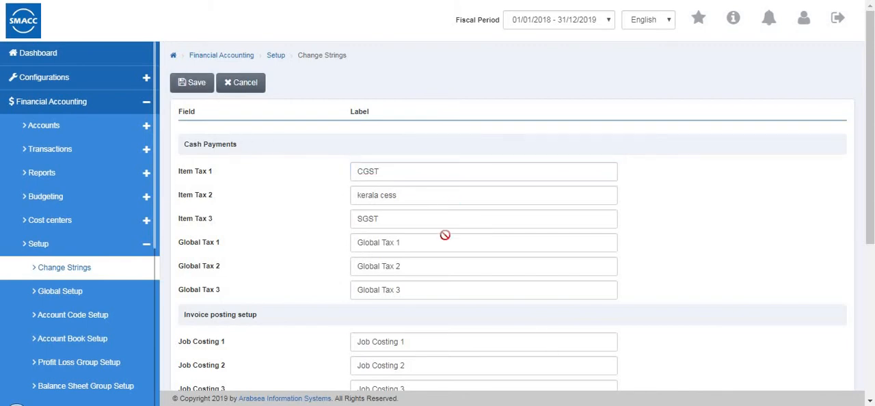
{"action": "scroll", "coordinate": [444, 235], "scroll_direction": "down", "scroll_amount": 3}
{"action": "scroll", "coordinate": [444, 235], "scroll_direction": "up", "scroll_amount": 3}
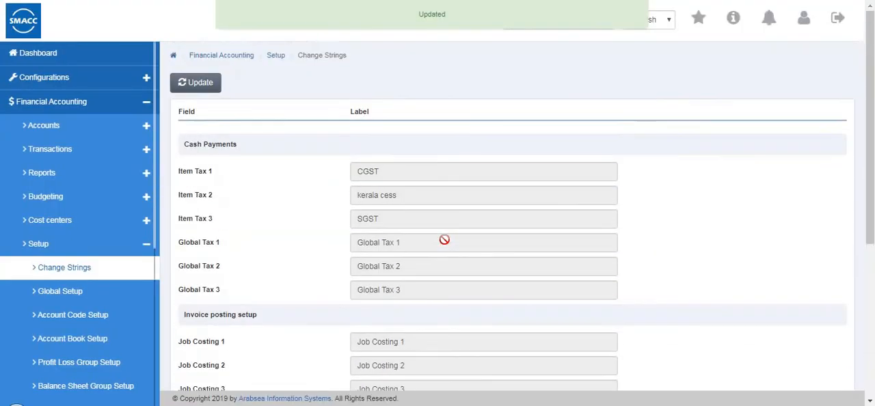
{"action": "scroll", "coordinate": [444, 239], "scroll_direction": "down", "scroll_amount": 3}
{"action": "scroll", "coordinate": [444, 240], "scroll_direction": "down", "scroll_amount": 2}
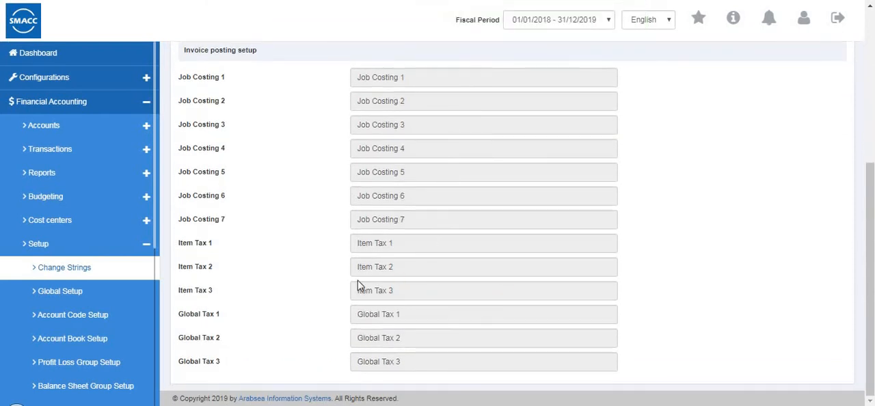
{"action": "scroll", "coordinate": [357, 285], "scroll_direction": "up", "scroll_amount": 4}
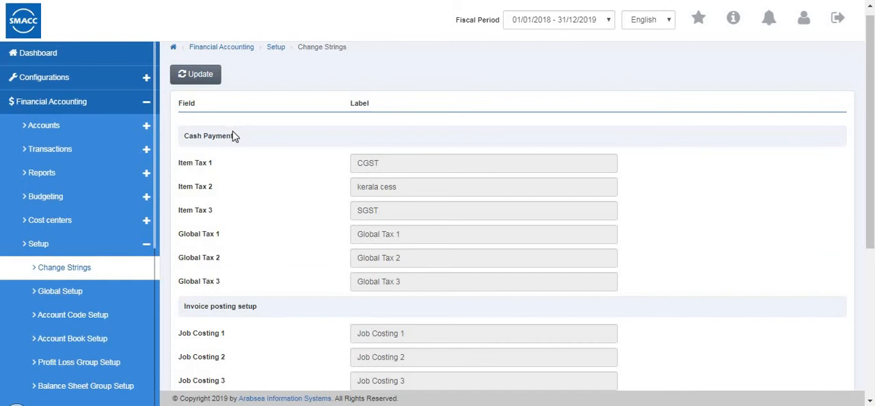
Open the Global Setup for editing and review its cost center, currency, card charges and document upload options.
{"action": "left_click", "coordinate": [89, 302]}
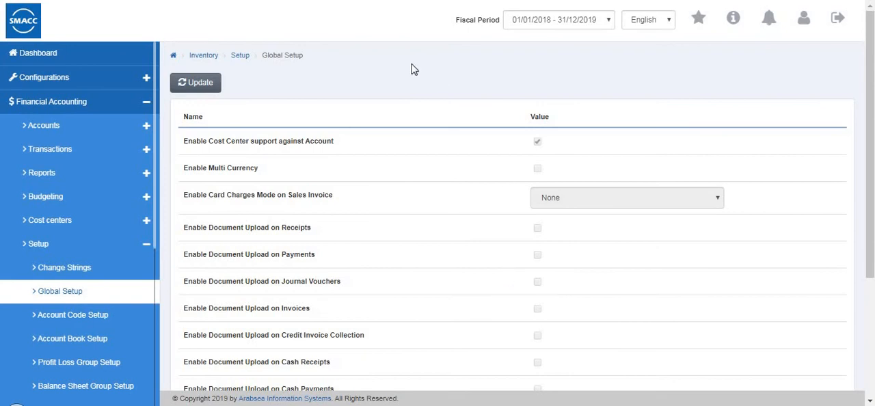
{"action": "left_click", "coordinate": [211, 83]}
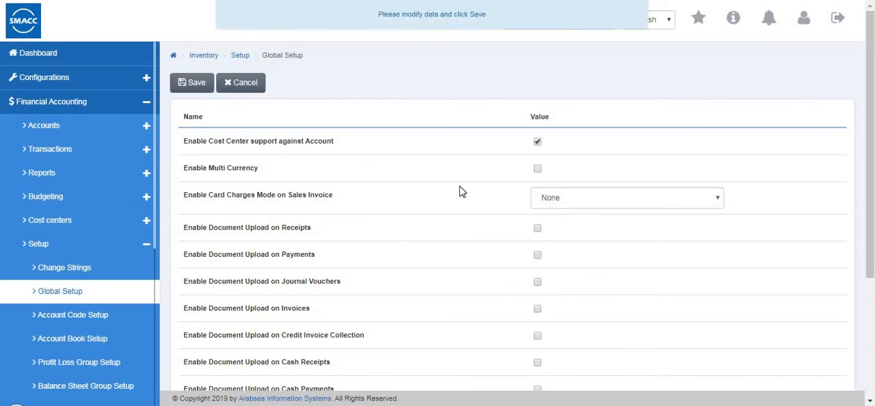
{"action": "scroll", "coordinate": [459, 191], "scroll_direction": "down", "scroll_amount": 3}
{"action": "scroll", "coordinate": [356, 174], "scroll_direction": "up", "scroll_amount": 3}
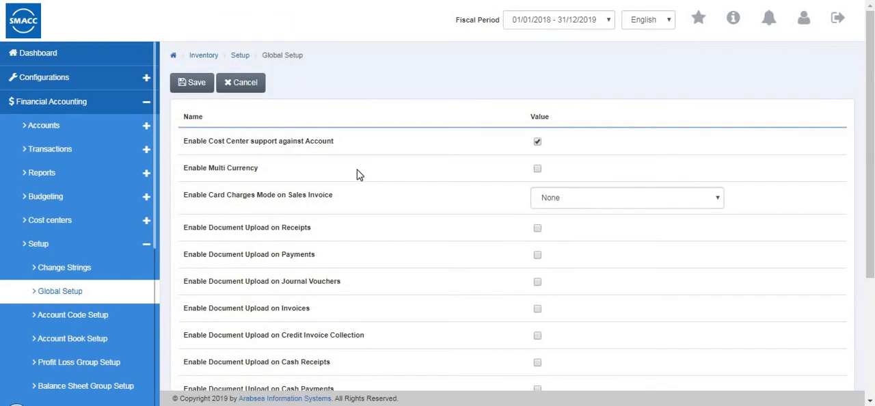
{"action": "scroll", "coordinate": [357, 174], "scroll_direction": "down", "scroll_amount": 3}
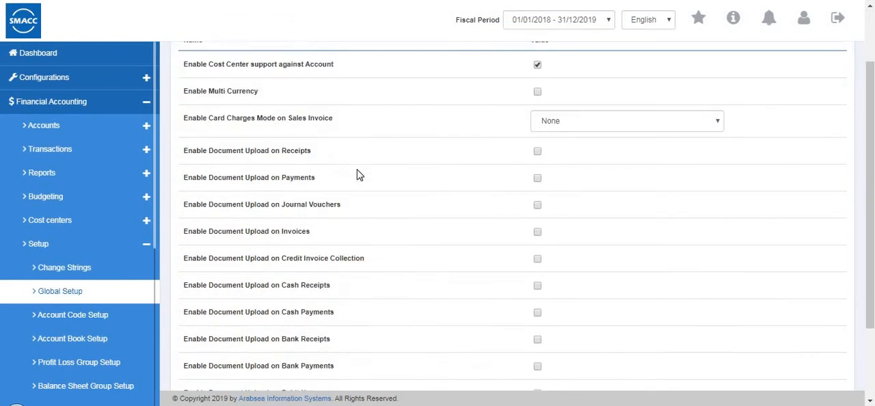
{"action": "scroll", "coordinate": [375, 182], "scroll_direction": "up", "scroll_amount": 3}
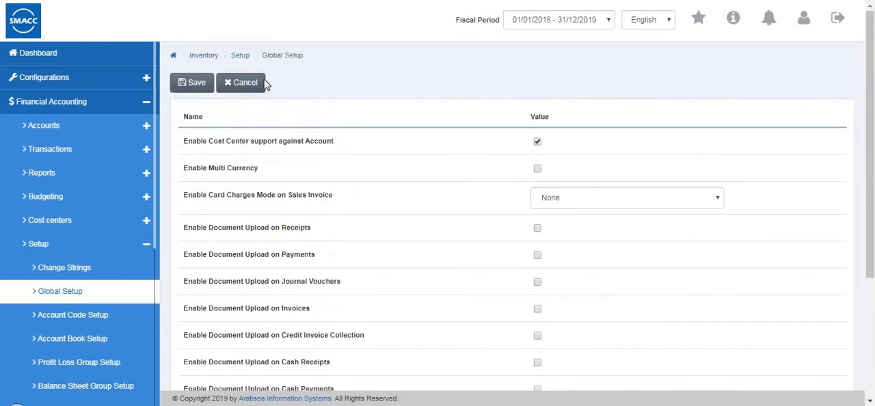
Toggle Enable Multi Currency on and back off, keep the sales invoice card charges mode at None, and save the global setup.
{"action": "left_click", "coordinate": [537, 168]}
{"action": "scroll", "coordinate": [216, 171], "scroll_direction": "down", "scroll_amount": 1}
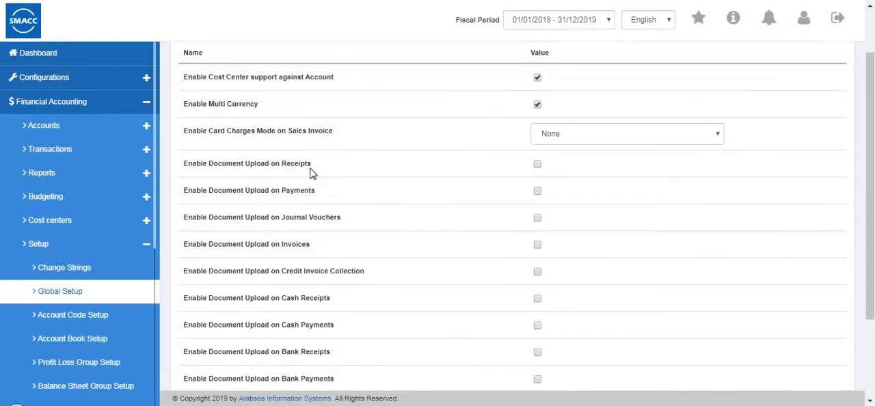
{"action": "left_click", "coordinate": [538, 166]}
{"action": "scroll", "coordinate": [451, 179], "scroll_direction": "up", "scroll_amount": 1}
{"action": "left_click", "coordinate": [537, 170]}
{"action": "left_click", "coordinate": [549, 197]}
{"action": "key", "text": "Up"}
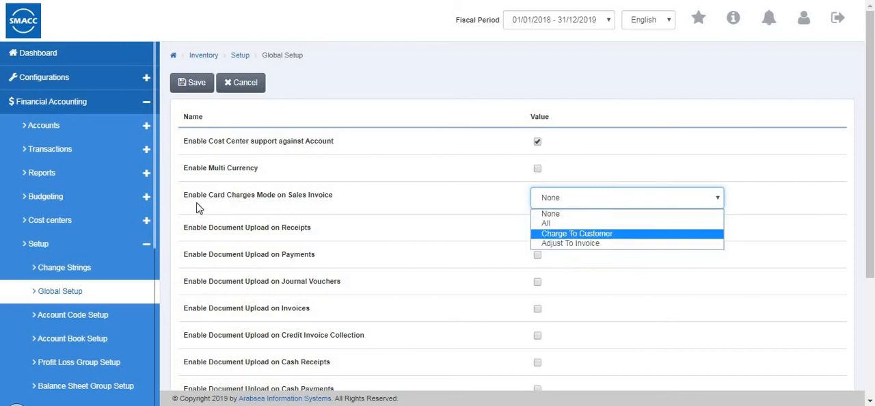
{"action": "left_click", "coordinate": [550, 215]}
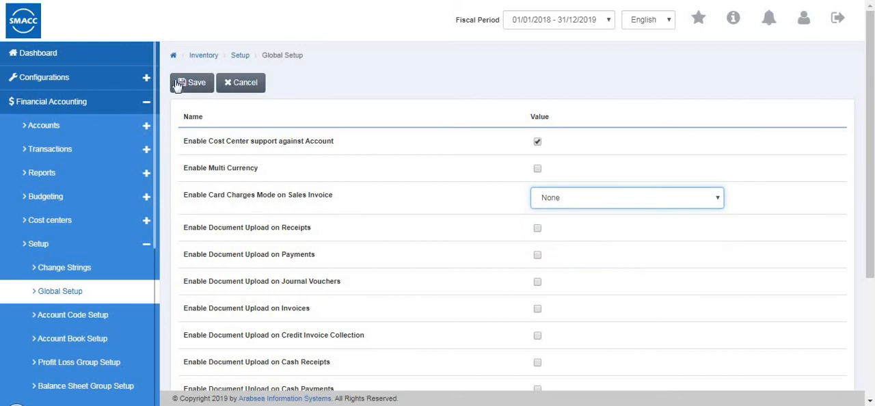
{"action": "left_click", "coordinate": [187, 88]}
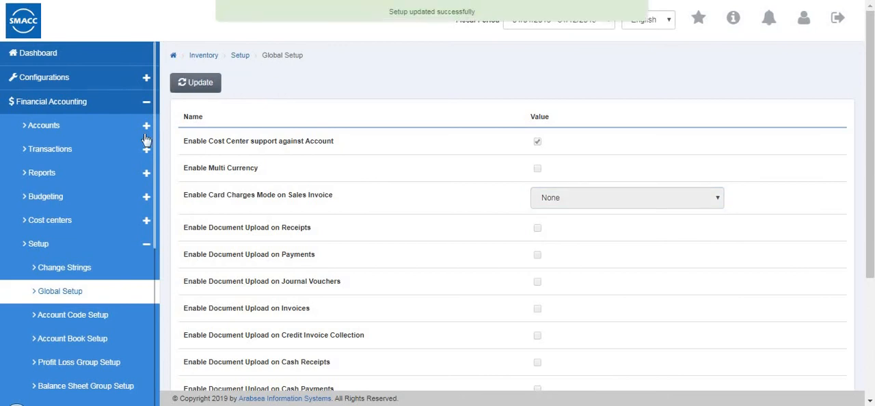
Open the Account Code Setup and review the Is code auto option and the code level values.
{"action": "left_click", "coordinate": [85, 316]}
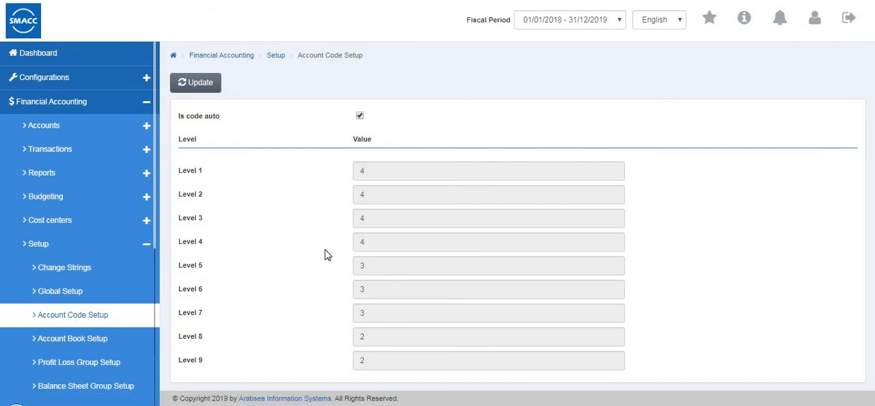
{"action": "left_click", "coordinate": [202, 83]}
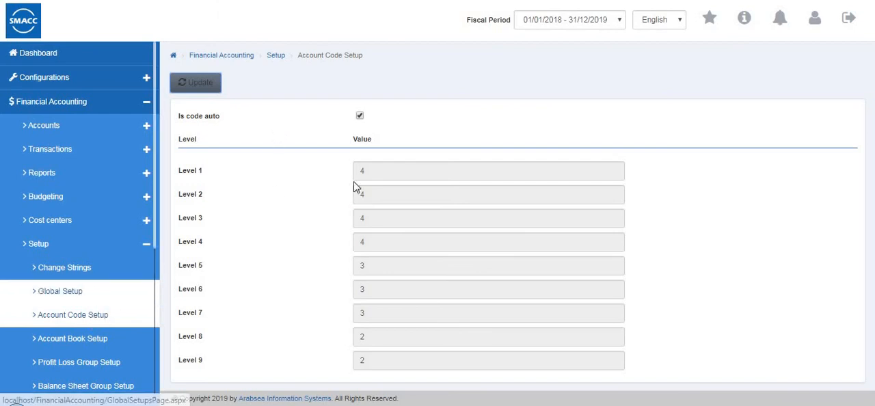
{"action": "left_click", "coordinate": [358, 116]}
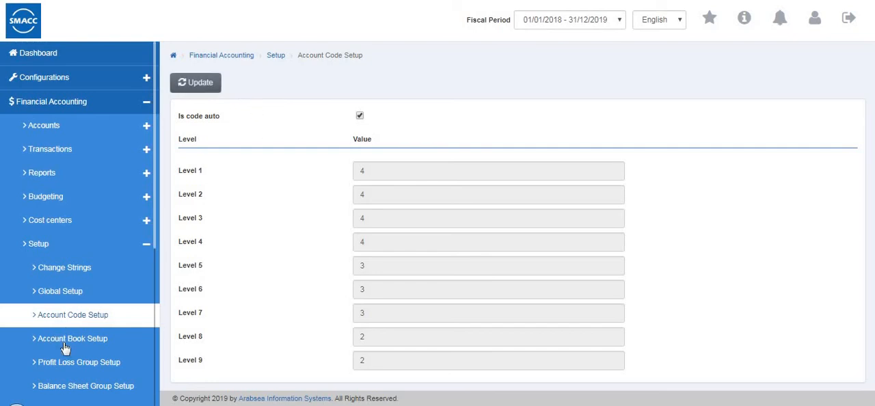
Open the Account Book Setup for editing, review its default accounts, and save it as is.
{"action": "left_click", "coordinate": [87, 334]}
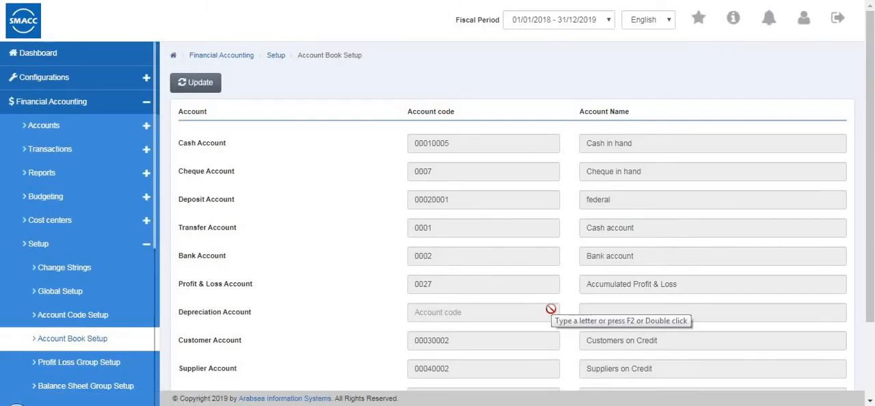
{"action": "left_click", "coordinate": [182, 88]}
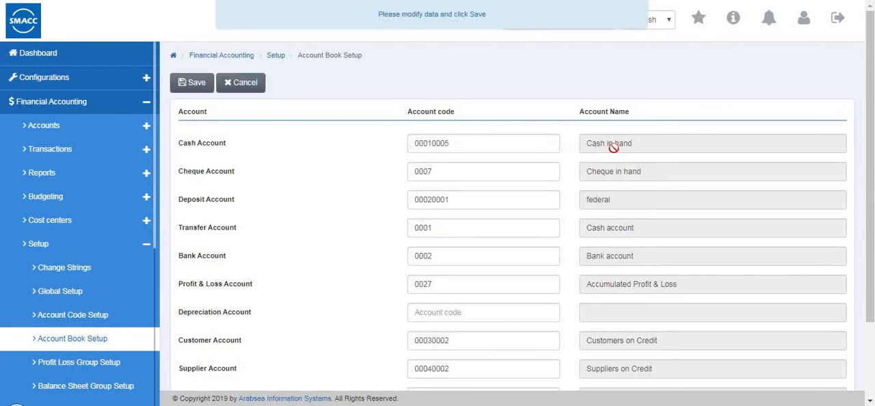
{"action": "left_click", "coordinate": [192, 82]}
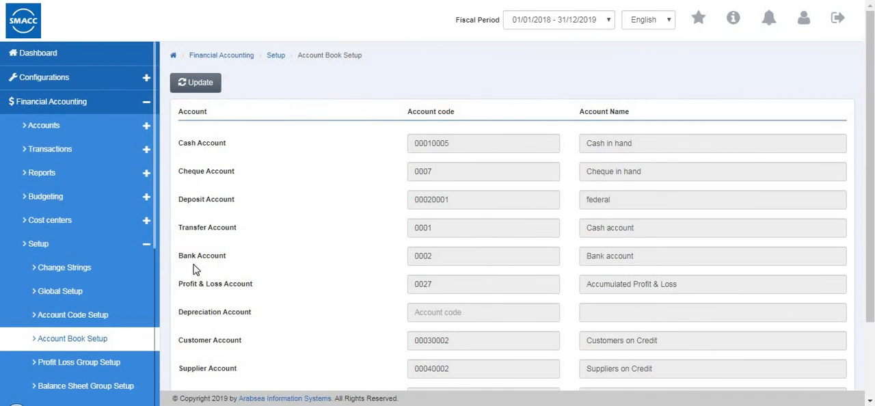
Open the Profit Loss Group Setup for editing and review the classes assigned to the first accounts.
{"action": "scroll", "coordinate": [91, 274], "scroll_direction": "down", "scroll_amount": 2}
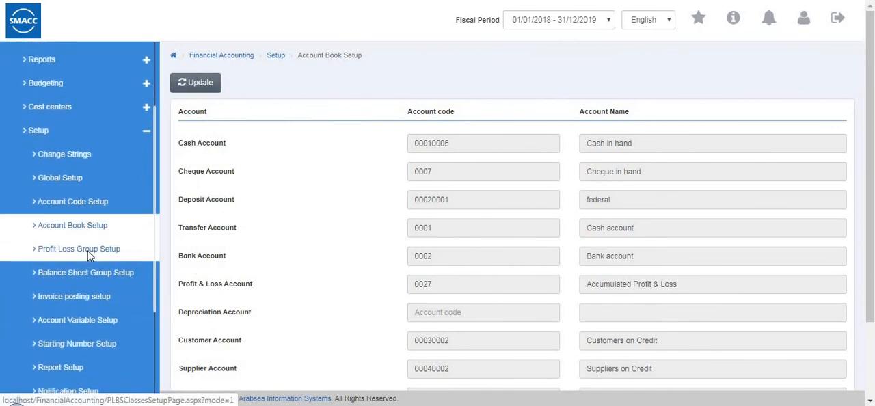
{"action": "left_click", "coordinate": [89, 254]}
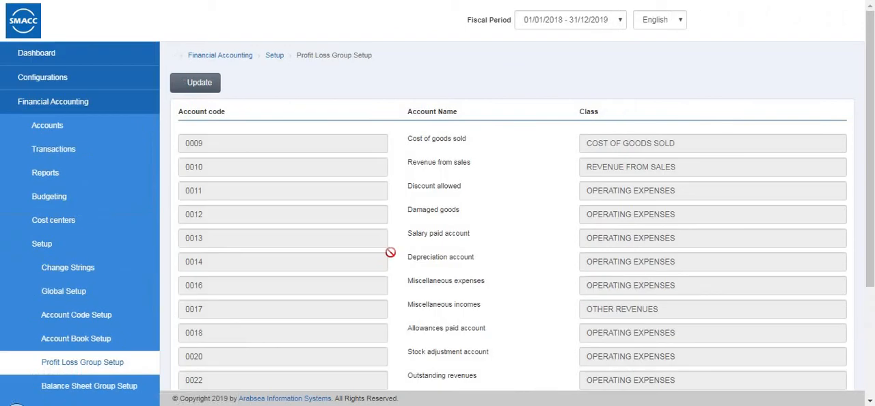
{"action": "left_click", "coordinate": [191, 84]}
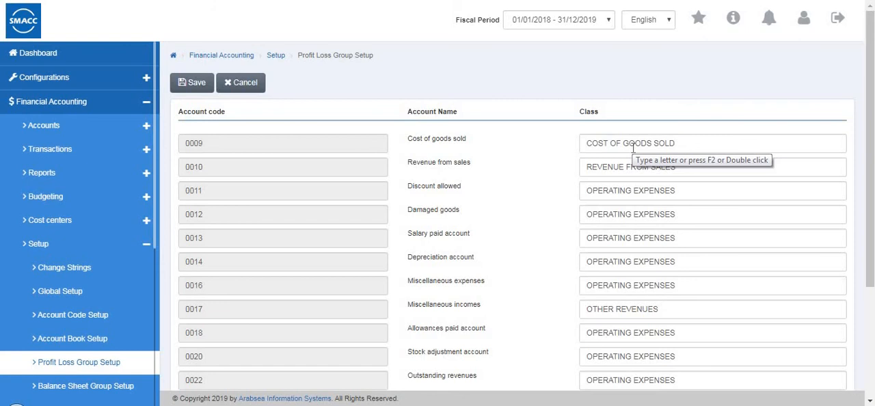
{"action": "left_click", "coordinate": [688, 142]}
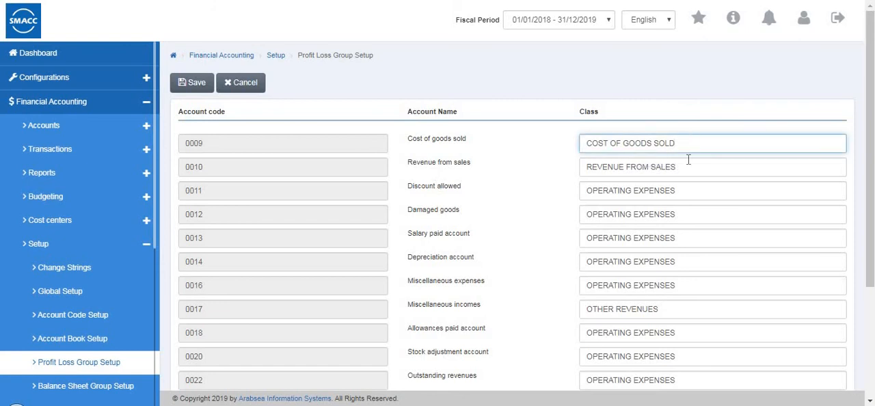
{"action": "left_click", "coordinate": [689, 170]}
{"action": "left_click", "coordinate": [689, 194]}
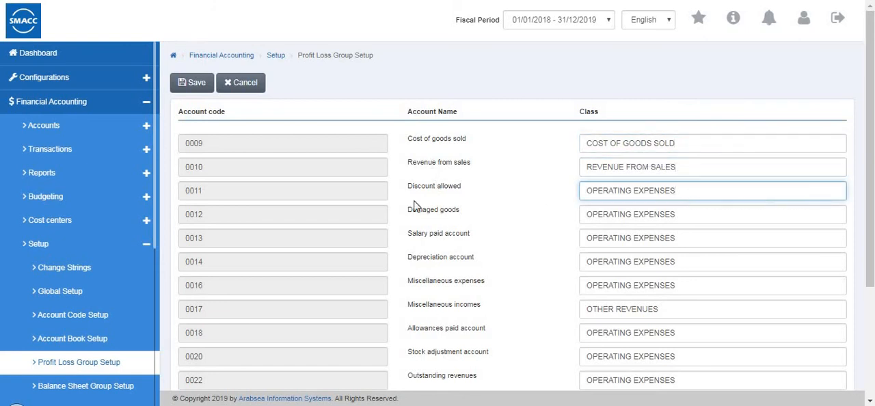
Open the Balance Sheet Group Setup for editing and review its profit and loss account and the class assigned to each account.
{"action": "left_click", "coordinate": [109, 388]}
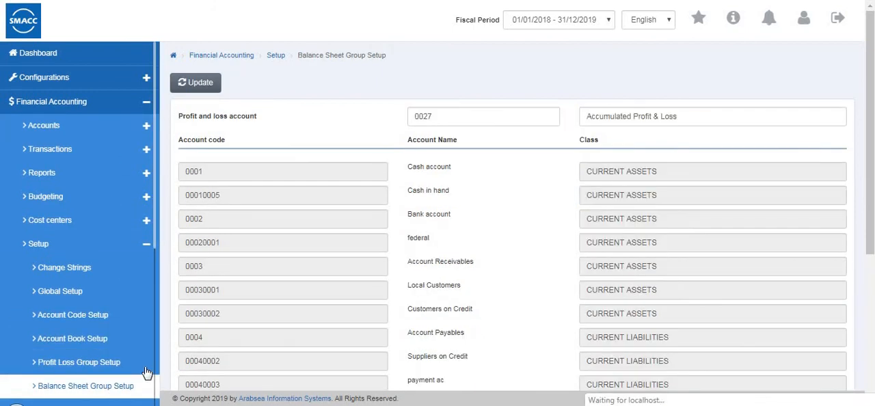
{"action": "scroll", "coordinate": [591, 219], "scroll_direction": "down", "scroll_amount": 2}
{"action": "scroll", "coordinate": [492, 171], "scroll_direction": "up", "scroll_amount": 2}
{"action": "left_click", "coordinate": [200, 81]}
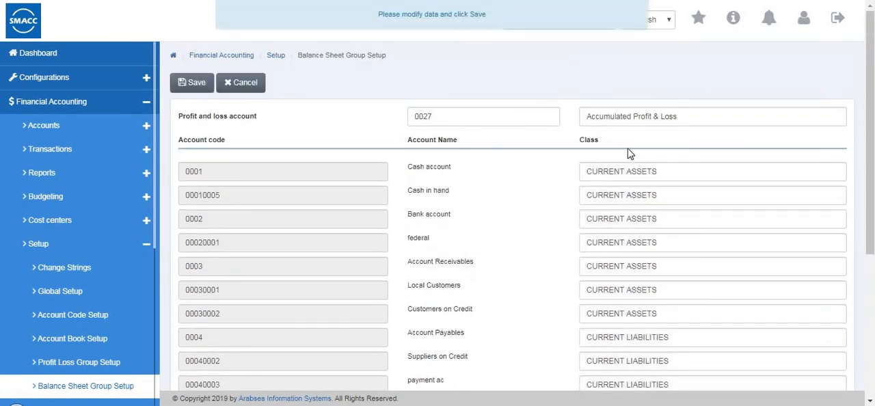
{"action": "left_click", "coordinate": [478, 114]}
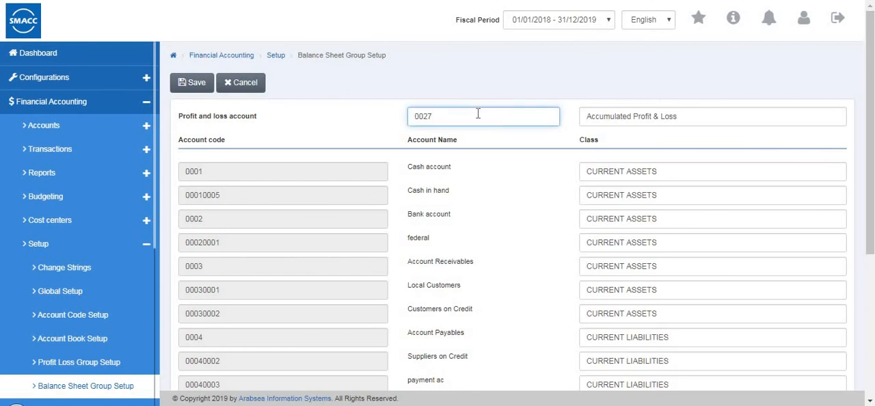
{"action": "left_click", "coordinate": [731, 120]}
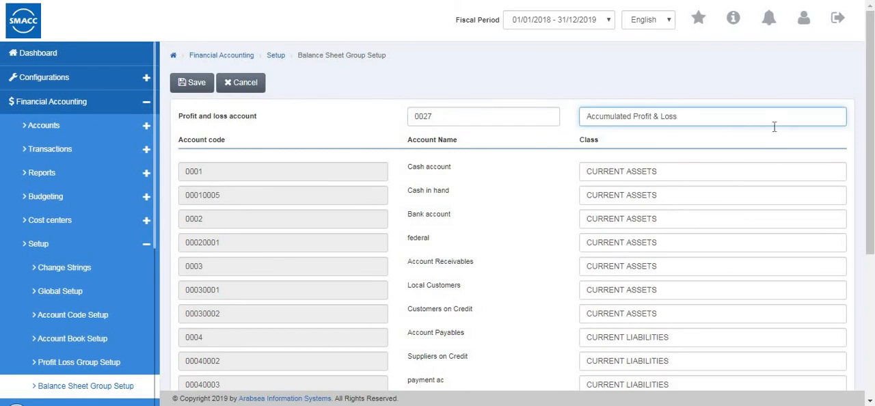
{"action": "scroll", "coordinate": [531, 188], "scroll_direction": "down", "scroll_amount": 1}
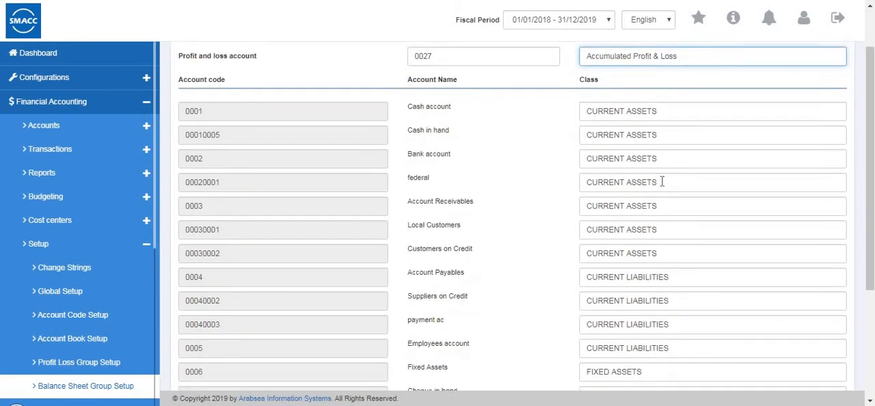
{"action": "scroll", "coordinate": [662, 182], "scroll_direction": "up", "scroll_amount": 1}
{"action": "key", "text": "Tab"}
{"action": "key", "text": "Tab"}
{"action": "key", "text": "Tab"}
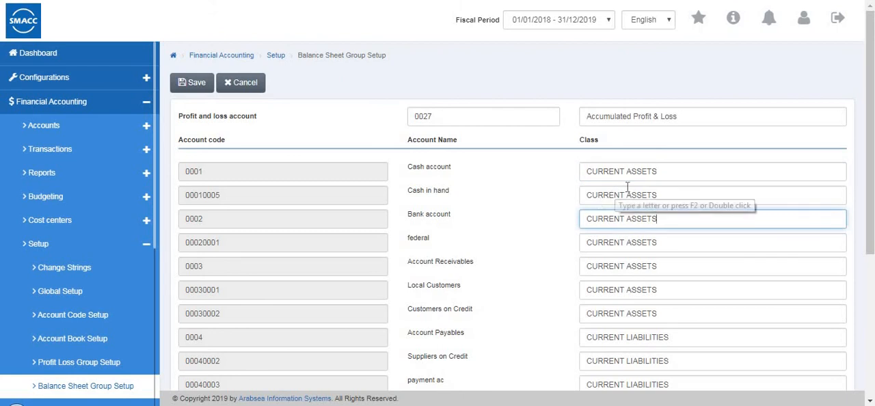
Open the Invoice posting setup and review the available payment types, keeping Cash selected.
{"action": "scroll", "coordinate": [96, 292], "scroll_direction": "down", "scroll_amount": 1}
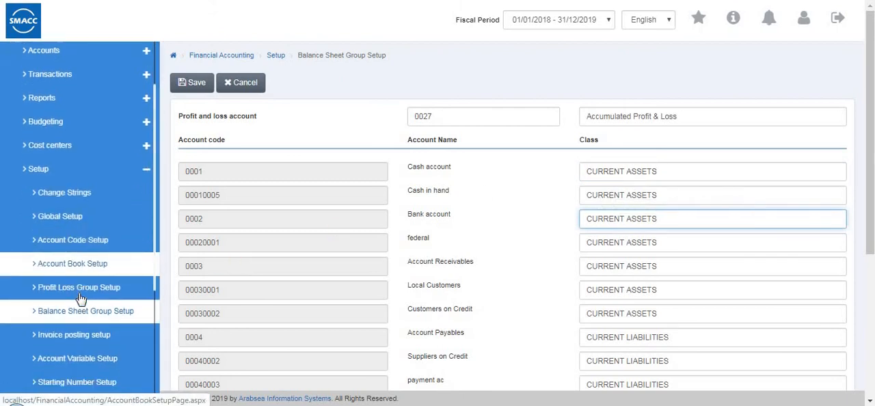
{"action": "scroll", "coordinate": [80, 297], "scroll_direction": "down", "scroll_amount": 1}
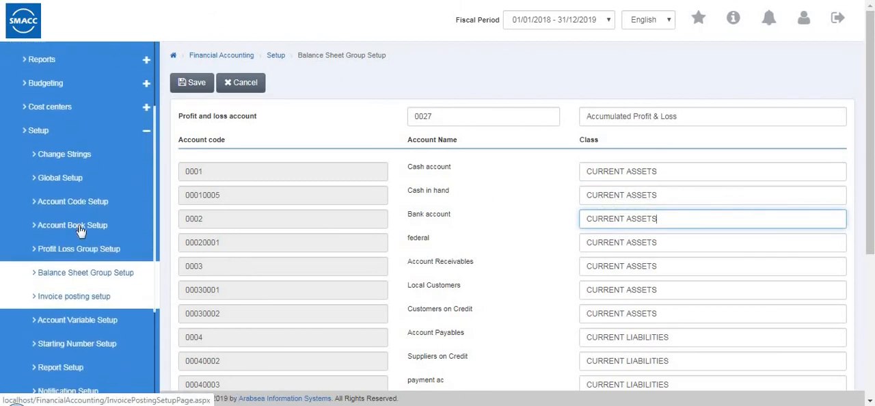
{"action": "left_click", "coordinate": [75, 298]}
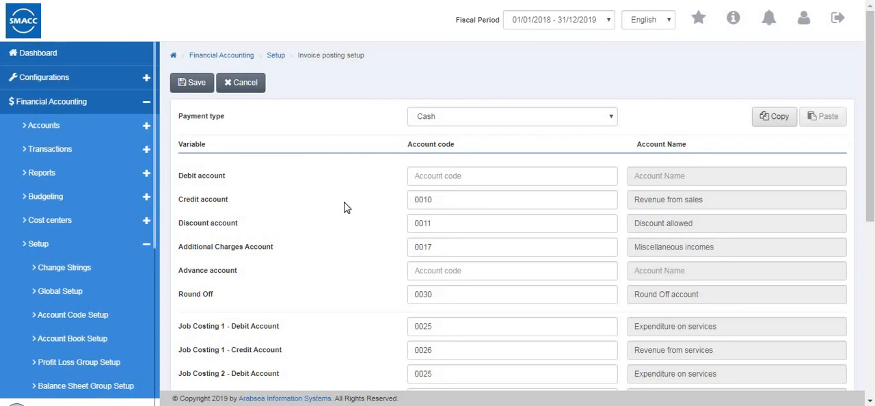
{"action": "left_click", "coordinate": [441, 117]}
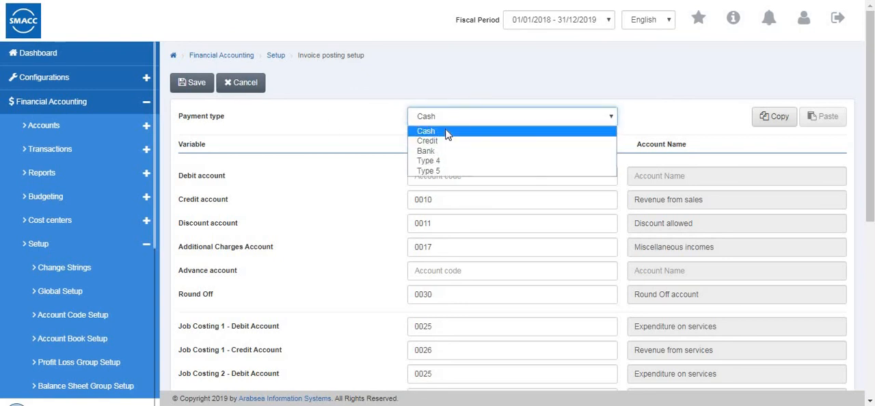
{"action": "left_click", "coordinate": [694, 170]}
{"action": "scroll", "coordinate": [504, 168], "scroll_direction": "down", "scroll_amount": 3}
{"action": "scroll", "coordinate": [504, 168], "scroll_direction": "up", "scroll_amount": 3}
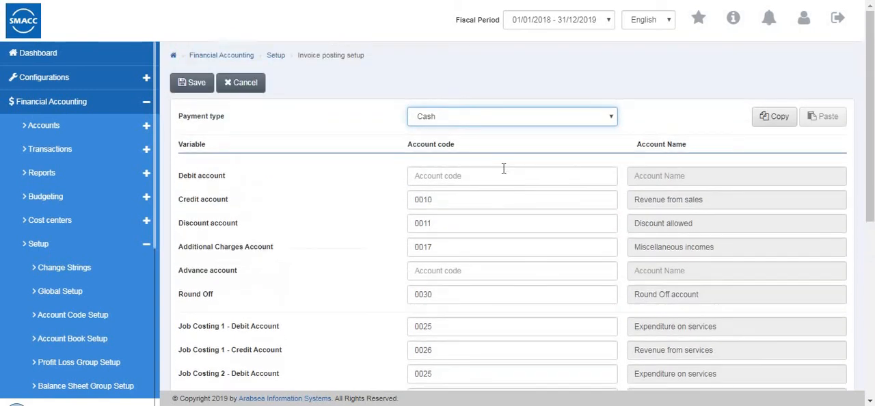
Examine the debit account choices, job costing accounts and tax accounts for Cash invoices, and cancel editing without saving.
{"action": "left_click", "coordinate": [489, 175]}
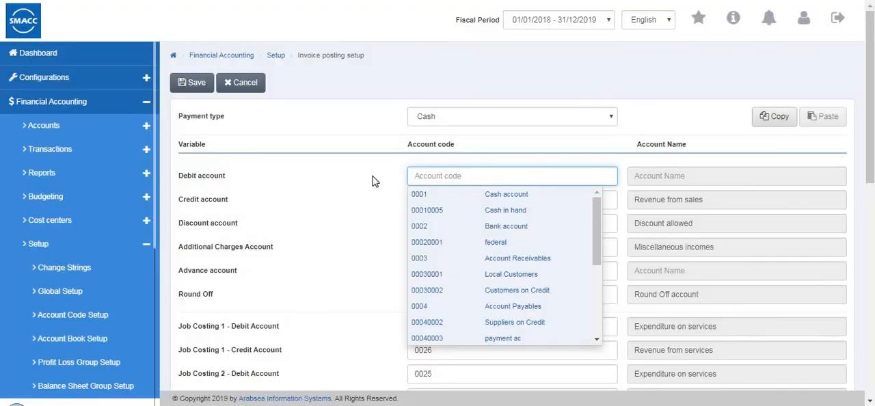
{"action": "left_click", "coordinate": [327, 178]}
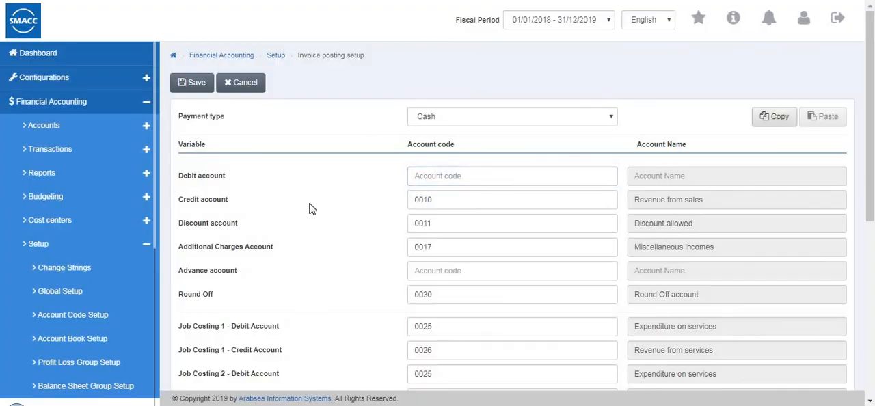
{"action": "scroll", "coordinate": [309, 208], "scroll_direction": "down", "scroll_amount": 5}
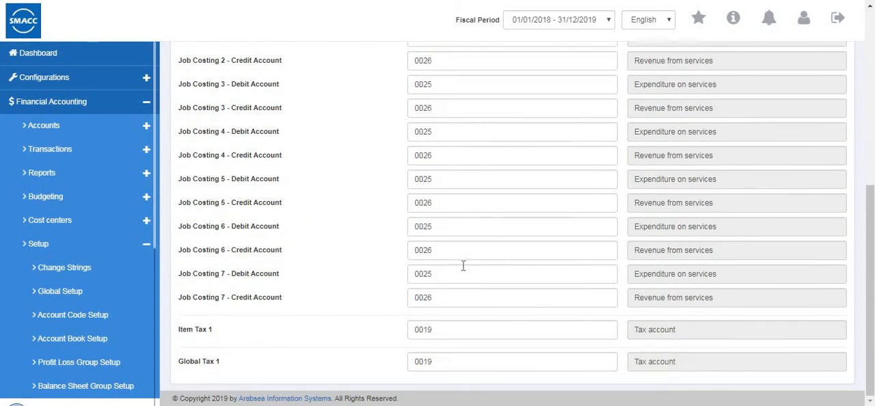
{"action": "scroll", "coordinate": [463, 265], "scroll_direction": "up", "scroll_amount": 5}
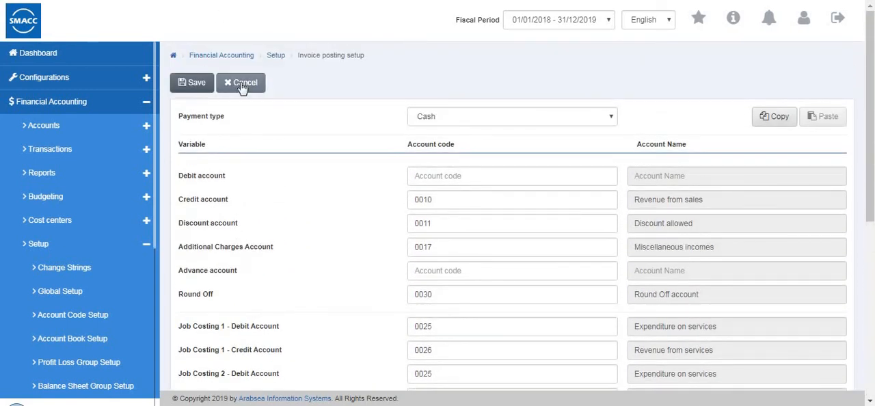
{"action": "left_click", "coordinate": [241, 87]}
Open the Account Variable Setup for editing, try the separate number option for Receipts and Payments, and cancel the edit.
{"action": "scroll", "coordinate": [82, 198], "scroll_direction": "down", "scroll_amount": 3}
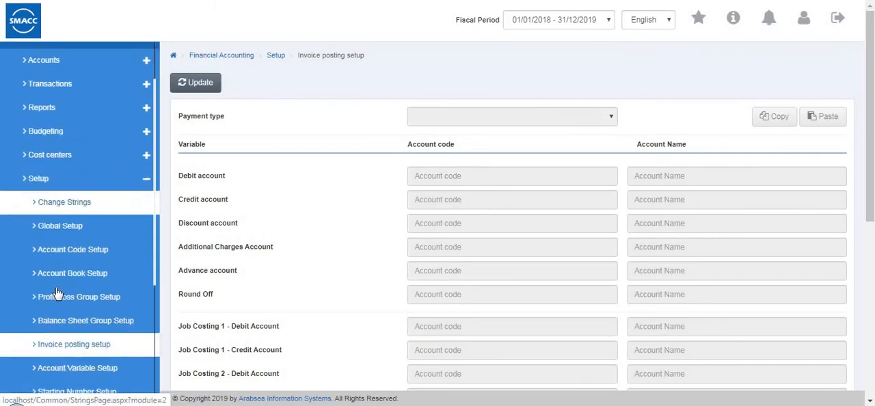
{"action": "left_click", "coordinate": [57, 285]}
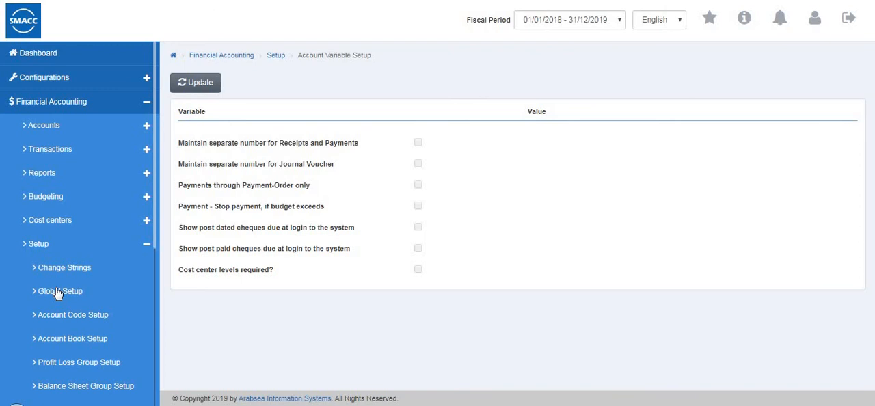
{"action": "left_click", "coordinate": [192, 84]}
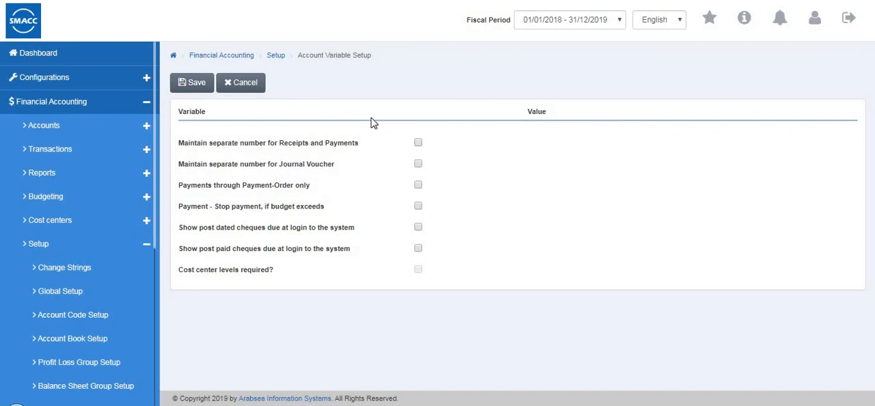
{"action": "left_click", "coordinate": [417, 143]}
{"action": "left_click", "coordinate": [225, 85]}
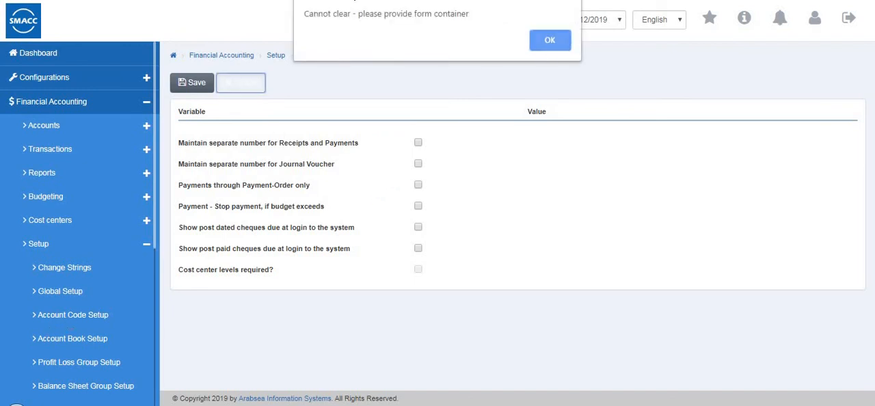
{"action": "left_click", "coordinate": [549, 40]}
Open the Starting Number Setup for editing and review the auto numbering, prefix and starting number of each document type.
{"action": "scroll", "coordinate": [41, 232], "scroll_direction": "down", "scroll_amount": 4}
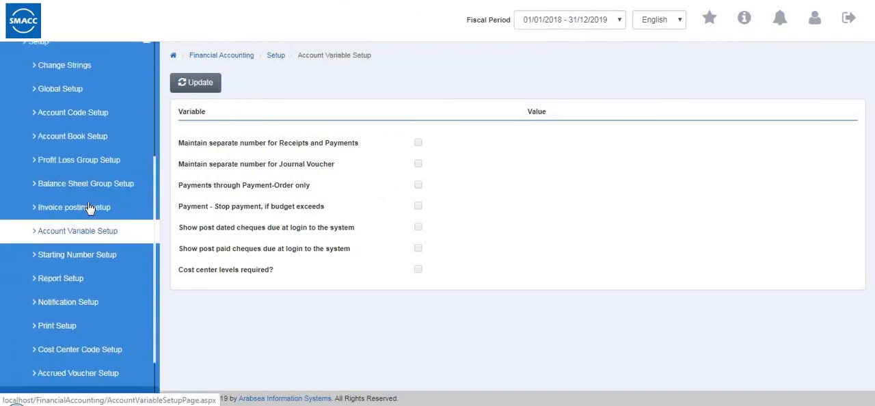
{"action": "scroll", "coordinate": [87, 219], "scroll_direction": "up", "scroll_amount": 1}
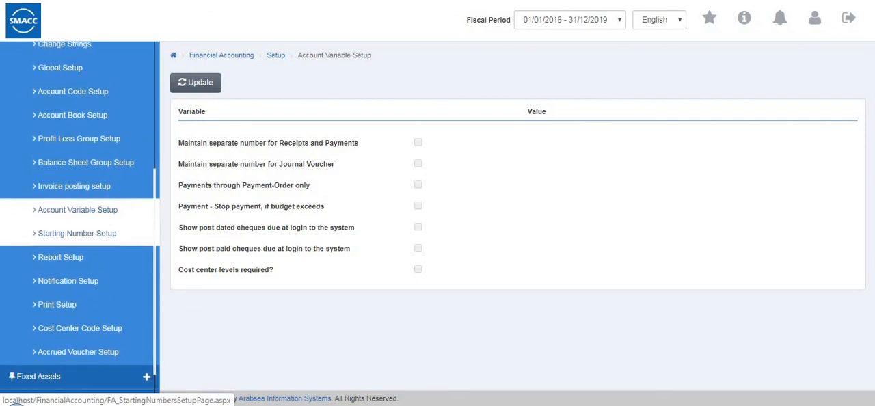
{"action": "left_click", "coordinate": [77, 235]}
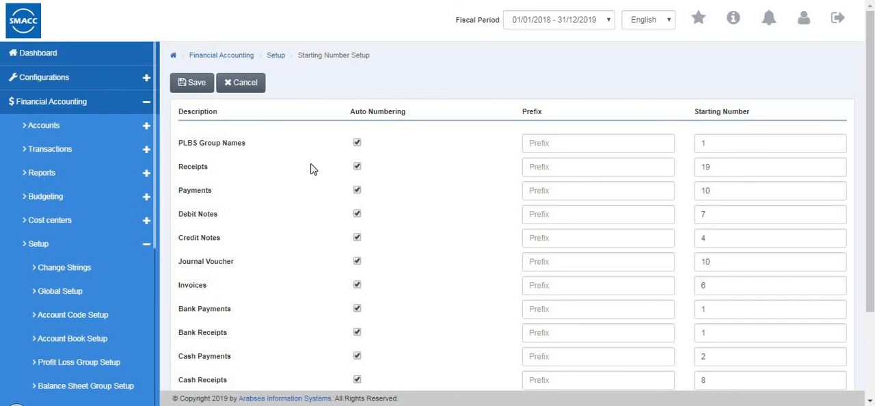
{"action": "scroll", "coordinate": [311, 169], "scroll_direction": "down", "scroll_amount": 2}
{"action": "scroll", "coordinate": [312, 170], "scroll_direction": "up", "scroll_amount": 2}
Turn off auto numbering for PLBS Group Names, try starting number 2, set it back to 1, and save.
{"action": "left_click", "coordinate": [357, 144]}
{"action": "type", "text": "2"}
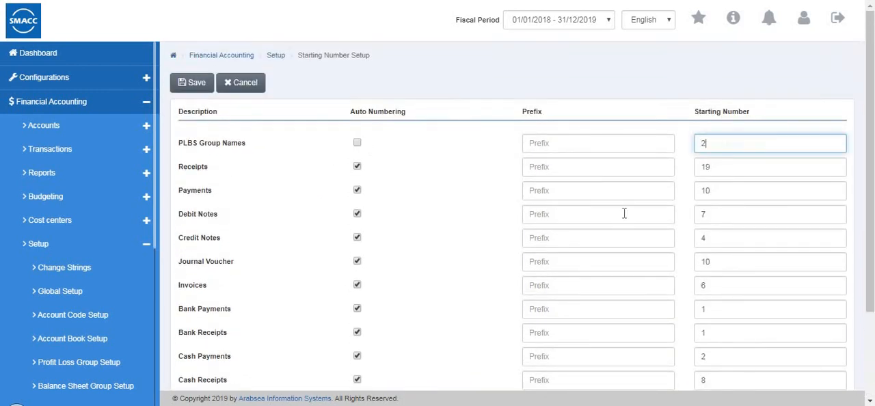
{"action": "key", "text": "BackSpace"}
{"action": "type", "text": "1"}
{"action": "left_click", "coordinate": [195, 83]}
Reopen the starting numbers for editing, turn auto numbering back on for PLBS Group Names, and save.
{"action": "left_click", "coordinate": [208, 86]}
{"action": "left_click", "coordinate": [357, 143]}
{"action": "left_click", "coordinate": [183, 86]}
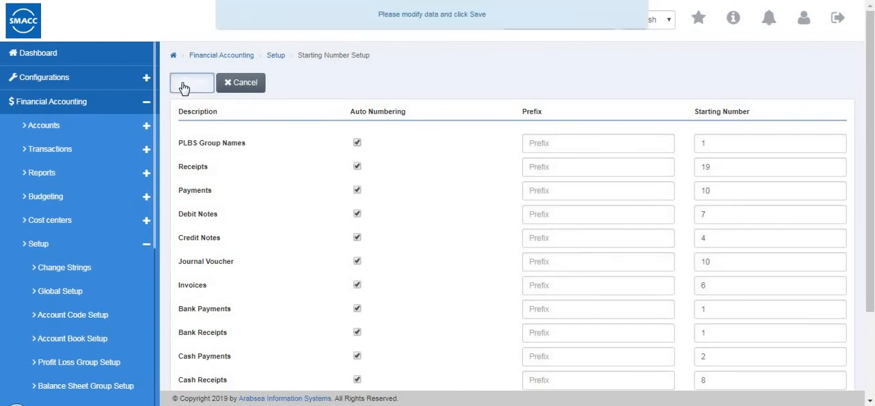
Open the Report Setup for editing and choose the Receipts report.
{"action": "scroll", "coordinate": [83, 226], "scroll_direction": "down", "scroll_amount": 2}
{"action": "scroll", "coordinate": [83, 226], "scroll_direction": "down", "scroll_amount": 3}
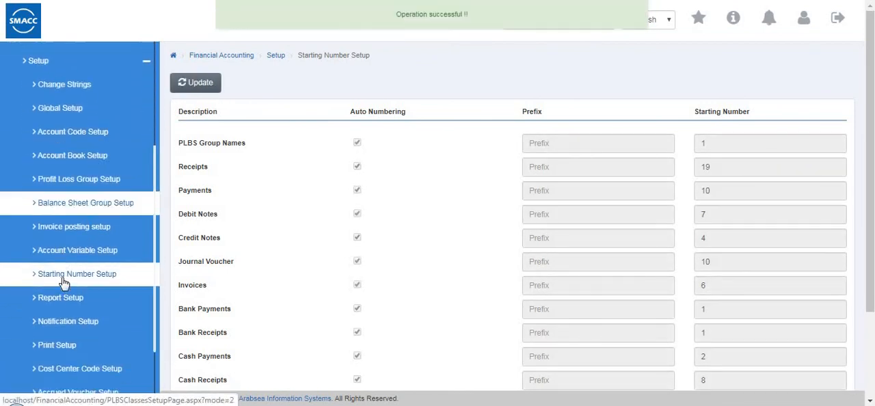
{"action": "left_click", "coordinate": [65, 284]}
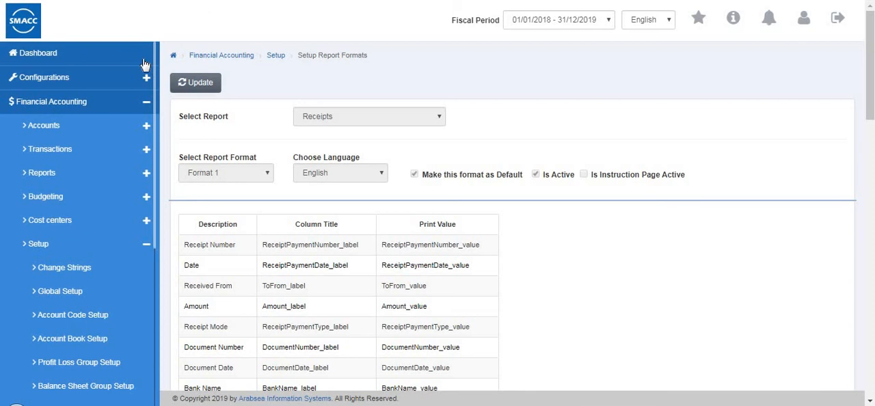
{"action": "left_click", "coordinate": [200, 83]}
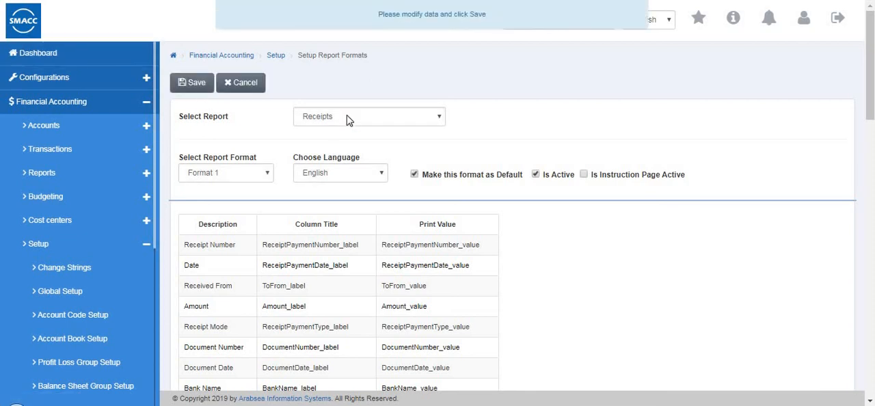
{"action": "left_click", "coordinate": [346, 114]}
{"action": "left_click", "coordinate": [320, 131]}
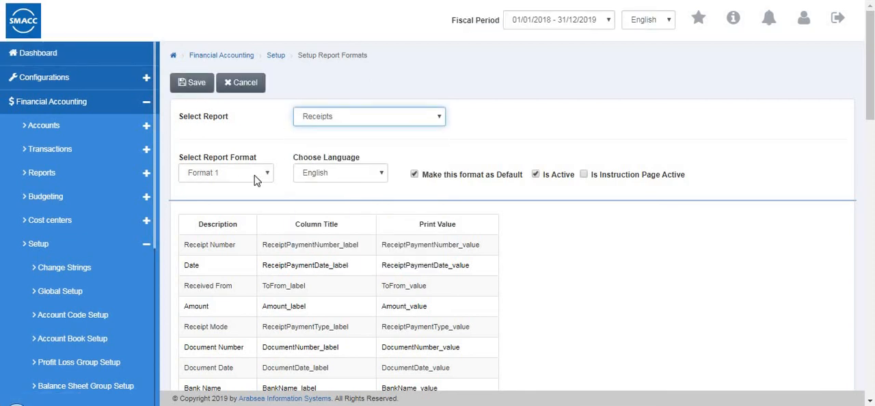
Review the Receipts field labels, print values and layout, plus the report header editor's font, font size and data type options.
{"action": "scroll", "coordinate": [256, 179], "scroll_direction": "down", "scroll_amount": 10}
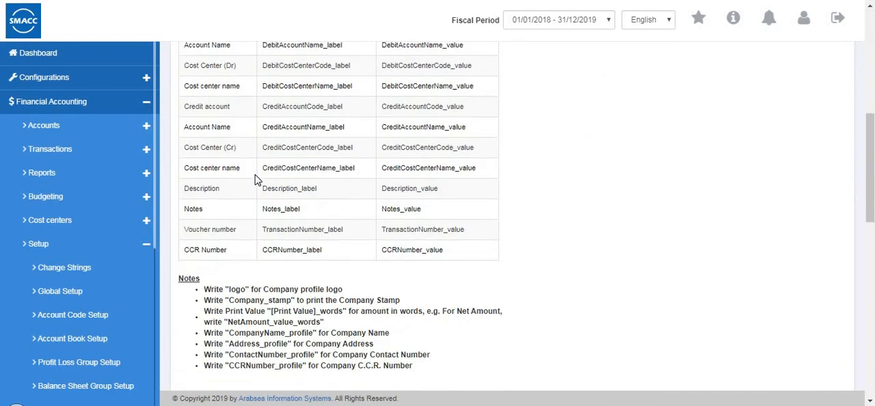
{"action": "scroll", "coordinate": [307, 209], "scroll_direction": "up", "scroll_amount": 1}
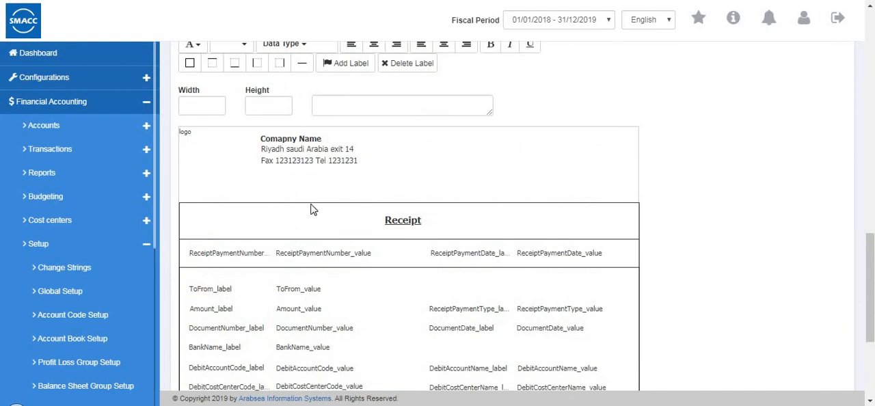
{"action": "scroll", "coordinate": [307, 216], "scroll_direction": "down", "scroll_amount": 3}
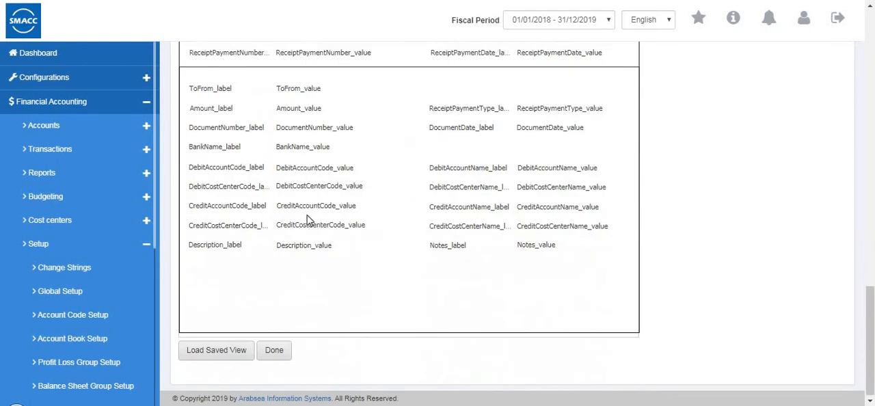
{"action": "scroll", "coordinate": [239, 282], "scroll_direction": "up", "scroll_amount": 6}
{"action": "left_click", "coordinate": [217, 199]}
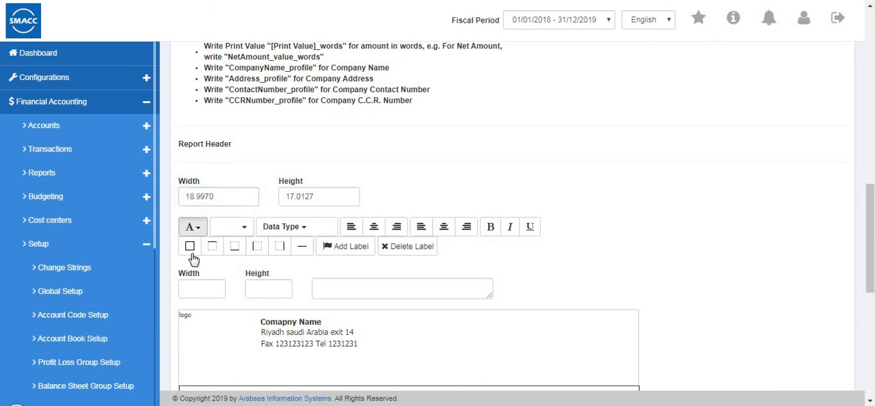
{"action": "left_click", "coordinate": [194, 228]}
{"action": "left_click", "coordinate": [233, 230]}
{"action": "left_click", "coordinate": [233, 230]}
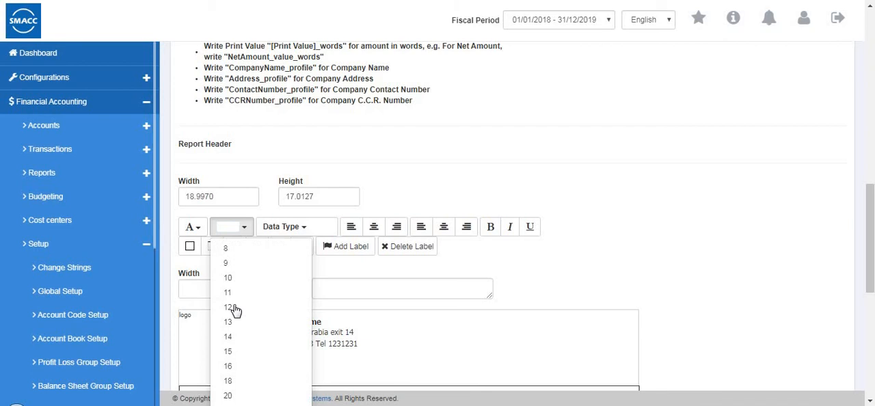
{"action": "left_click", "coordinate": [280, 230]}
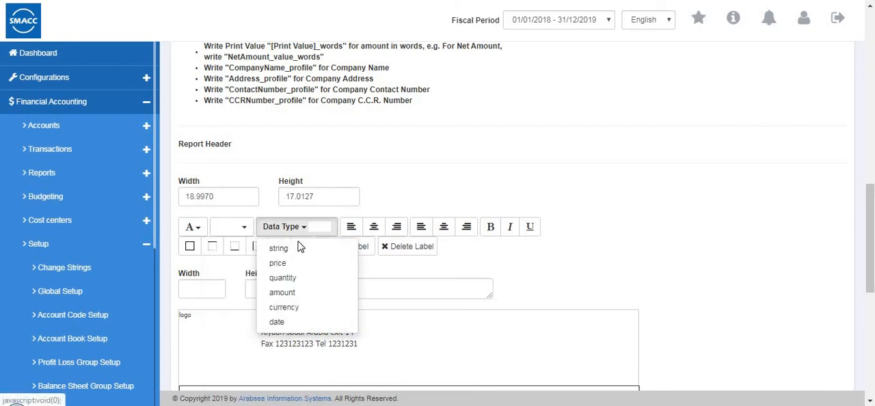
{"action": "left_click", "coordinate": [319, 226]}
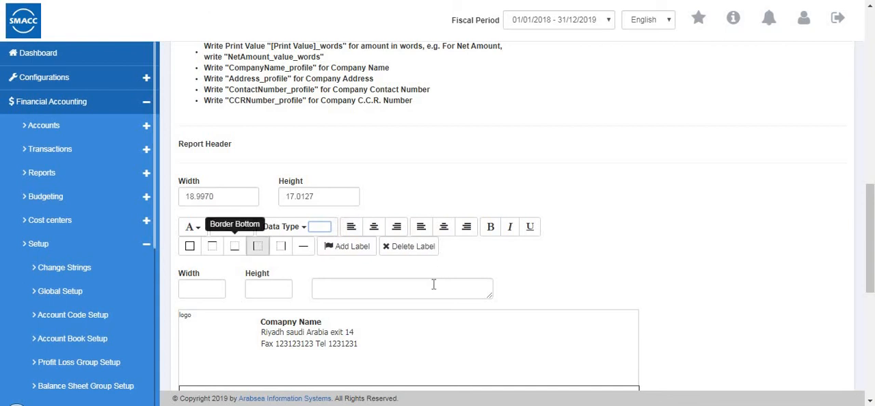
Check the receipt layout design and save the Receipts report format.
{"action": "scroll", "coordinate": [429, 282], "scroll_direction": "down", "scroll_amount": 3}
{"action": "scroll", "coordinate": [429, 284], "scroll_direction": "up", "scroll_amount": 3}
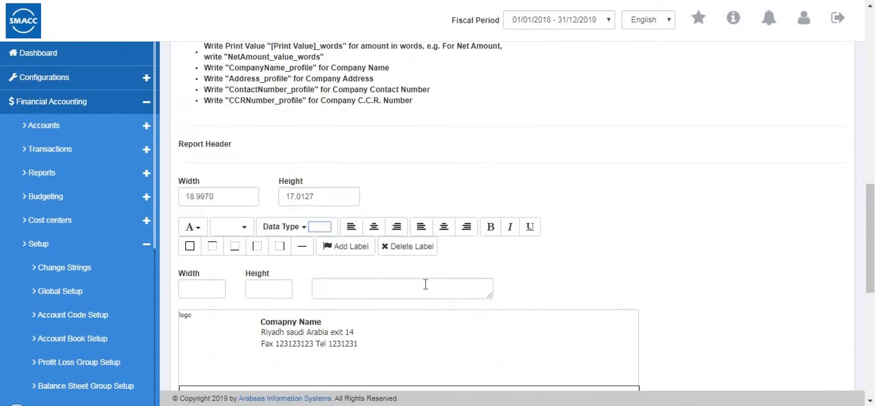
{"action": "scroll", "coordinate": [425, 284], "scroll_direction": "up", "scroll_amount": 2}
{"action": "scroll", "coordinate": [425, 285], "scroll_direction": "down", "scroll_amount": 4}
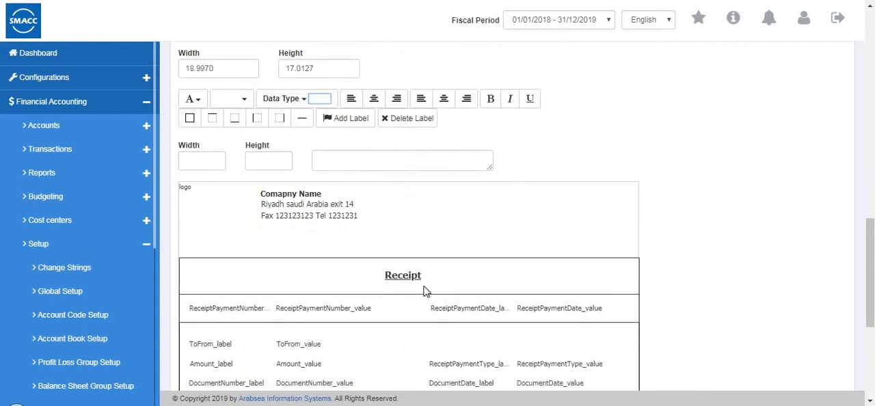
{"action": "scroll", "coordinate": [424, 290], "scroll_direction": "down", "scroll_amount": 4}
{"action": "left_click", "coordinate": [199, 89]}
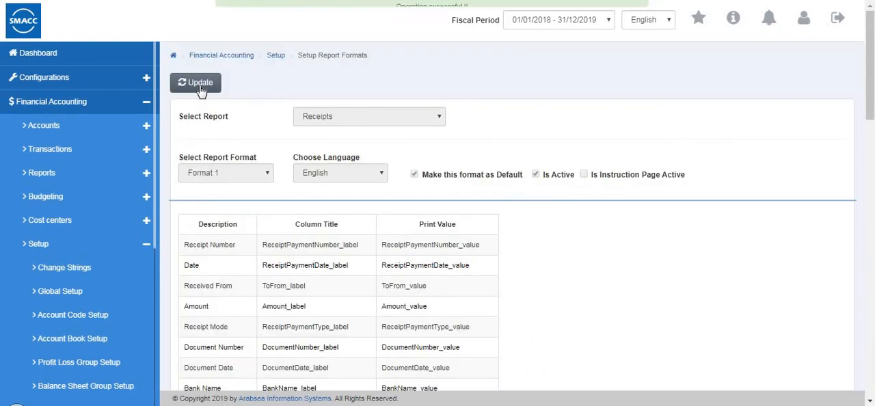
Open the Notification Setup and try the active option for Cash Payments.
{"action": "scroll", "coordinate": [67, 363], "scroll_direction": "down", "scroll_amount": 2}
{"action": "scroll", "coordinate": [78, 369], "scroll_direction": "down", "scroll_amount": 1}
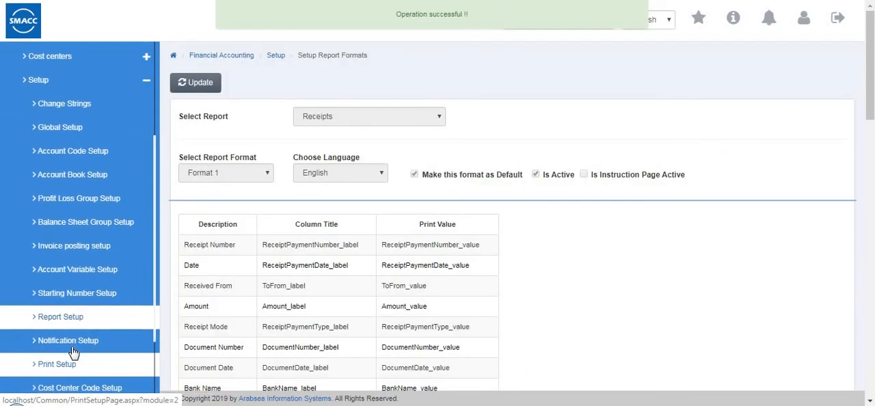
{"action": "left_click", "coordinate": [74, 352]}
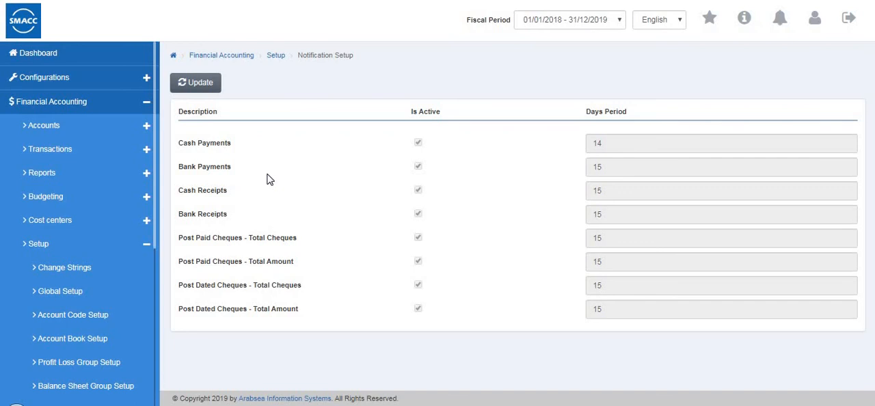
{"action": "left_click", "coordinate": [417, 144]}
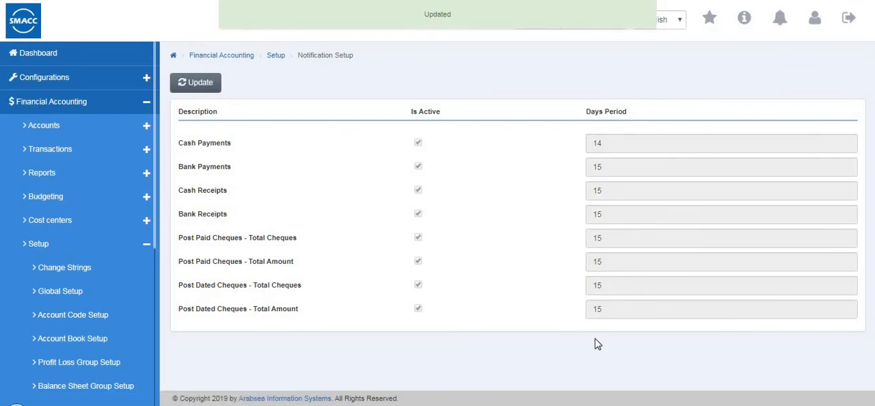
Edit the notification settings, set the Cash Payments days period to 15, and save.
{"action": "left_click", "coordinate": [183, 83]}
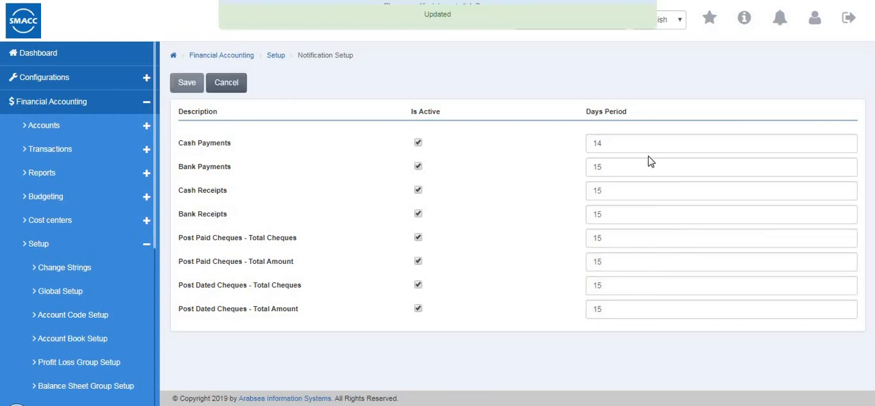
{"action": "left_click", "coordinate": [628, 143]}
{"action": "key", "text": "BackSpace"}
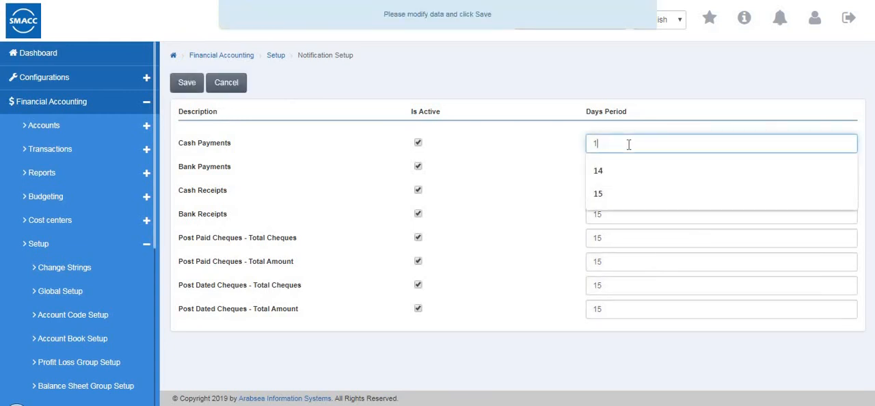
{"action": "type", "text": "5"}
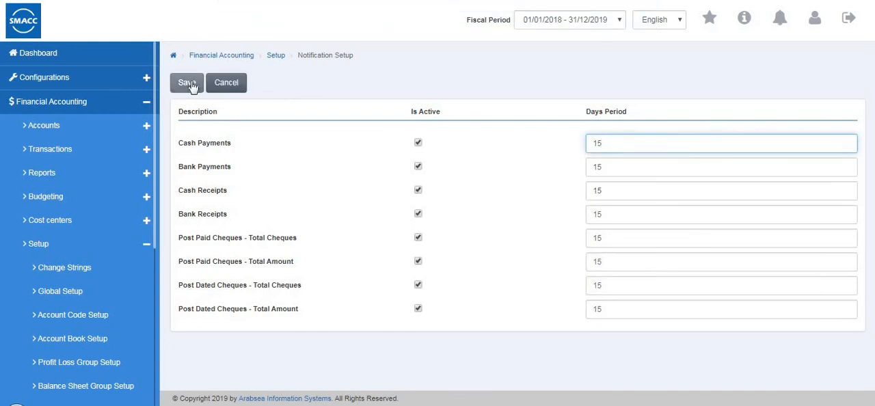
{"action": "left_click", "coordinate": [189, 83]}
Open the Print Setup for editing and try switching auto print off and on for Bank Payments.
{"action": "scroll", "coordinate": [64, 246], "scroll_direction": "down", "scroll_amount": 1}
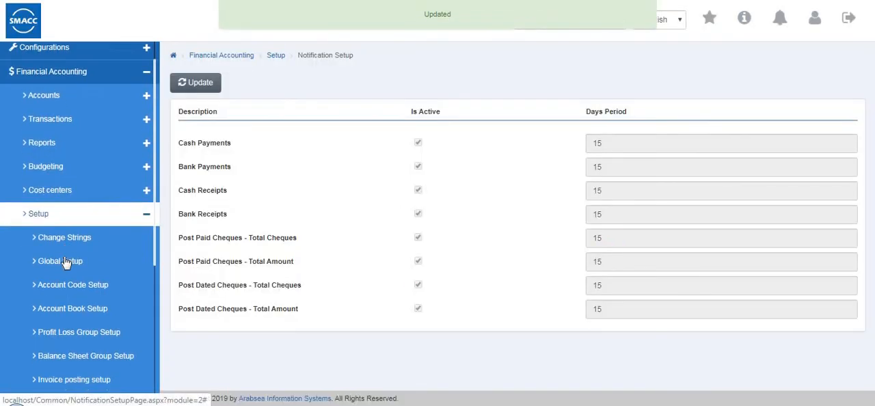
{"action": "scroll", "coordinate": [65, 261], "scroll_direction": "down", "scroll_amount": 5}
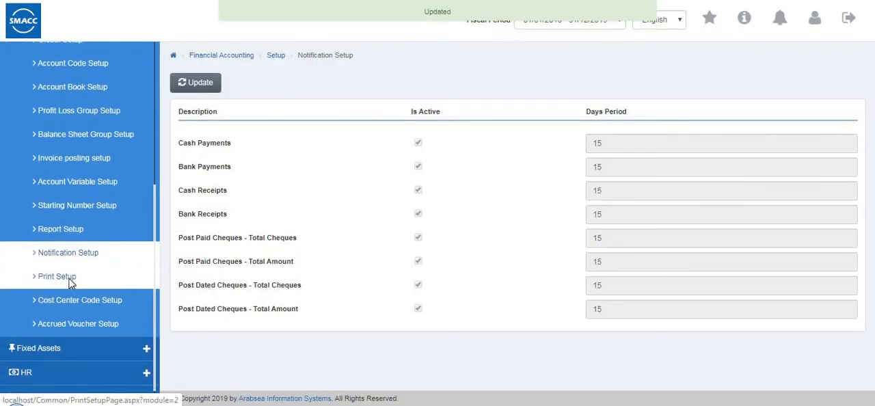
{"action": "left_click", "coordinate": [57, 276]}
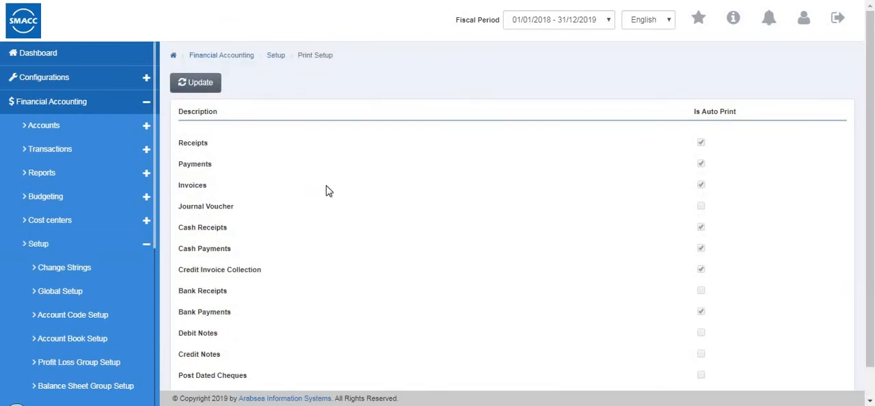
{"action": "left_click", "coordinate": [200, 83]}
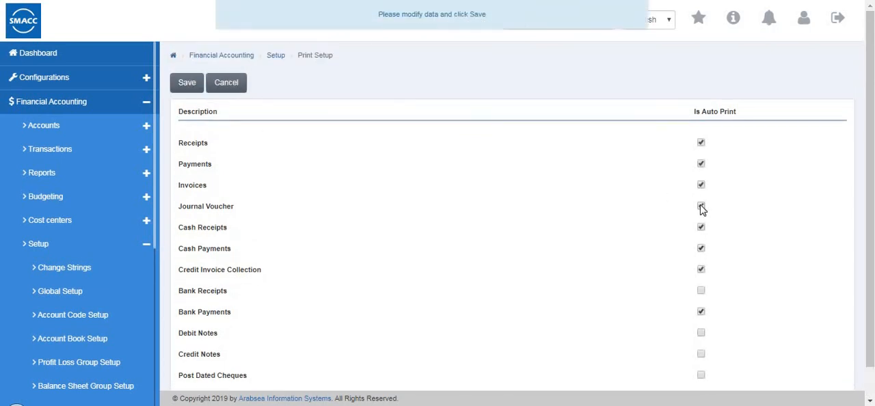
{"action": "left_click", "coordinate": [701, 310]}
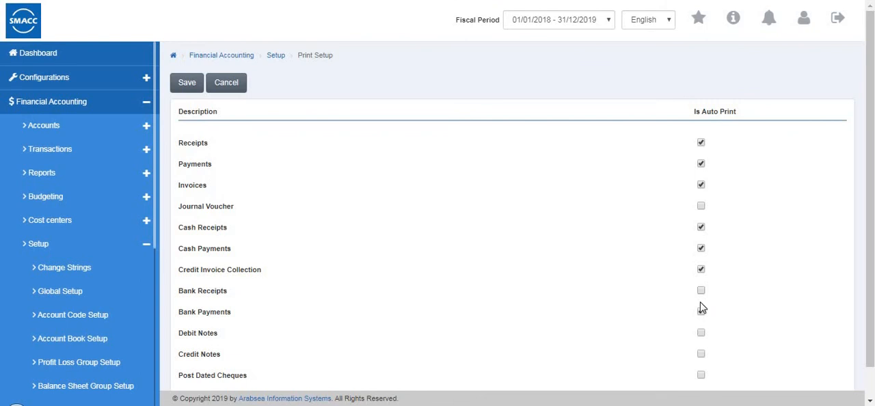
{"action": "left_click", "coordinate": [701, 309]}
{"action": "scroll", "coordinate": [685, 348], "scroll_direction": "down", "scroll_amount": 1}
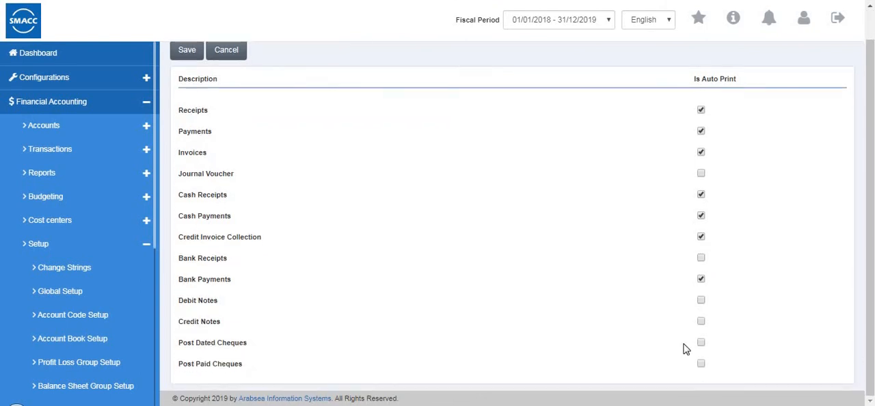
Turn off auto print for Bank Payments and save the print setup.
{"action": "left_click", "coordinate": [701, 279]}
{"action": "left_click", "coordinate": [700, 301]}
{"action": "scroll", "coordinate": [357, 203], "scroll_direction": "up", "scroll_amount": 1}
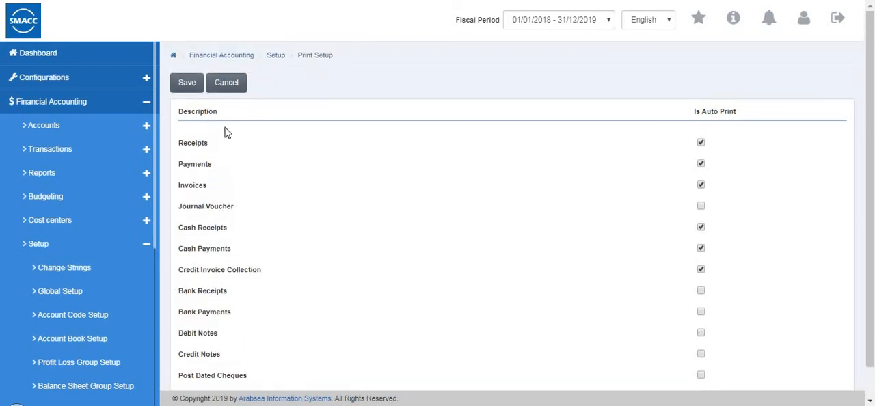
{"action": "left_click", "coordinate": [185, 83]}
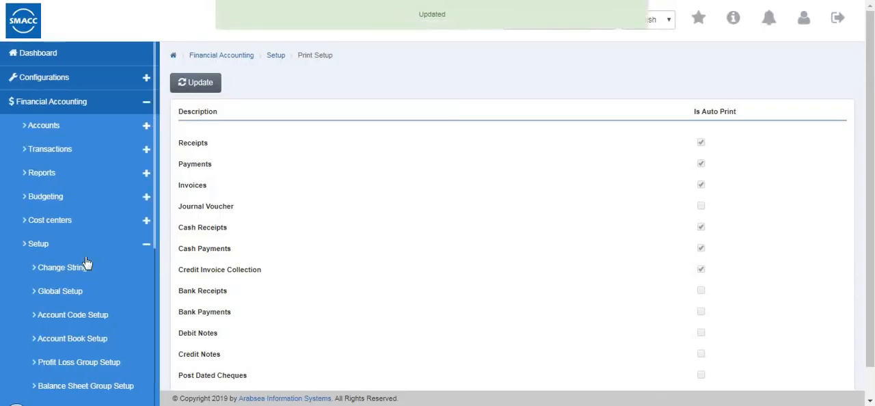
Open the Cost Center Code Setup and start updating the automatic code option and level values.
{"action": "scroll", "coordinate": [87, 263], "scroll_direction": "down", "scroll_amount": 4}
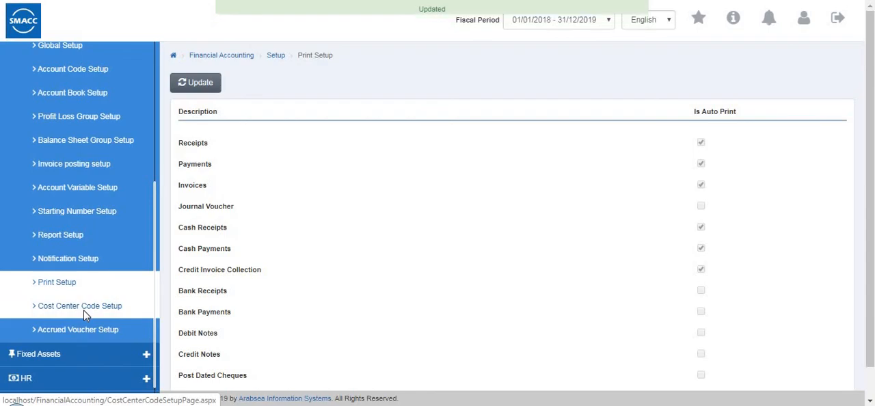
{"action": "left_click", "coordinate": [85, 313]}
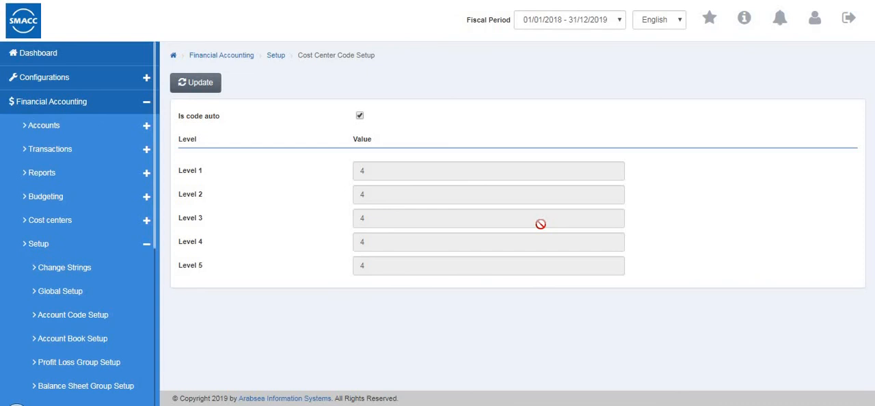
{"action": "left_click", "coordinate": [195, 85]}
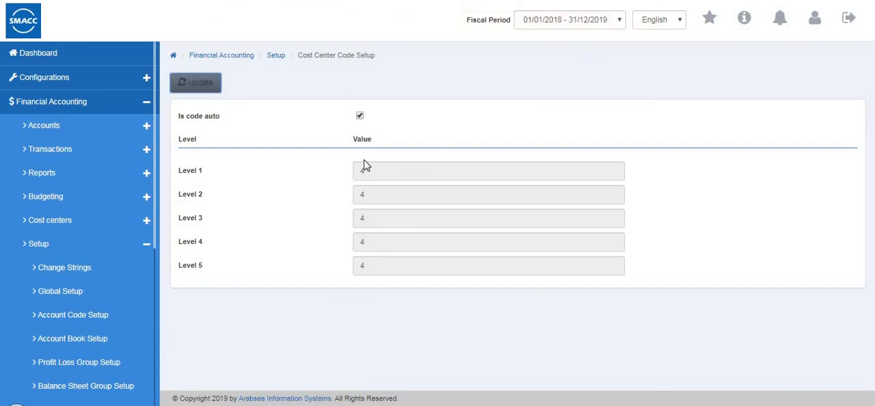
Open the Accrued Voucher Setup and examine the debit, credit and cost center columns of ACRD VOUCHER1.
{"action": "scroll", "coordinate": [111, 300], "scroll_direction": "down", "scroll_amount": 4}
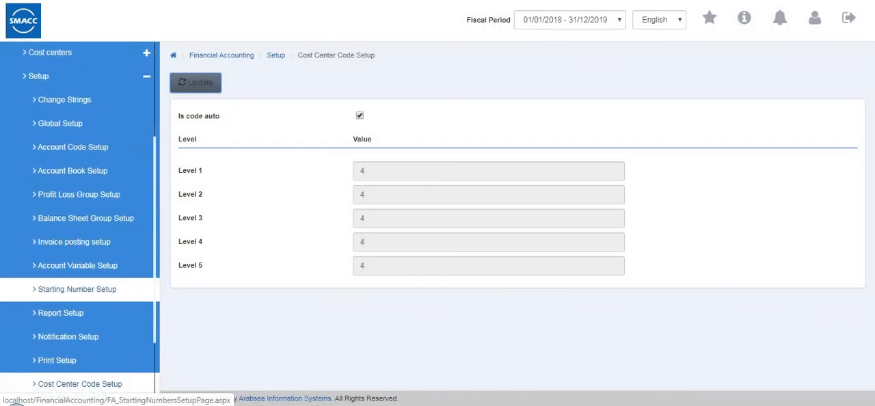
{"action": "scroll", "coordinate": [106, 303], "scroll_direction": "down", "scroll_amount": 2}
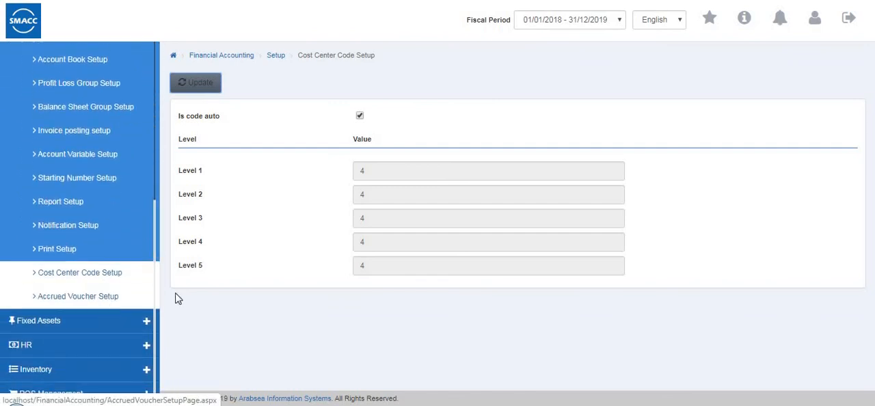
{"action": "left_click", "coordinate": [65, 298]}
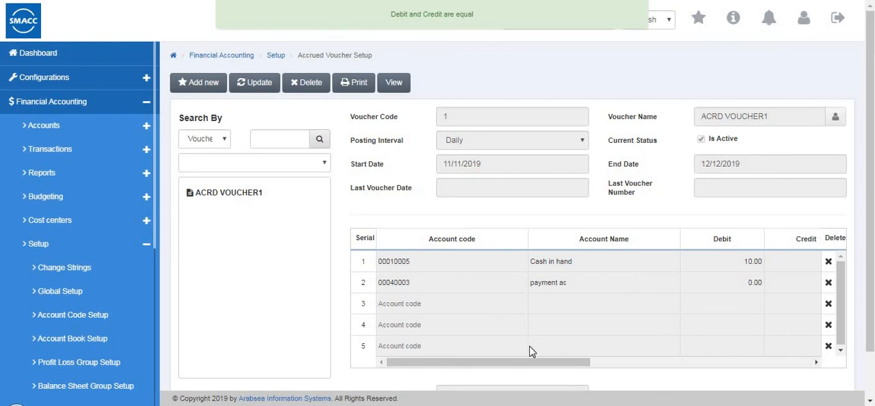
{"action": "left_click_drag", "start_coordinate": [554, 367], "coordinate": [712, 363]}
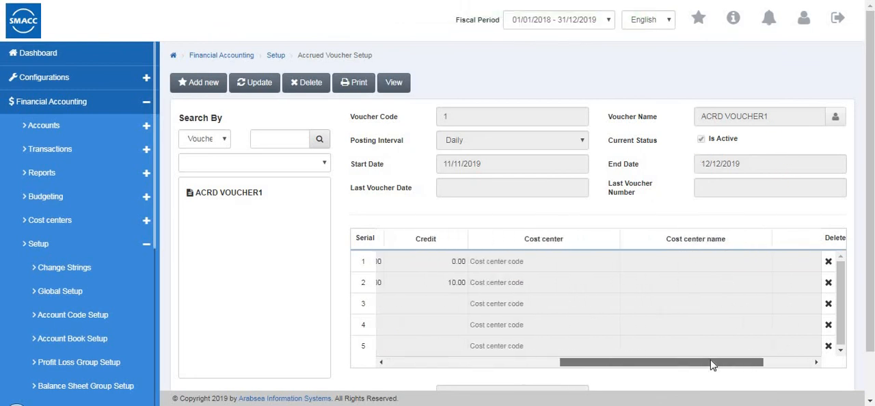
Open ACRD VOUCHER1 for editing and set its trigger mode to Create voucher at login by supervisor.
{"action": "left_click", "coordinate": [514, 366]}
{"action": "scroll", "coordinate": [562, 244], "scroll_direction": "down", "scroll_amount": 1}
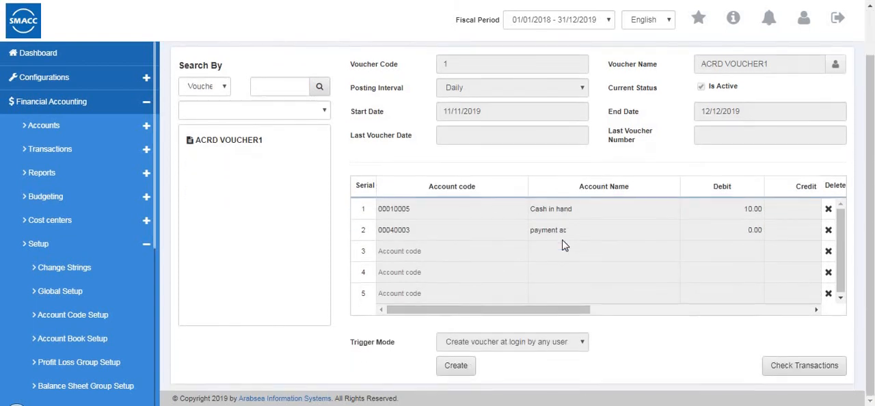
{"action": "scroll", "coordinate": [562, 244], "scroll_direction": "up", "scroll_amount": 1}
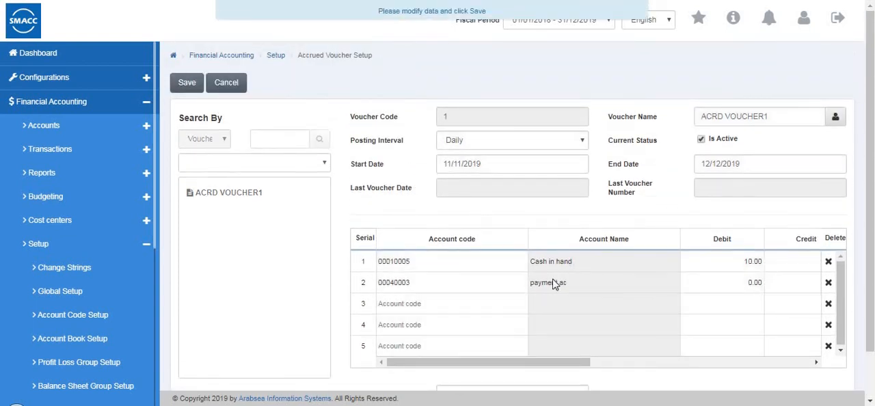
{"action": "scroll", "coordinate": [481, 378], "scroll_direction": "down", "scroll_amount": 1}
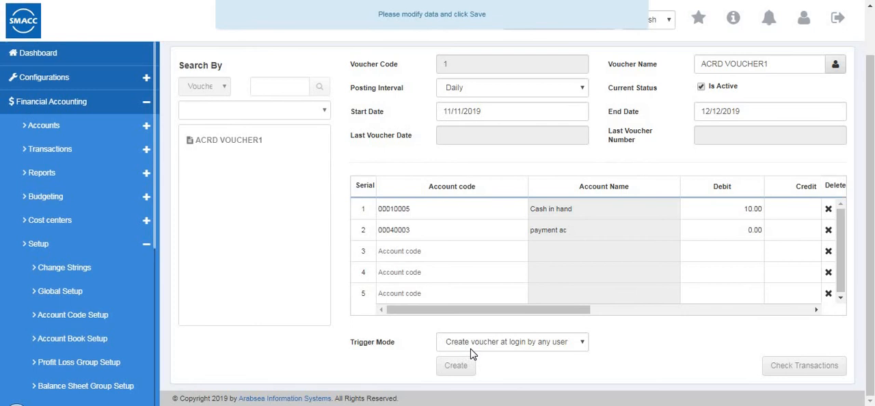
{"action": "left_click", "coordinate": [476, 349]}
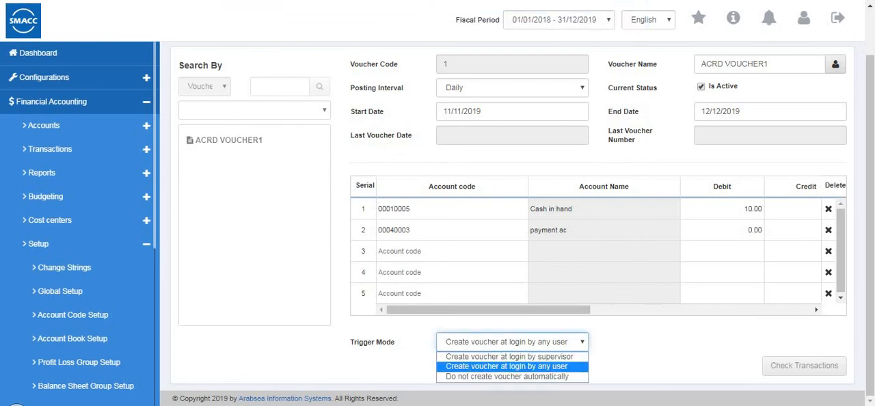
{"action": "left_click", "coordinate": [468, 358]}
Set the voucher's trigger mode to Create voucher at login by any user and save the accrued voucher setup.
{"action": "left_click", "coordinate": [480, 345]}
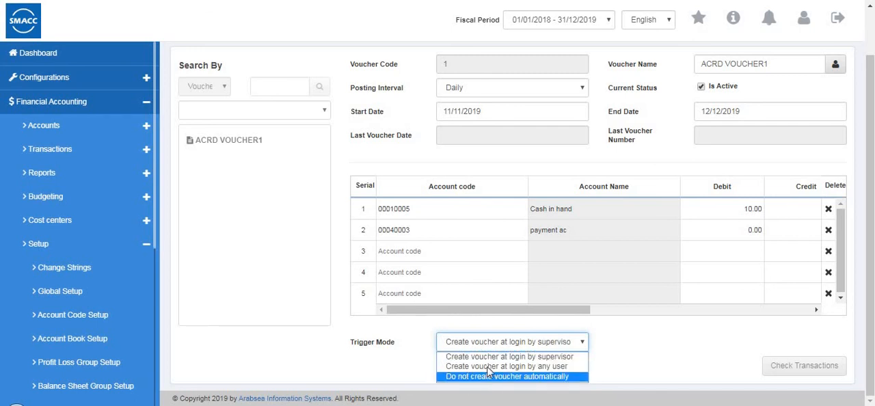
{"action": "left_click", "coordinate": [489, 366]}
{"action": "scroll", "coordinate": [527, 254], "scroll_direction": "up", "scroll_amount": 1}
{"action": "left_click", "coordinate": [188, 82]}
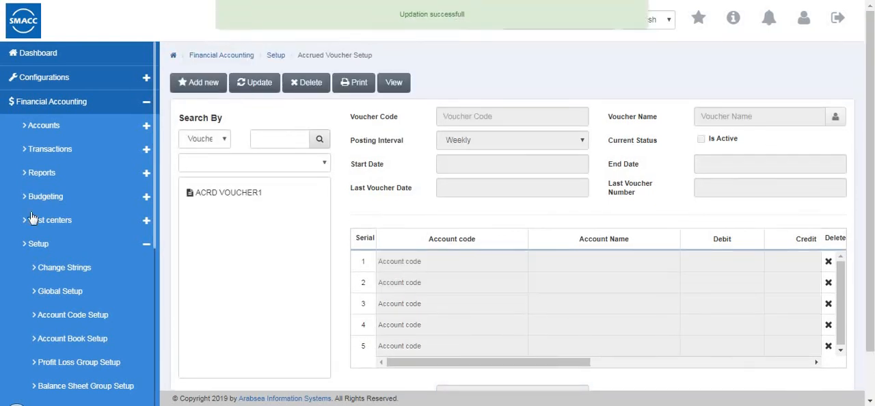
Collapse the list of Financial Accounting setup forms.
{"action": "scroll", "coordinate": [31, 217], "scroll_direction": "down", "scroll_amount": 3}
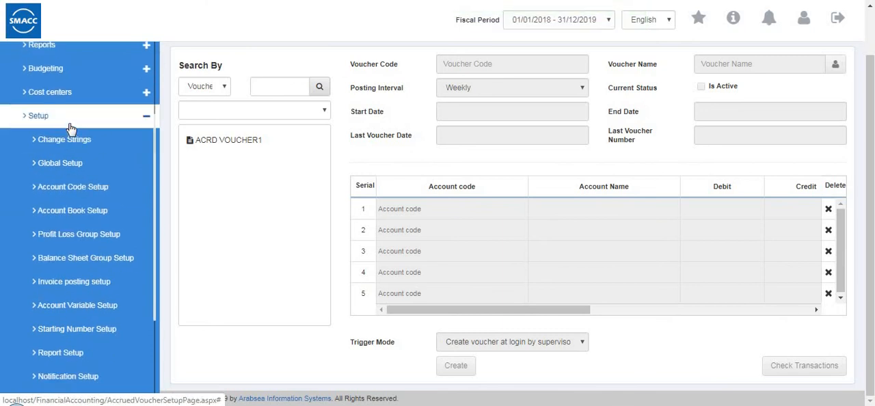
{"action": "left_click", "coordinate": [70, 117]}
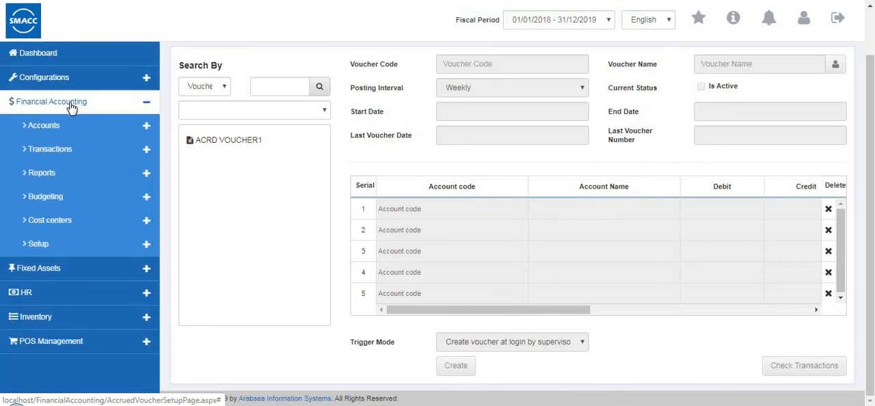